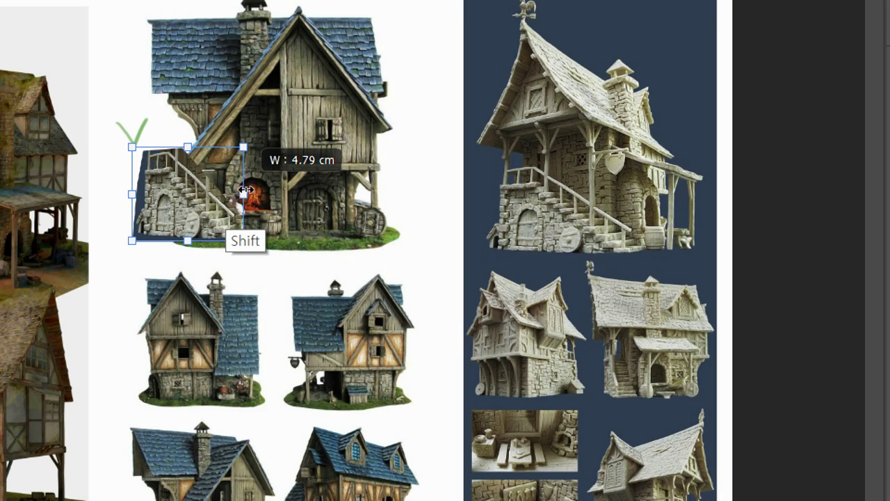
Distort the pasted stone staircase and fit it, scaled down, against the front corner of the bottom-left blue-roofed house.
{"action": "left_click_drag", "start_coordinate": [134, 151], "coordinate": [139, 148]}
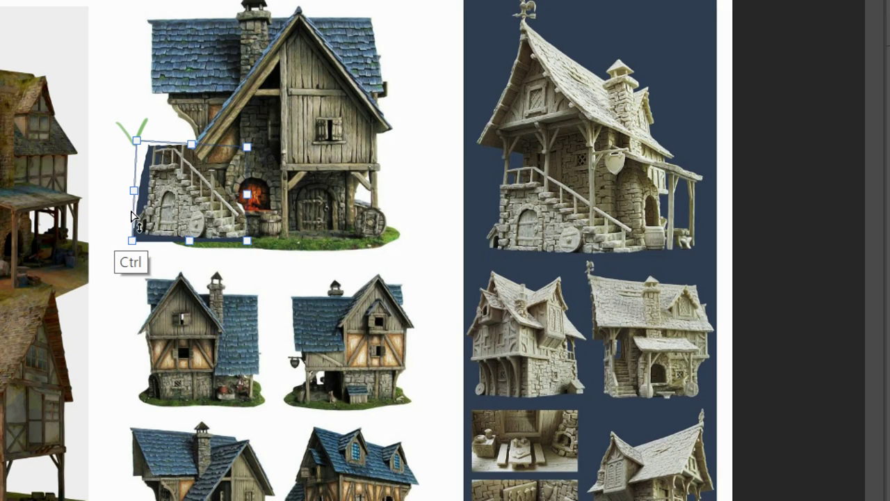
{"action": "left_click_drag", "start_coordinate": [131, 243], "coordinate": [135, 225]}
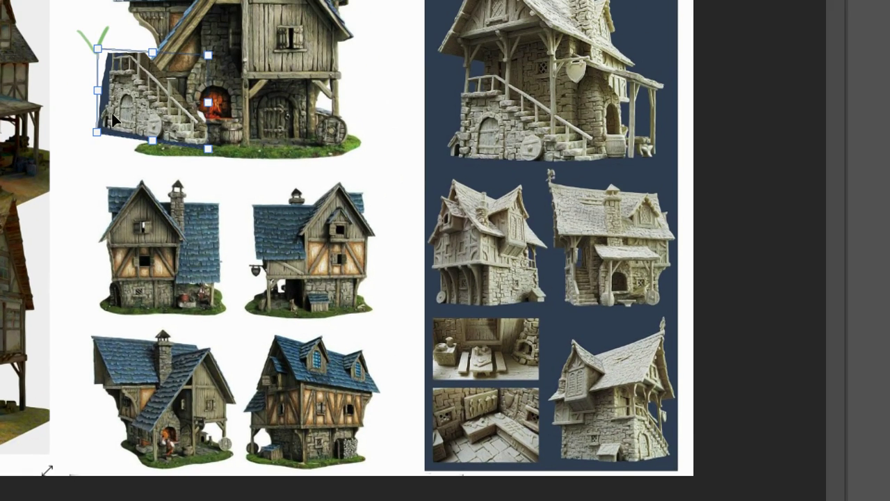
{"action": "left_click_drag", "start_coordinate": [113, 120], "coordinate": [123, 435]}
{"action": "left_click_drag", "start_coordinate": [204, 379], "coordinate": [166, 410]}
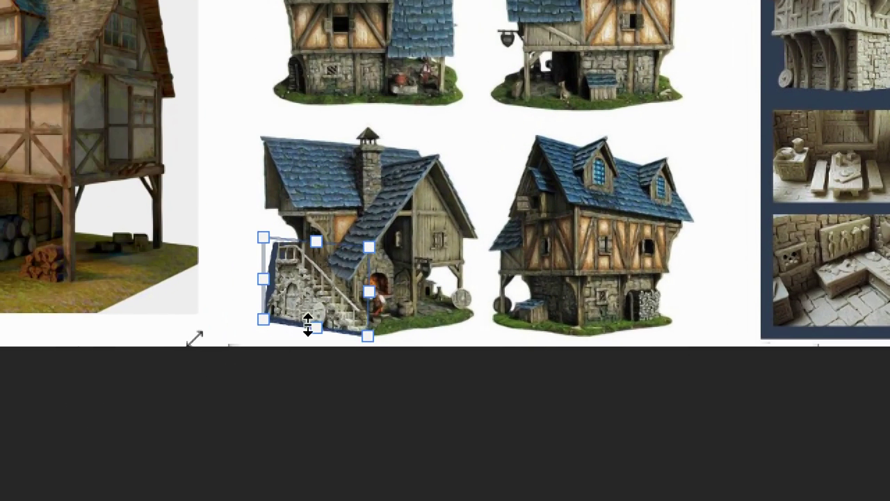
{"action": "left_click_drag", "start_coordinate": [369, 246], "coordinate": [346, 258]}
{"action": "left_click", "coordinate": [364, 254]}
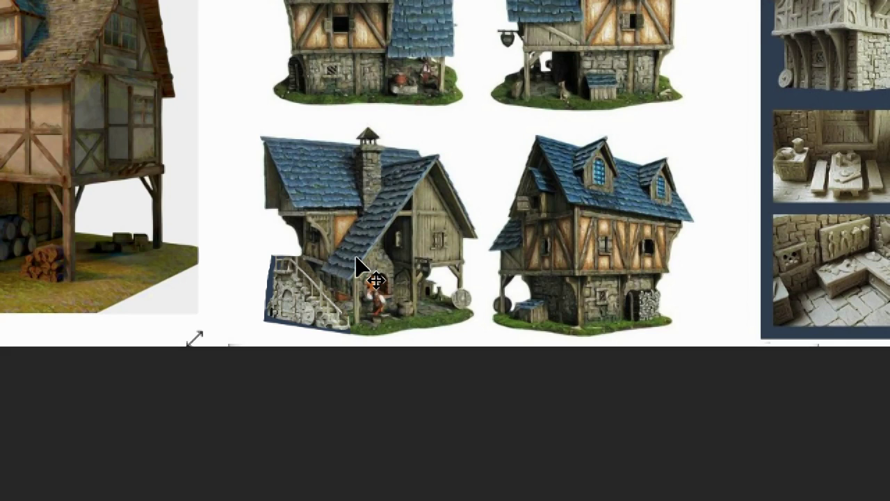
{"action": "left_click_drag", "start_coordinate": [356, 259], "coordinate": [357, 259]}
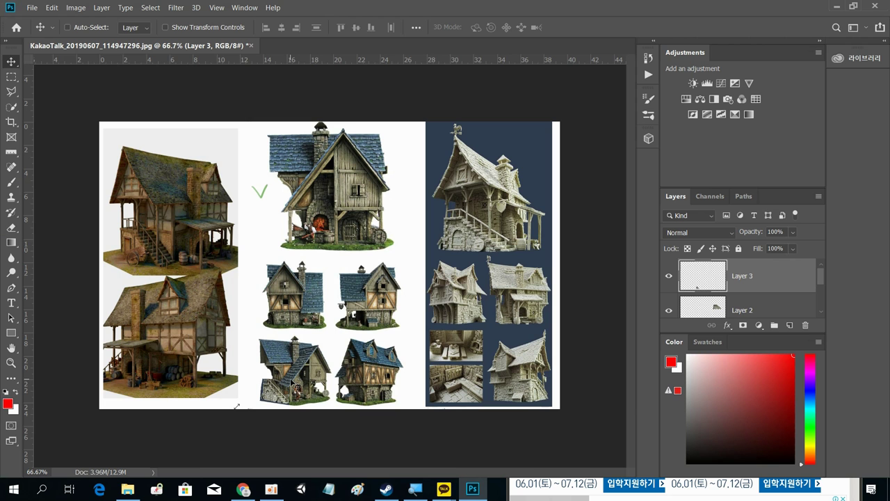
Colorize the staircase layer with Hue/Saturation, using hue 53 and saturation 20.
{"action": "left_click", "coordinate": [77, 8]}
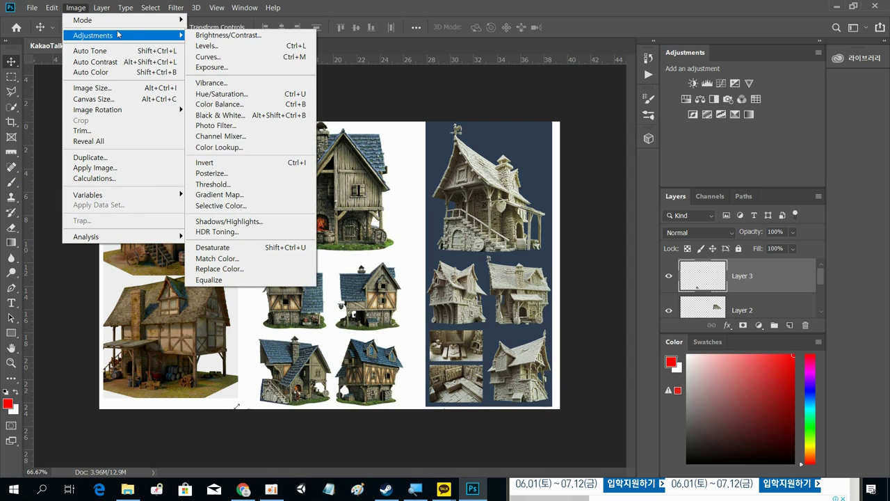
{"action": "mouse_move", "coordinate": [178, 35]}
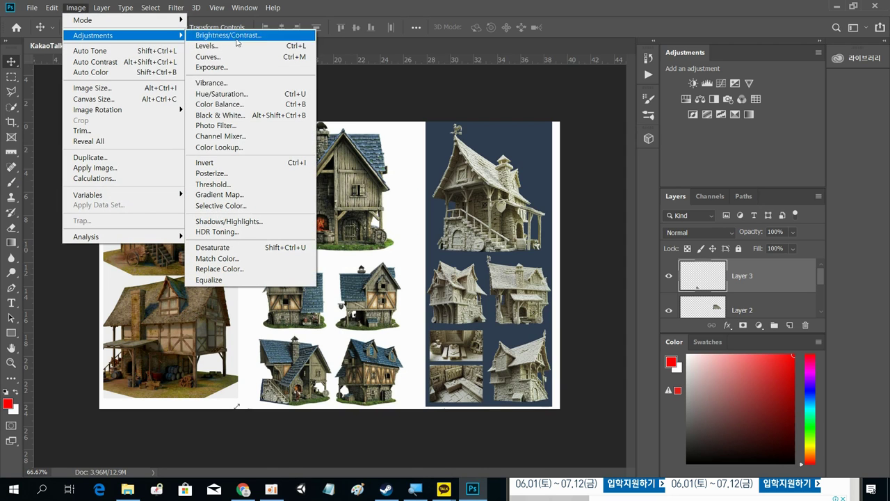
{"action": "left_click", "coordinate": [240, 94]}
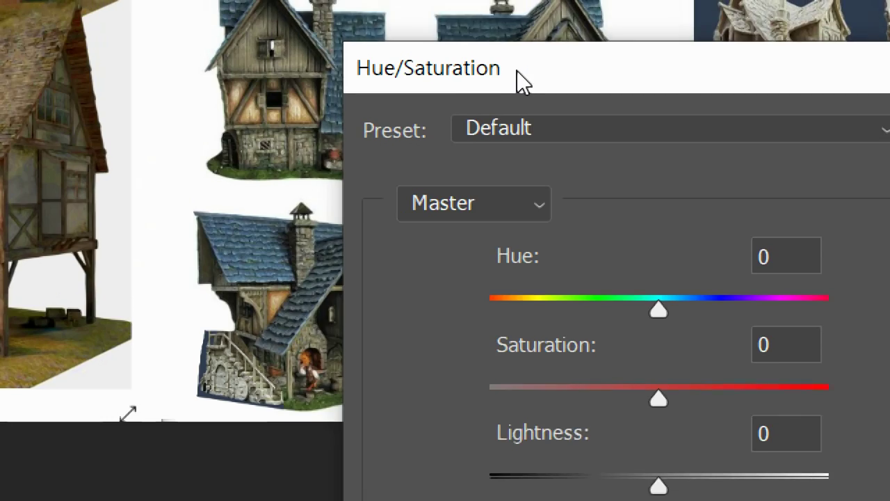
{"action": "left_click_drag", "start_coordinate": [521, 82], "coordinate": [497, 88]}
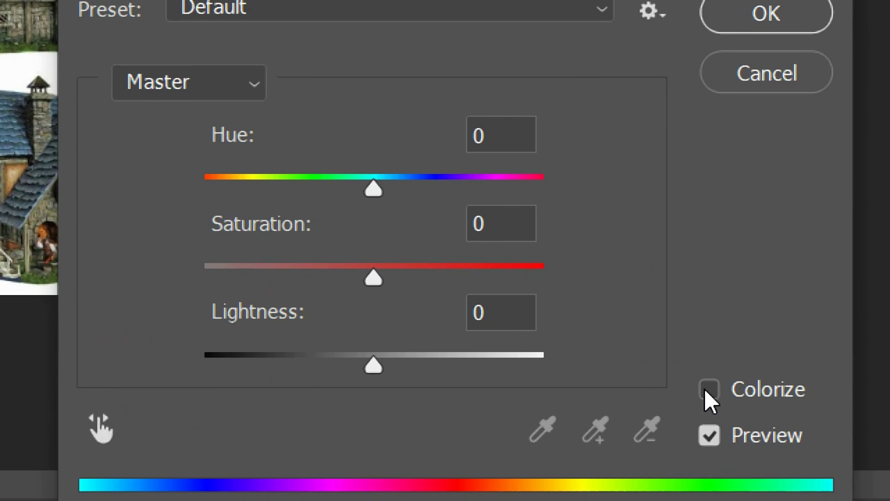
{"action": "left_click", "coordinate": [706, 391]}
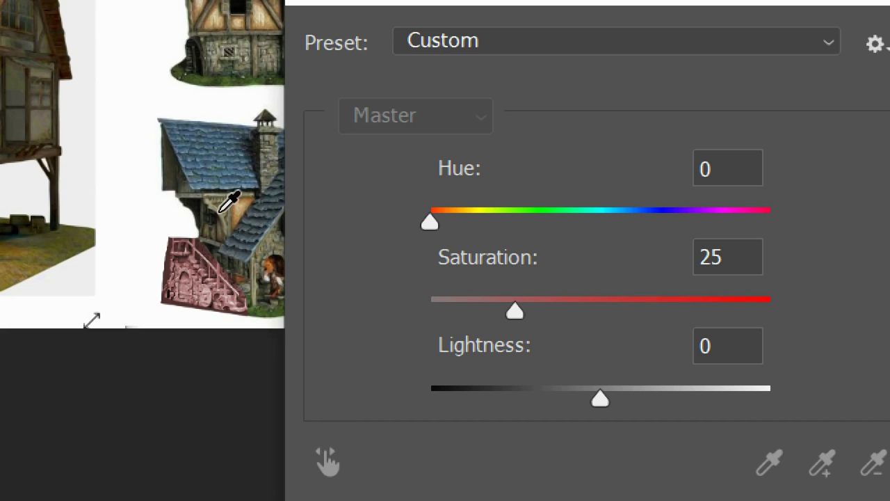
{"action": "left_click_drag", "start_coordinate": [431, 221], "coordinate": [477, 229]}
{"action": "mouse_move", "coordinate": [521, 318]}
{"action": "left_mouse_down"}
{"action": "mouse_move", "coordinate": [507, 320]}
{"action": "mouse_move", "coordinate": [510, 309]}
{"action": "left_mouse_up"}
{"action": "mouse_move", "coordinate": [477, 223]}
{"action": "left_mouse_down"}
{"action": "mouse_move", "coordinate": [494, 228]}
{"action": "mouse_move", "coordinate": [484, 224]}
{"action": "left_mouse_up"}
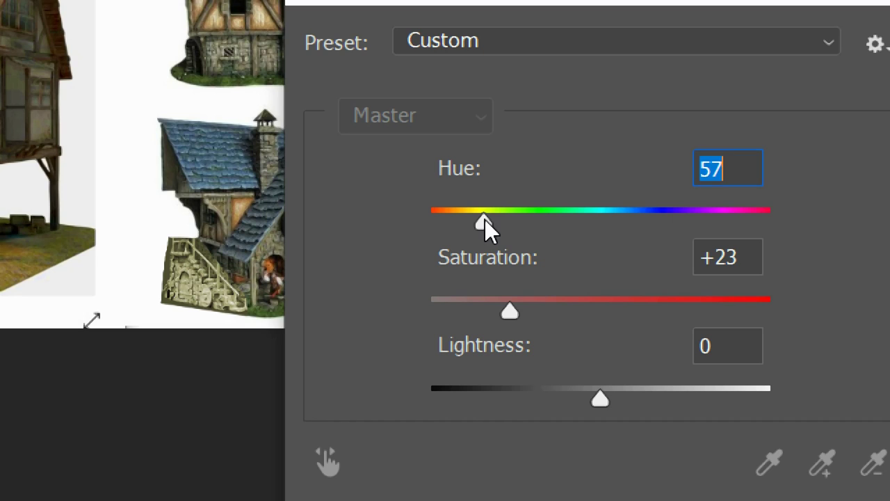
{"action": "mouse_move", "coordinate": [512, 313]}
{"action": "left_mouse_down"}
{"action": "mouse_move", "coordinate": [510, 320]}
{"action": "mouse_move", "coordinate": [491, 312]}
{"action": "mouse_move", "coordinate": [498, 312]}
{"action": "left_mouse_up"}
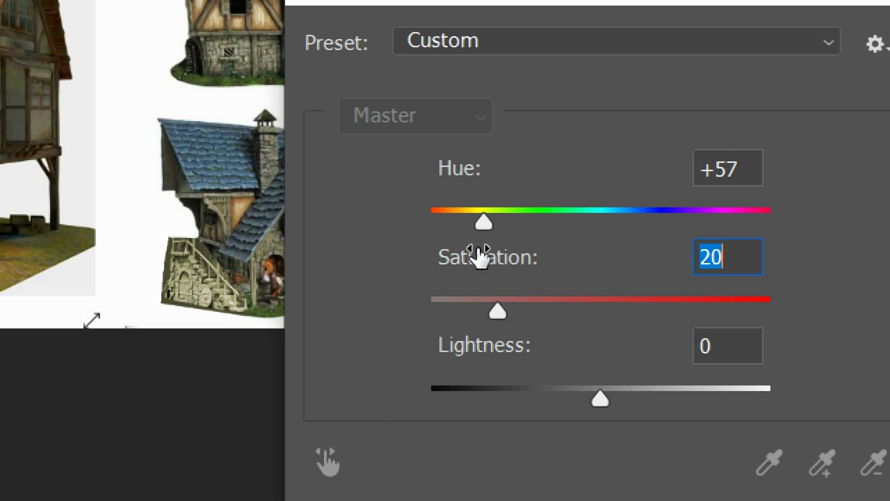
{"action": "left_click_drag", "start_coordinate": [484, 225], "coordinate": [483, 222]}
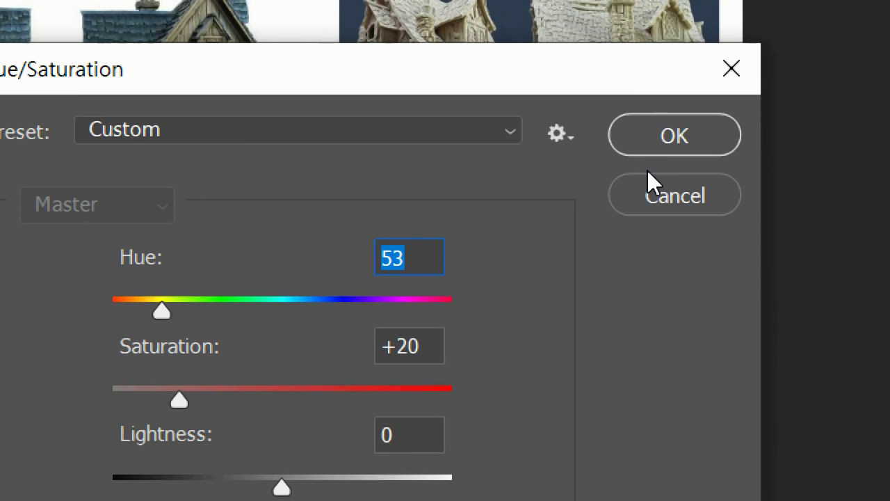
{"action": "left_click", "coordinate": [641, 152]}
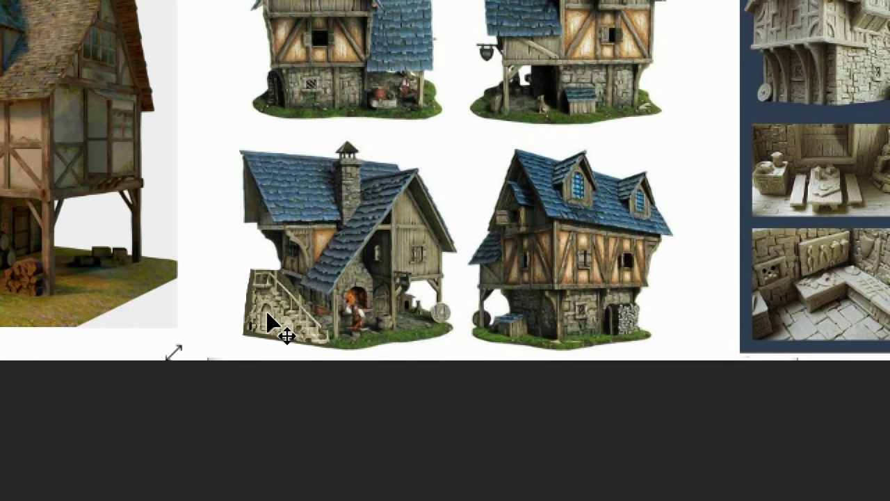
Shift the staircase slightly up on the house and enlarge it with Free Transform.
{"action": "left_click_drag", "start_coordinate": [269, 318], "coordinate": [278, 303]}
{"action": "key", "text": "ctrl+t"}
{"action": "left_click_drag", "start_coordinate": [328, 330], "coordinate": [347, 340]}
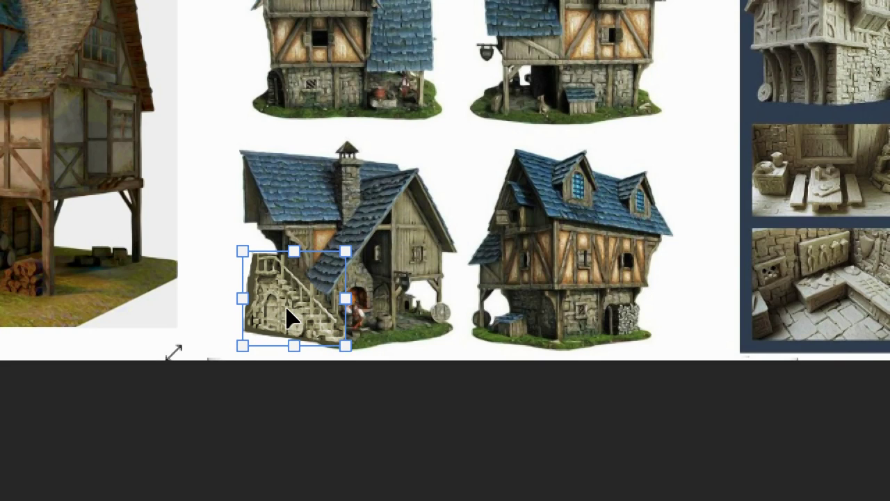
{"action": "key", "text": "Return"}
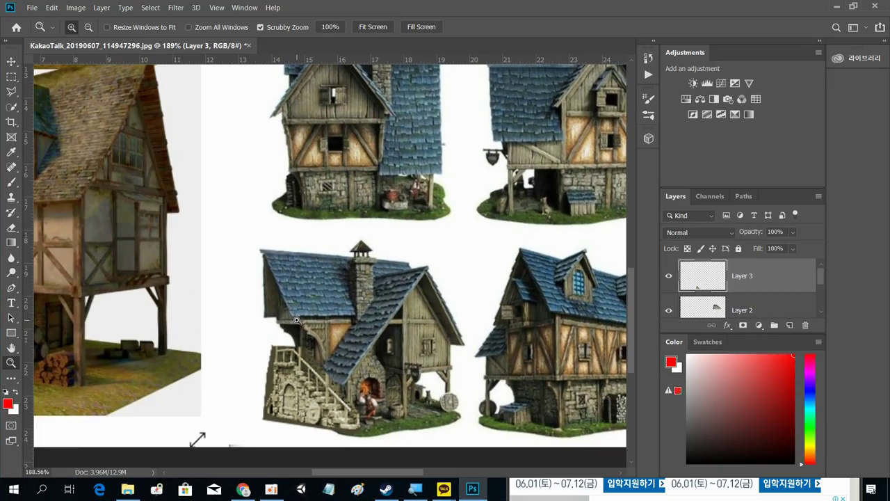
Brush over the leftover background behind the stair railing with brown and dark tones sampled from the house wall.
{"action": "left_click_drag", "start_coordinate": [323, 343], "coordinate": [337, 153]}
{"action": "key", "text": "b"}
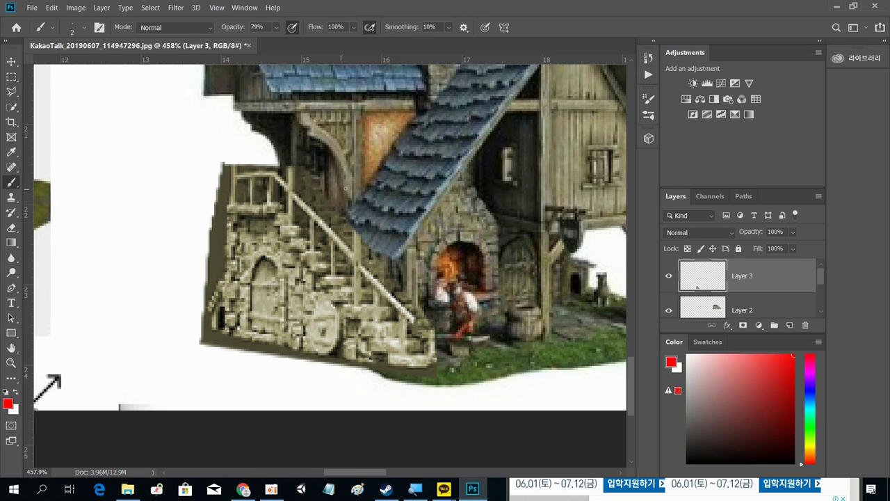
{"action": "left_click", "coordinate": [334, 194], "text": "alt"}
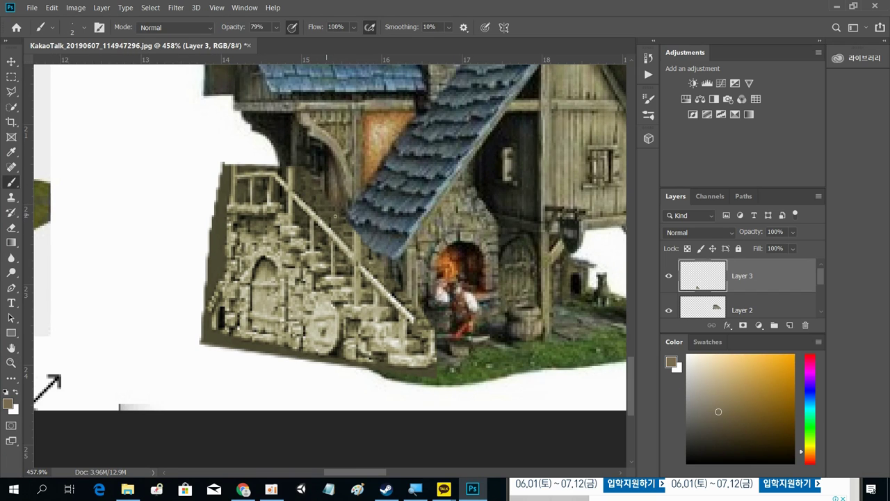
{"action": "left_click_drag", "start_coordinate": [323, 217], "coordinate": [327, 208]}
{"action": "left_click", "coordinate": [333, 179], "text": "alt"}
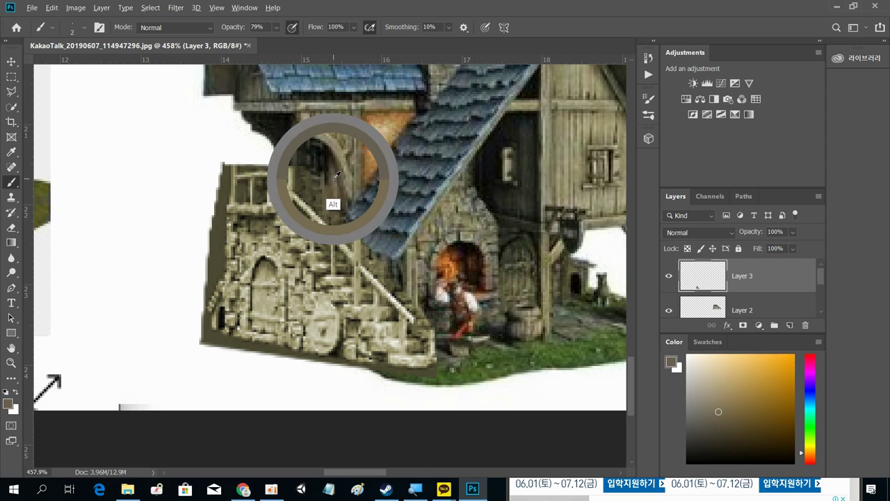
{"action": "left_click", "coordinate": [326, 193], "text": "alt"}
{"action": "left_click_drag", "start_coordinate": [324, 216], "coordinate": [325, 178]}
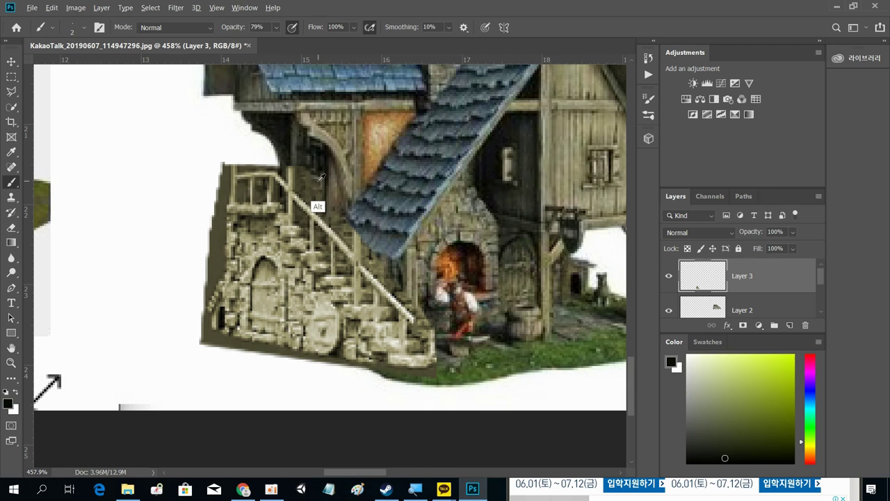
{"action": "left_click", "coordinate": [319, 175], "text": "alt"}
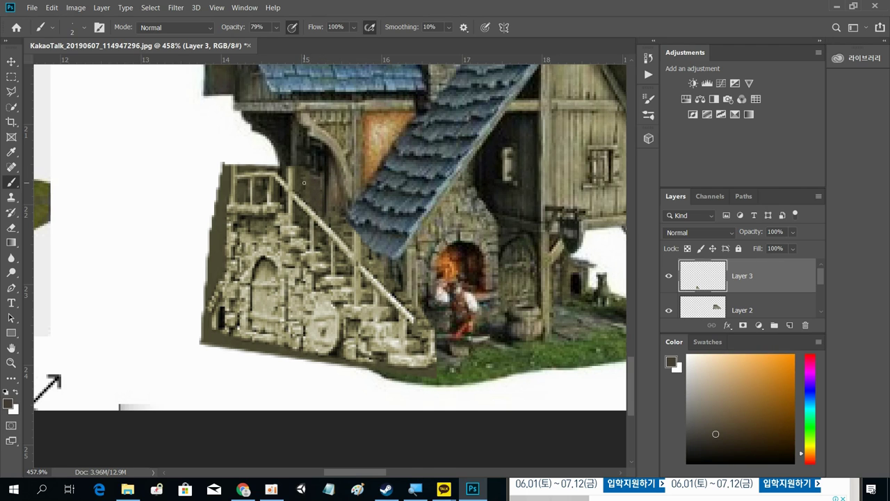
Paint the timber corner post down past the top of the stair railing with sampled wood tones and edge shading.
{"action": "left_click", "coordinate": [291, 150], "text": "alt"}
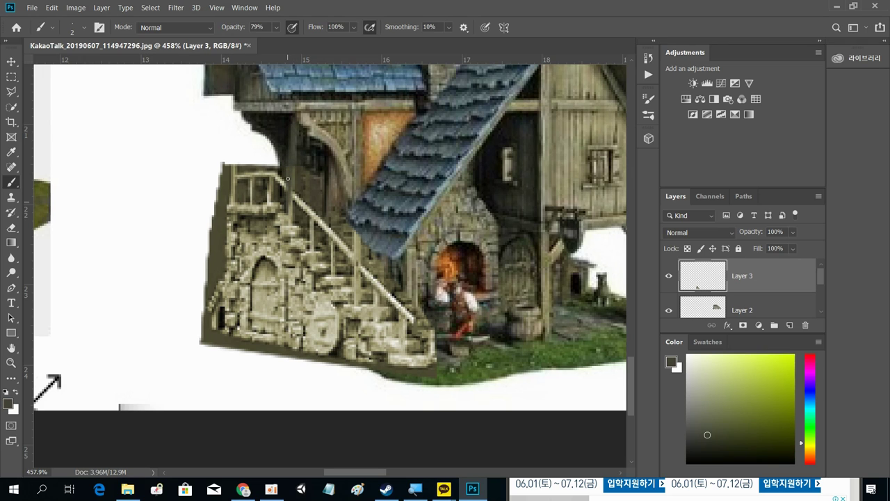
{"action": "left_click", "coordinate": [316, 149], "text": "alt"}
{"action": "left_click_drag", "start_coordinate": [294, 119], "coordinate": [293, 204]}
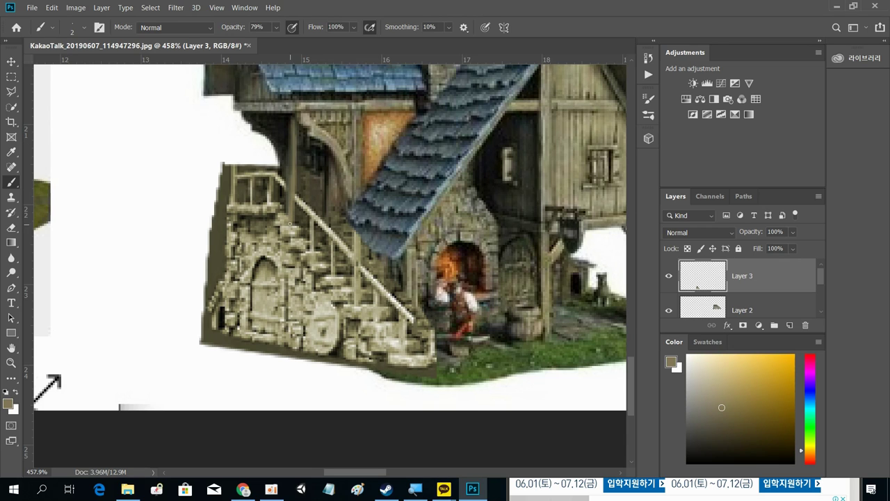
{"action": "left_click", "coordinate": [312, 213], "text": "alt"}
{"action": "left_click_drag", "start_coordinate": [294, 146], "coordinate": [289, 219]}
{"action": "left_click_drag", "start_coordinate": [293, 167], "coordinate": [291, 227]}
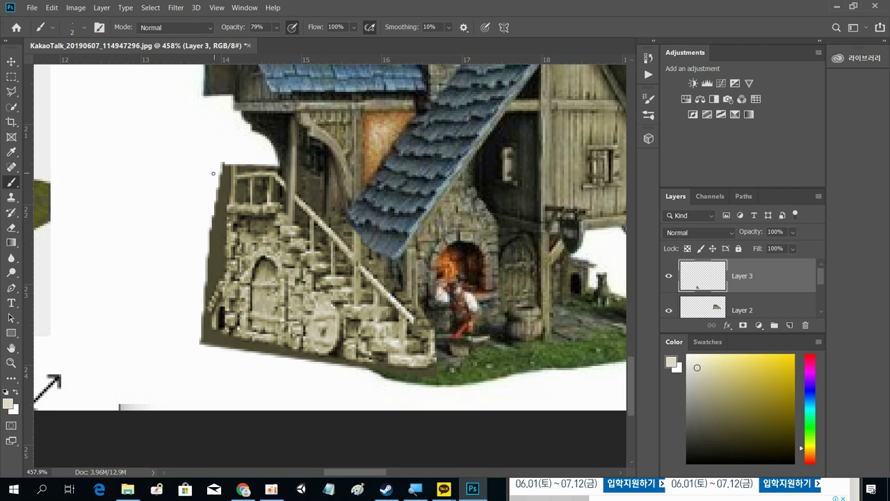
Erase the leftover background around the staircase's outer edge and brush near-black shading into its stonework.
{"action": "key", "text": "e"}
{"action": "mouse_move", "coordinate": [218, 165]}
{"action": "left_mouse_down"}
{"action": "mouse_move", "coordinate": [216, 271]}
{"action": "mouse_move", "coordinate": [200, 300]}
{"action": "mouse_move", "coordinate": [209, 256]}
{"action": "mouse_move", "coordinate": [197, 306]}
{"action": "mouse_move", "coordinate": [207, 322]}
{"action": "mouse_move", "coordinate": [205, 365]}
{"action": "mouse_move", "coordinate": [200, 333]}
{"action": "mouse_move", "coordinate": [196, 352]}
{"action": "mouse_move", "coordinate": [264, 366]}
{"action": "mouse_move", "coordinate": [209, 336]}
{"action": "mouse_move", "coordinate": [300, 367]}
{"action": "mouse_move", "coordinate": [242, 346]}
{"action": "mouse_move", "coordinate": [340, 366]}
{"action": "mouse_move", "coordinate": [217, 346]}
{"action": "left_mouse_up"}
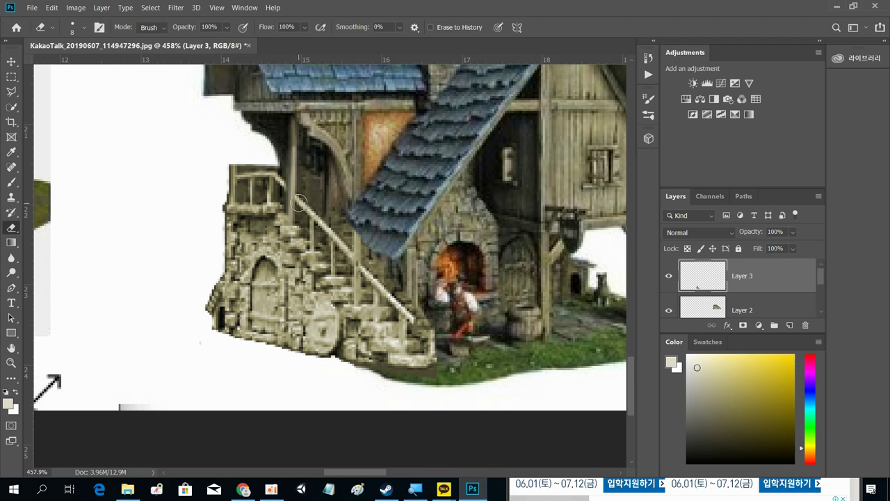
{"action": "key", "text": "b"}
{"action": "key", "text": "d"}
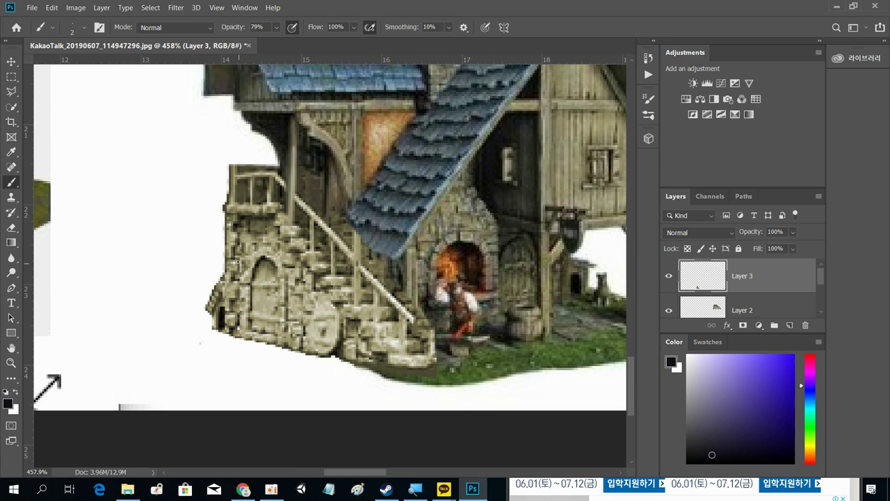
{"action": "mouse_move", "coordinate": [240, 275]}
{"action": "left_mouse_down"}
{"action": "mouse_move", "coordinate": [247, 224]}
{"action": "mouse_move", "coordinate": [278, 243]}
{"action": "mouse_move", "coordinate": [295, 316]}
{"action": "mouse_move", "coordinate": [288, 274]}
{"action": "mouse_move", "coordinate": [303, 282]}
{"action": "mouse_move", "coordinate": [308, 321]}
{"action": "mouse_move", "coordinate": [317, 292]}
{"action": "mouse_move", "coordinate": [328, 306]}
{"action": "left_mouse_up"}
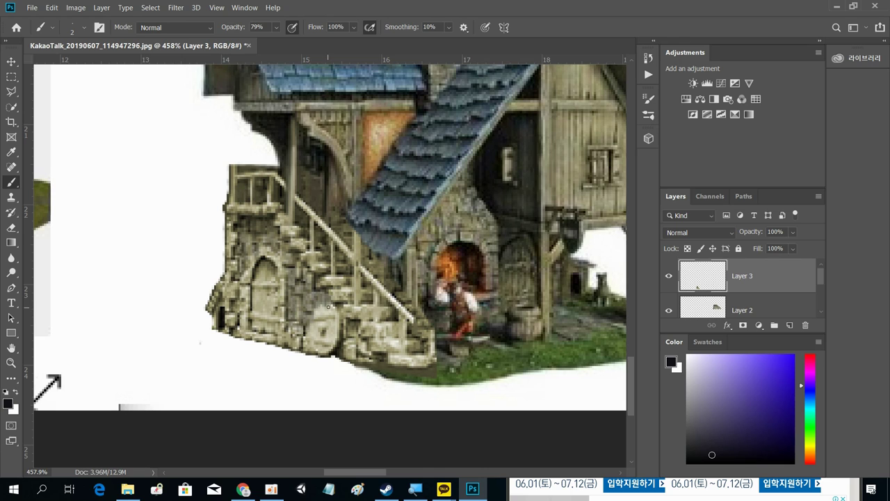
Tint the staircase's arched door and the round shield with sampled orange-brown, and paint dark details on the shield.
{"action": "left_click", "coordinate": [591, 139], "text": "alt"}
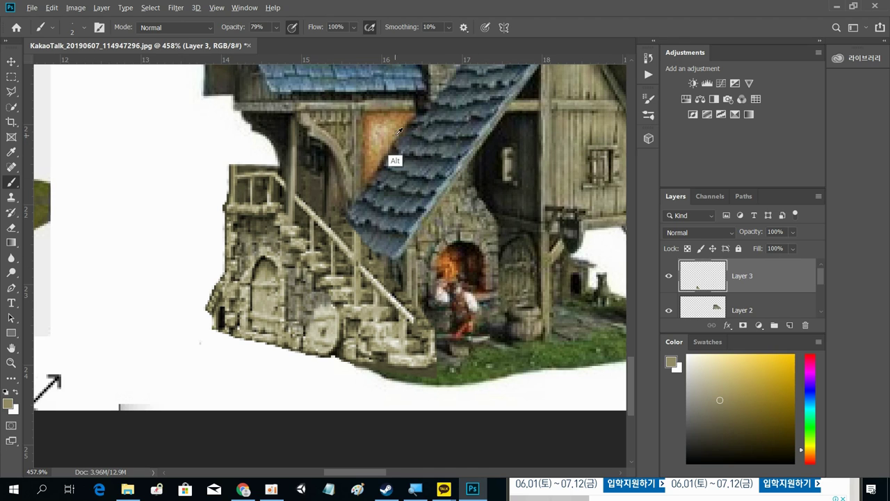
{"action": "left_click", "coordinate": [374, 124], "text": "alt"}
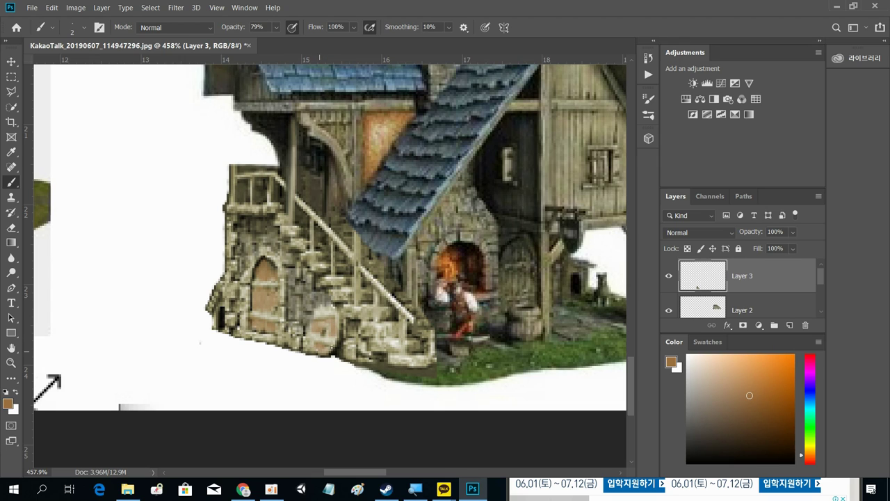
{"action": "left_click", "coordinate": [573, 259], "text": "alt"}
{"action": "left_click", "coordinate": [572, 240], "text": "alt"}
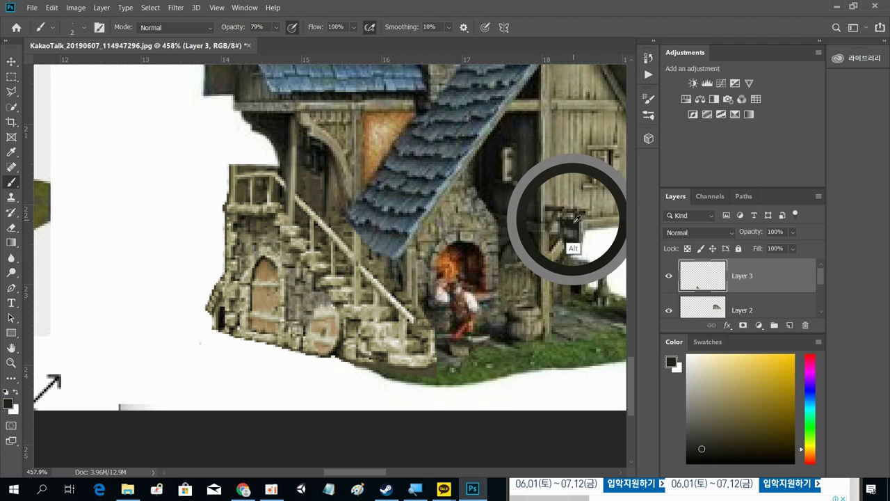
{"action": "mouse_move", "coordinate": [316, 316]}
{"action": "left_mouse_down"}
{"action": "mouse_move", "coordinate": [333, 318]}
{"action": "mouse_move", "coordinate": [332, 340]}
{"action": "left_mouse_up"}
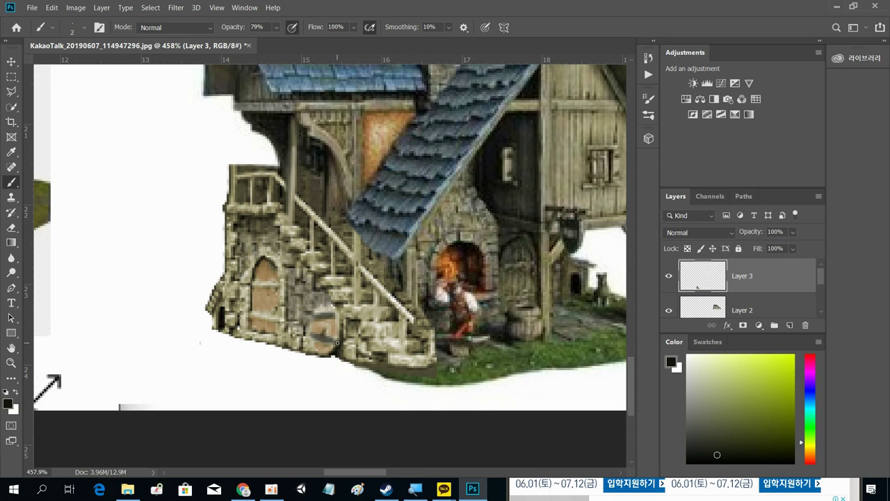
Erase the background above the upper landing and between its railing posts, reducing the eraser to size 4.
{"action": "key", "text": "e"}
{"action": "mouse_move", "coordinate": [241, 151]}
{"action": "left_mouse_down"}
{"action": "mouse_move", "coordinate": [273, 163]}
{"action": "mouse_move", "coordinate": [260, 178]}
{"action": "mouse_move", "coordinate": [263, 196]}
{"action": "mouse_move", "coordinate": [242, 195]}
{"action": "left_mouse_up"}
{"action": "key", "text": "bracketleft"}
{"action": "key", "text": "bracketleft"}
{"action": "key", "text": "bracketleft"}
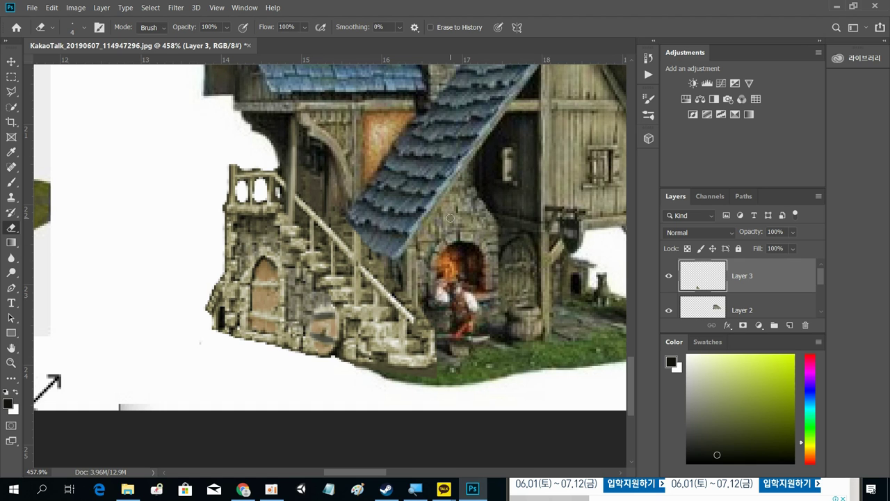
Outline a curved grass mound around the base of the staircase house in sampled green, and fill it using brush size 8.
{"action": "key", "text": "z"}
{"action": "left_click_drag", "start_coordinate": [422, 206], "coordinate": [359, 110]}
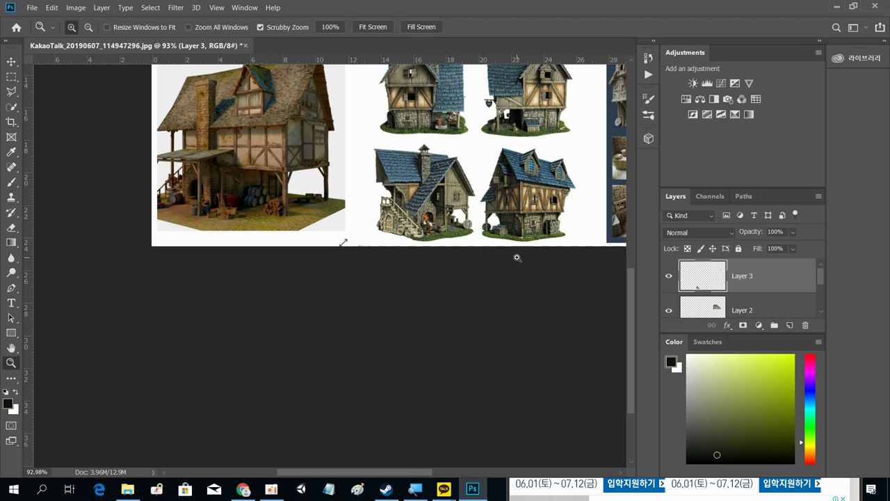
{"action": "left_click_drag", "start_coordinate": [464, 194], "coordinate": [428, 216]}
{"action": "key", "text": "b"}
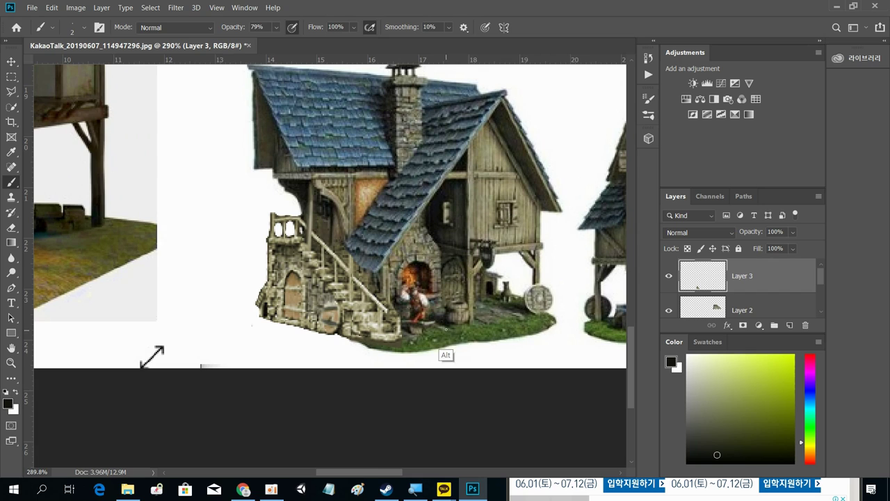
{"action": "left_click", "coordinate": [460, 346], "text": "alt"}
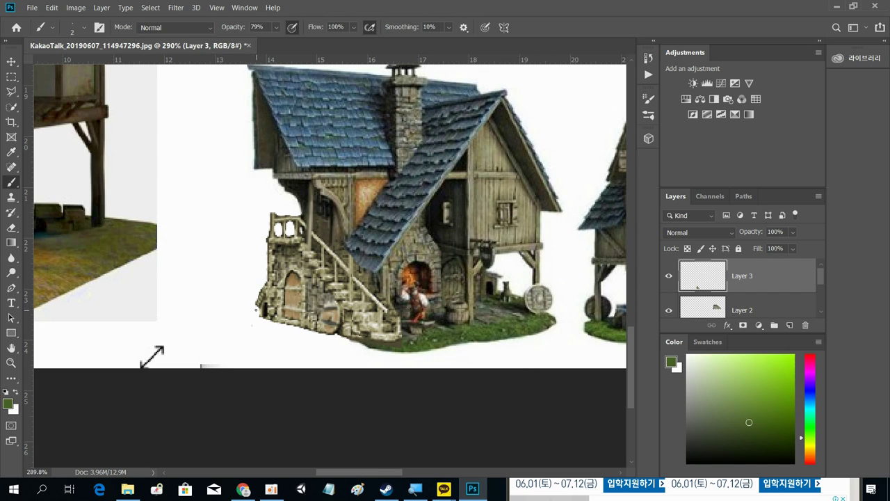
{"action": "mouse_move", "coordinate": [252, 334]}
{"action": "left_mouse_down"}
{"action": "mouse_move", "coordinate": [314, 354]}
{"action": "mouse_move", "coordinate": [420, 365]}
{"action": "left_mouse_up"}
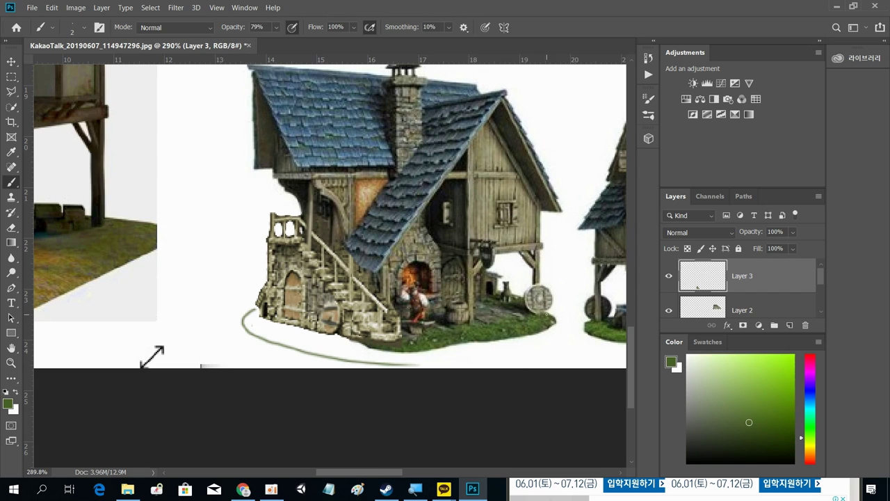
{"action": "left_click_drag", "start_coordinate": [556, 334], "coordinate": [514, 352]}
{"action": "mouse_move", "coordinate": [563, 331]}
{"action": "left_mouse_down"}
{"action": "mouse_move", "coordinate": [519, 358]}
{"action": "mouse_move", "coordinate": [383, 361]}
{"action": "left_mouse_up"}
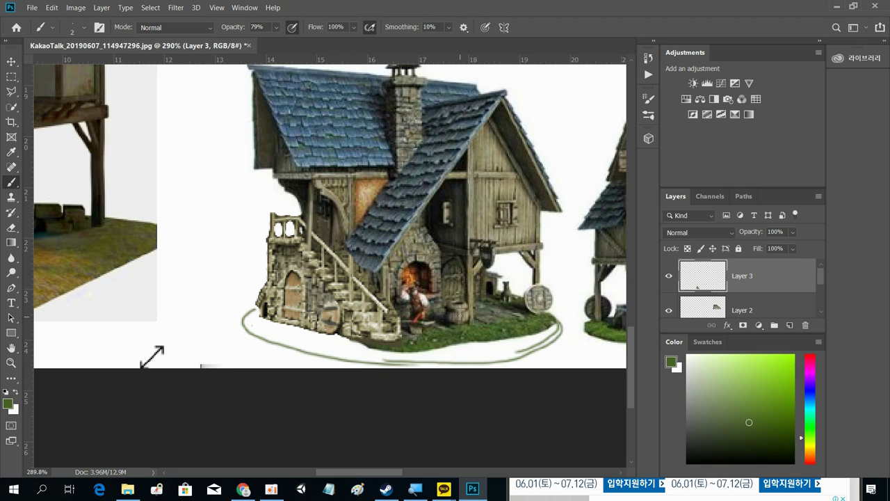
{"action": "left_click", "coordinate": [485, 331], "text": "alt"}
{"action": "mouse_move", "coordinate": [547, 333]}
{"action": "left_mouse_down"}
{"action": "mouse_move", "coordinate": [428, 348]}
{"action": "mouse_move", "coordinate": [491, 348]}
{"action": "mouse_move", "coordinate": [442, 353]}
{"action": "mouse_move", "coordinate": [373, 351]}
{"action": "mouse_move", "coordinate": [334, 340]}
{"action": "mouse_move", "coordinate": [344, 345]}
{"action": "mouse_move", "coordinate": [340, 336]}
{"action": "mouse_move", "coordinate": [352, 345]}
{"action": "mouse_move", "coordinate": [300, 338]}
{"action": "mouse_move", "coordinate": [254, 313]}
{"action": "mouse_move", "coordinate": [246, 319]}
{"action": "mouse_move", "coordinate": [257, 308]}
{"action": "mouse_move", "coordinate": [250, 324]}
{"action": "mouse_move", "coordinate": [278, 340]}
{"action": "mouse_move", "coordinate": [262, 325]}
{"action": "mouse_move", "coordinate": [319, 337]}
{"action": "mouse_move", "coordinate": [309, 339]}
{"action": "mouse_move", "coordinate": [324, 353]}
{"action": "mouse_move", "coordinate": [314, 335]}
{"action": "mouse_move", "coordinate": [373, 358]}
{"action": "mouse_move", "coordinate": [337, 360]}
{"action": "mouse_move", "coordinate": [438, 356]}
{"action": "mouse_move", "coordinate": [345, 350]}
{"action": "mouse_move", "coordinate": [335, 354]}
{"action": "mouse_move", "coordinate": [510, 349]}
{"action": "mouse_move", "coordinate": [394, 356]}
{"action": "mouse_move", "coordinate": [415, 361]}
{"action": "mouse_move", "coordinate": [539, 341]}
{"action": "mouse_move", "coordinate": [505, 353]}
{"action": "mouse_move", "coordinate": [544, 342]}
{"action": "mouse_move", "coordinate": [555, 327]}
{"action": "mouse_move", "coordinate": [497, 358]}
{"action": "mouse_move", "coordinate": [357, 351]}
{"action": "left_mouse_up"}
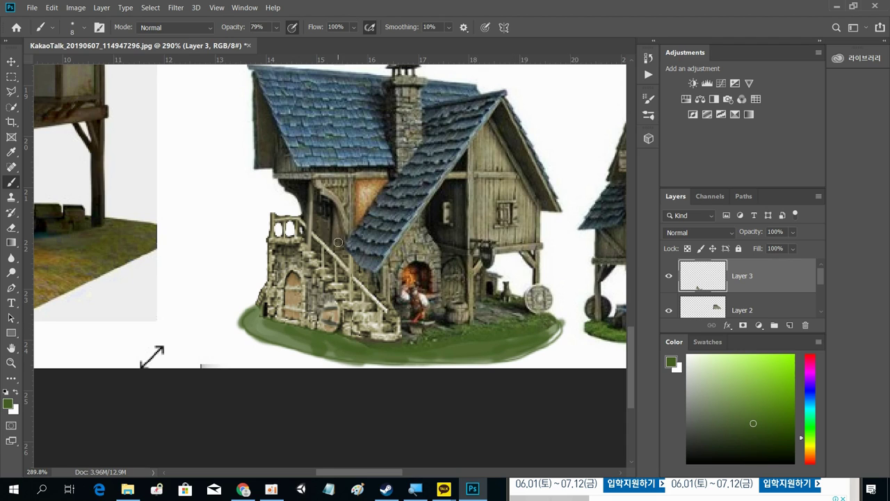
Paint a grey-brown stone band beneath the grass mound's outer edge using a colour sampled from the staircase.
{"action": "left_click", "coordinate": [288, 254], "text": "alt"}
{"action": "mouse_move", "coordinate": [239, 322]}
{"action": "left_mouse_down"}
{"action": "mouse_move", "coordinate": [251, 344]}
{"action": "mouse_move", "coordinate": [274, 340]}
{"action": "mouse_move", "coordinate": [275, 362]}
{"action": "mouse_move", "coordinate": [294, 350]}
{"action": "mouse_move", "coordinate": [313, 363]}
{"action": "left_mouse_up"}
{"action": "mouse_move", "coordinate": [527, 370]}
{"action": "left_mouse_down"}
{"action": "mouse_move", "coordinate": [547, 348]}
{"action": "mouse_move", "coordinate": [552, 357]}
{"action": "left_mouse_up"}
{"action": "mouse_move", "coordinate": [306, 357]}
{"action": "left_mouse_down"}
{"action": "mouse_move", "coordinate": [321, 366]}
{"action": "mouse_move", "coordinate": [532, 367]}
{"action": "mouse_move", "coordinate": [419, 362]}
{"action": "left_mouse_up"}
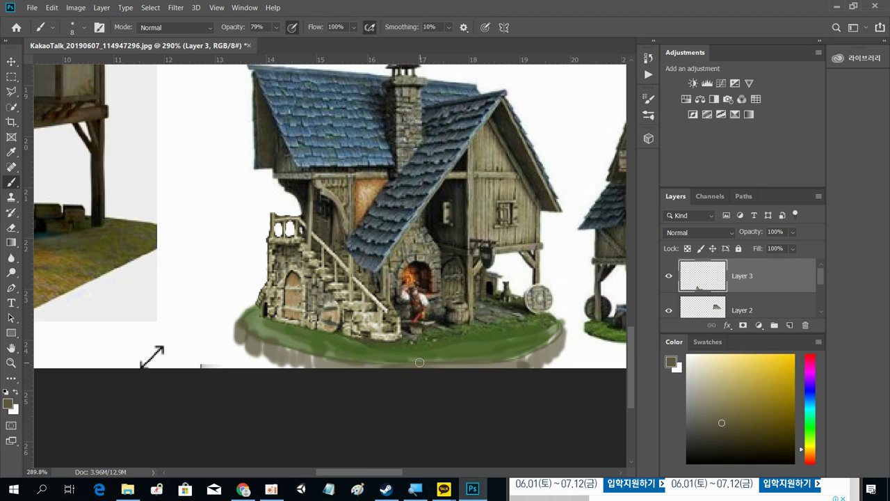
Extend the canvas below the reference images with the Crop tool, adding blank white space under the lower houses.
{"action": "key", "text": "z"}
{"action": "left_click_drag", "start_coordinate": [454, 315], "coordinate": [369, 223]}
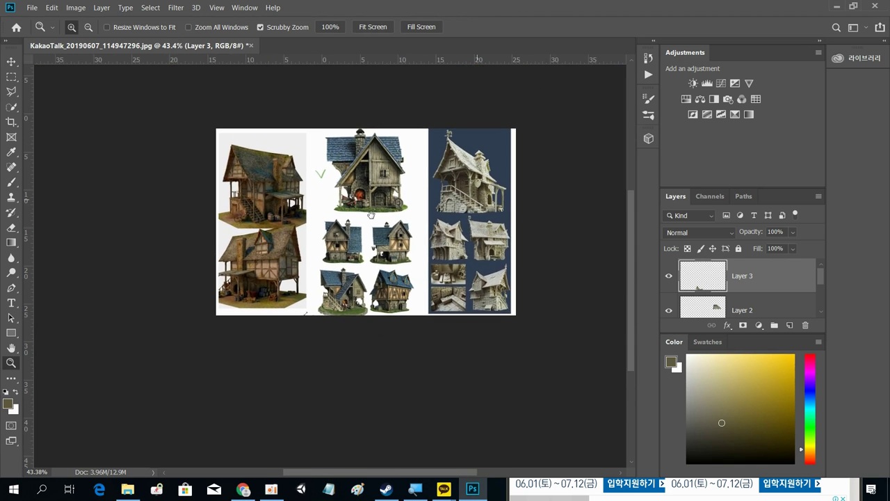
{"action": "left_click", "coordinate": [10, 91]}
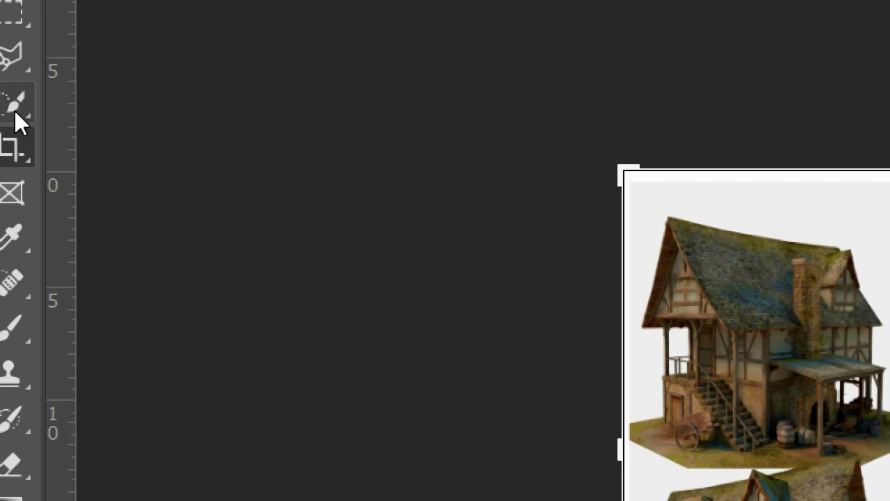
{"action": "left_click", "coordinate": [11, 147]}
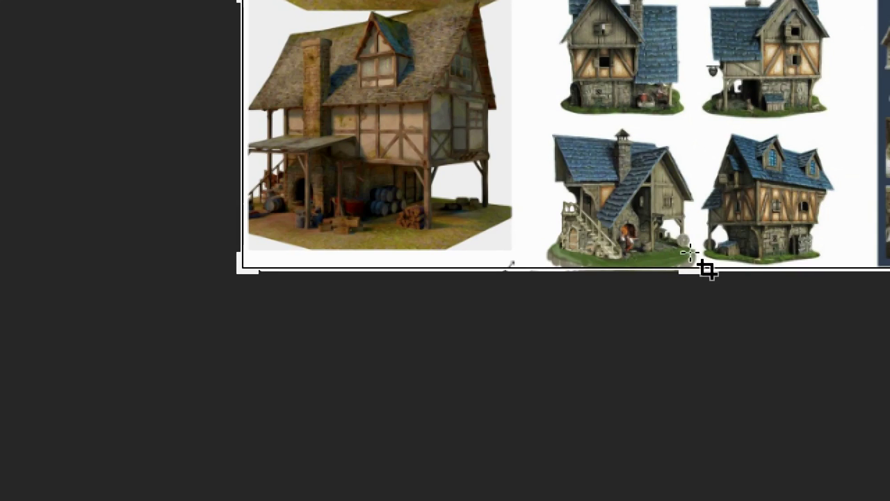
{"action": "left_click_drag", "start_coordinate": [691, 261], "coordinate": [705, 348]}
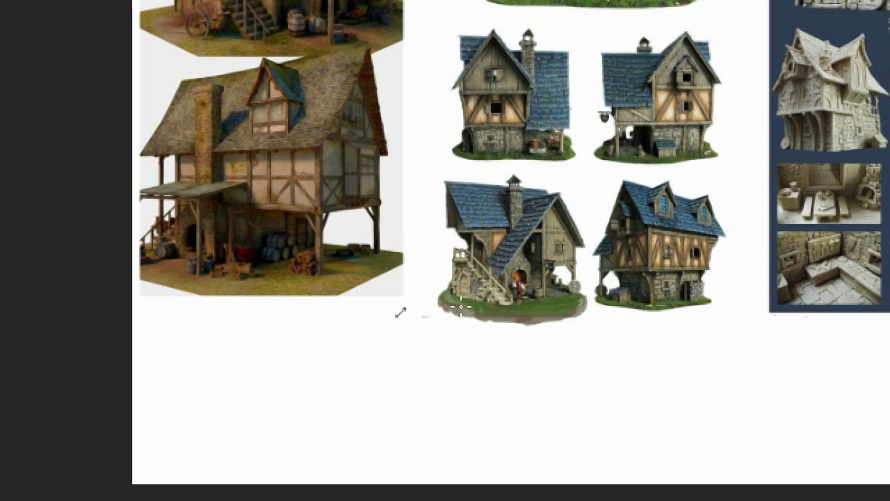
Shade the left and middle of the stone band with sampled grey-green and dark green tones.
{"action": "left_click", "coordinate": [519, 232], "text": "alt"}
{"action": "left_click_drag", "start_coordinate": [453, 302], "coordinate": [489, 308]}
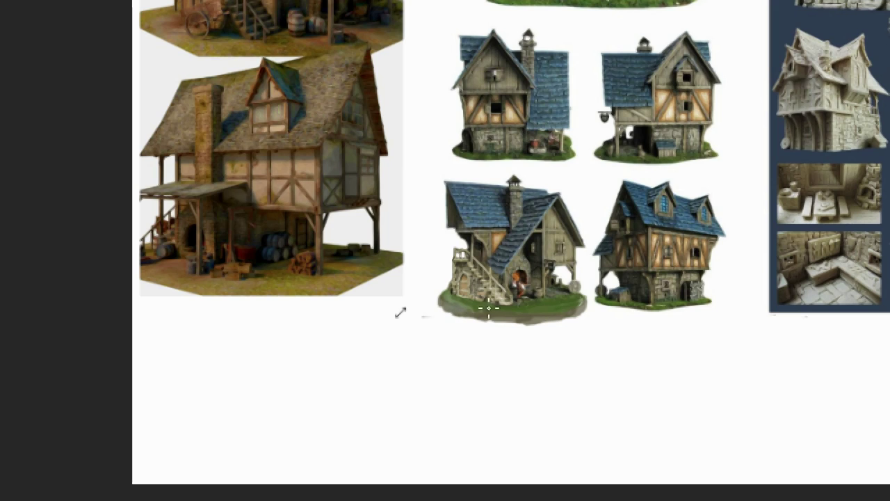
{"action": "left_click", "coordinate": [528, 244], "text": "alt"}
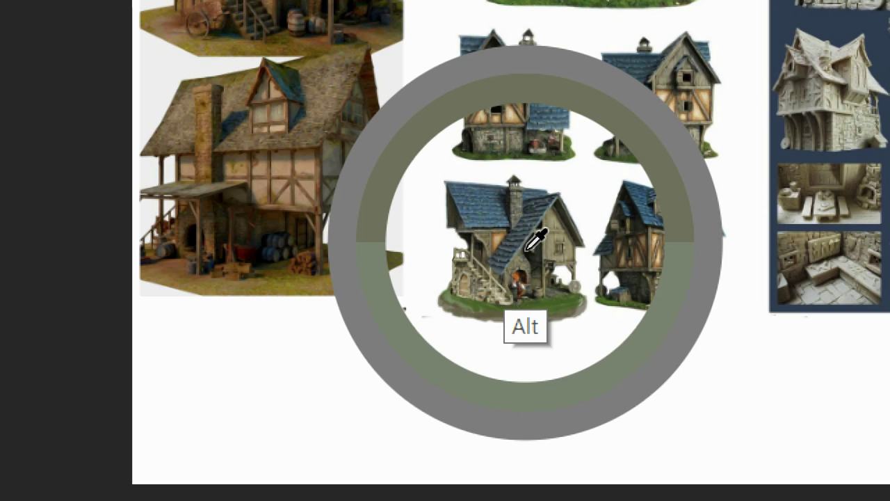
{"action": "mouse_move", "coordinate": [462, 303]}
{"action": "left_mouse_down"}
{"action": "mouse_move", "coordinate": [447, 309]}
{"action": "mouse_move", "coordinate": [453, 314]}
{"action": "left_mouse_up"}
{"action": "left_click", "coordinate": [455, 204], "text": "alt"}
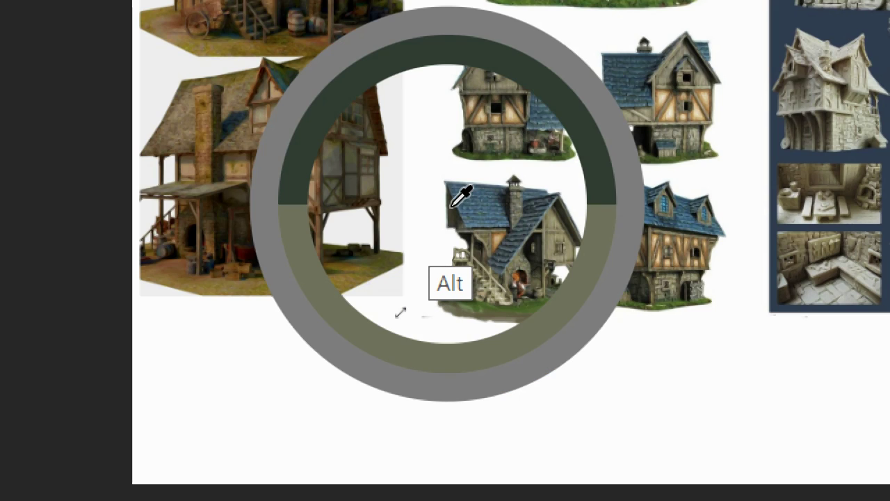
{"action": "mouse_move", "coordinate": [459, 317]}
{"action": "left_mouse_down"}
{"action": "mouse_move", "coordinate": [447, 313]}
{"action": "mouse_move", "coordinate": [540, 316]}
{"action": "left_mouse_up"}
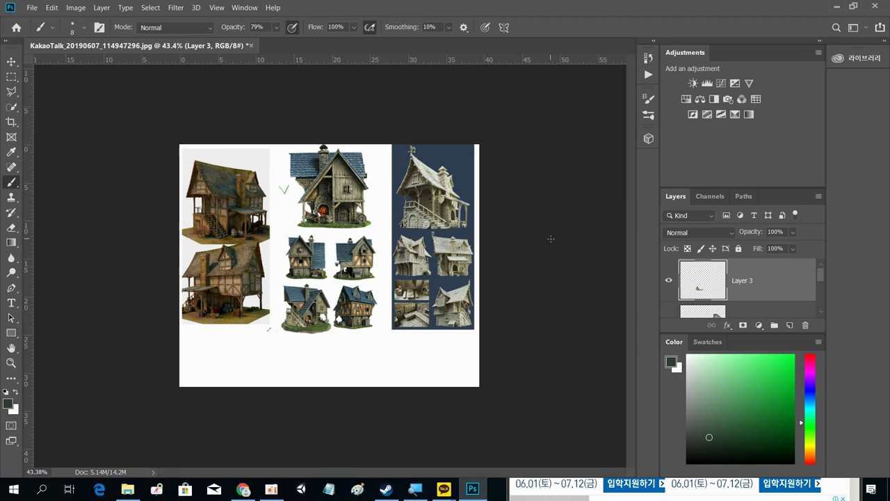
Paint light beige stone block edges along the right half of the band with a size 4 brush.
{"action": "key", "text": "z"}
{"action": "mouse_move", "coordinate": [307, 320]}
{"action": "left_mouse_down"}
{"action": "mouse_move", "coordinate": [361, 357]}
{"action": "mouse_move", "coordinate": [480, 257]}
{"action": "mouse_move", "coordinate": [463, 273]}
{"action": "left_mouse_up"}
{"action": "key", "text": "b"}
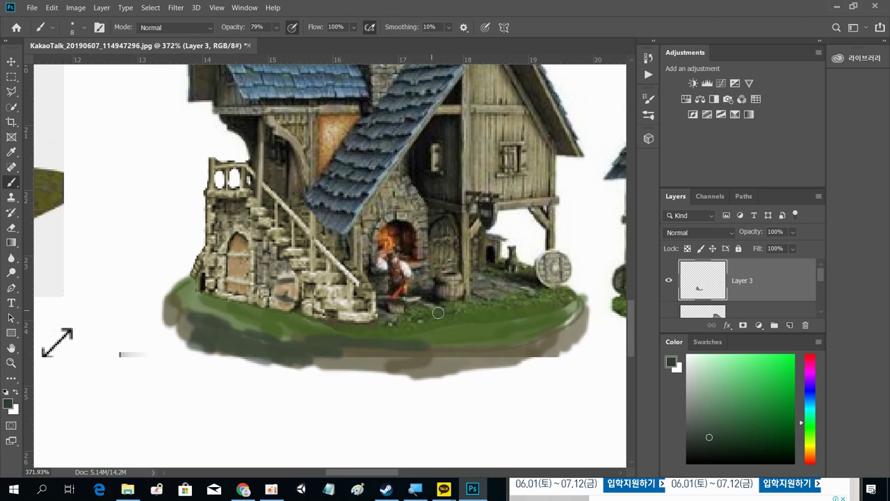
{"action": "left_click", "coordinate": [481, 299], "text": "alt"}
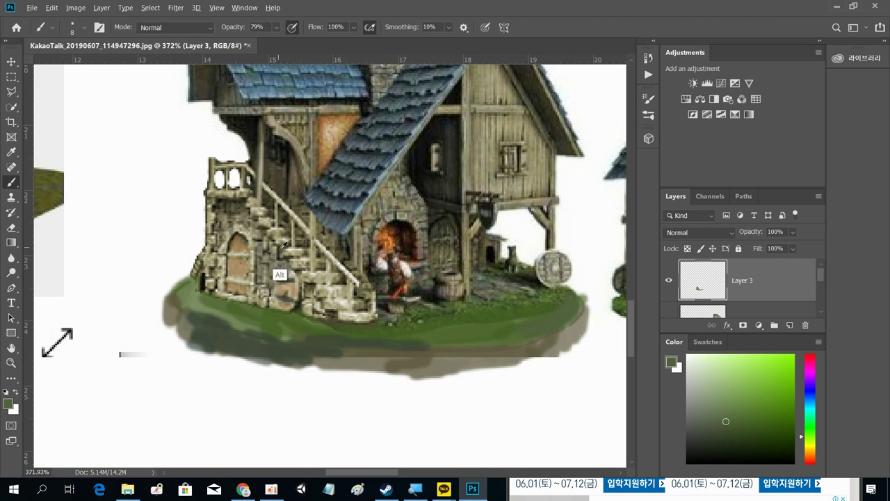
{"action": "left_click", "coordinate": [319, 300], "text": "alt"}
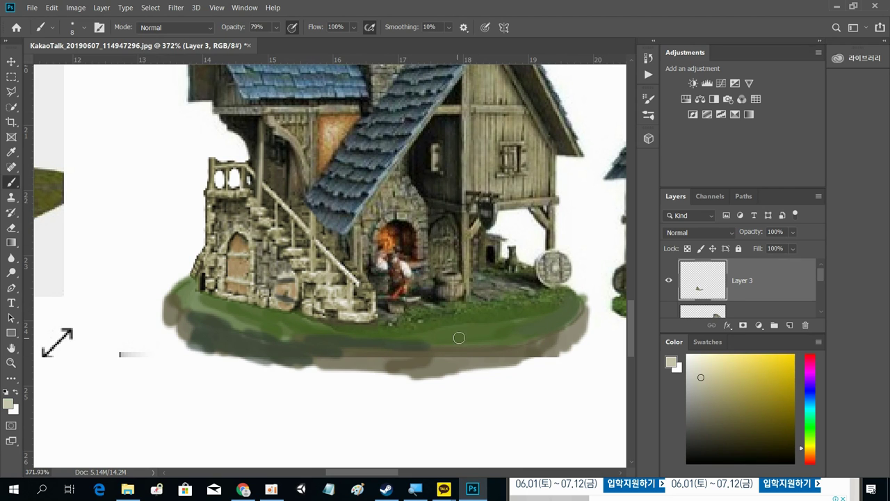
{"action": "mouse_move", "coordinate": [437, 348]}
{"action": "left_mouse_down"}
{"action": "mouse_move", "coordinate": [458, 347]}
{"action": "mouse_move", "coordinate": [462, 367]}
{"action": "mouse_move", "coordinate": [510, 368]}
{"action": "mouse_move", "coordinate": [481, 348]}
{"action": "mouse_move", "coordinate": [504, 347]}
{"action": "mouse_move", "coordinate": [506, 366]}
{"action": "mouse_move", "coordinate": [549, 346]}
{"action": "mouse_move", "coordinate": [521, 344]}
{"action": "mouse_move", "coordinate": [535, 341]}
{"action": "mouse_move", "coordinate": [541, 349]}
{"action": "mouse_move", "coordinate": [567, 326]}
{"action": "left_mouse_up"}
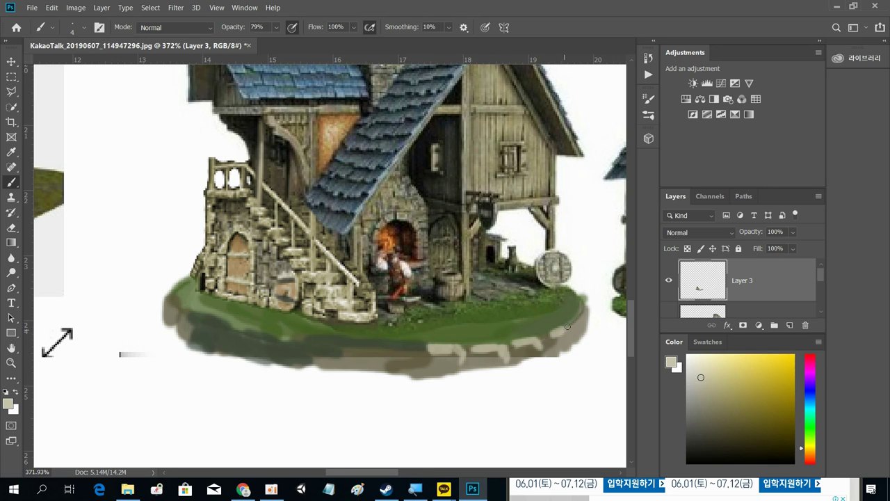
{"action": "mouse_move", "coordinate": [413, 353]}
{"action": "left_mouse_down"}
{"action": "mouse_move", "coordinate": [416, 373]}
{"action": "mouse_move", "coordinate": [395, 345]}
{"action": "mouse_move", "coordinate": [402, 351]}
{"action": "left_mouse_up"}
{"action": "mouse_move", "coordinate": [348, 345]}
{"action": "left_mouse_down"}
{"action": "mouse_move", "coordinate": [369, 344]}
{"action": "mouse_move", "coordinate": [354, 354]}
{"action": "mouse_move", "coordinate": [374, 362]}
{"action": "left_mouse_up"}
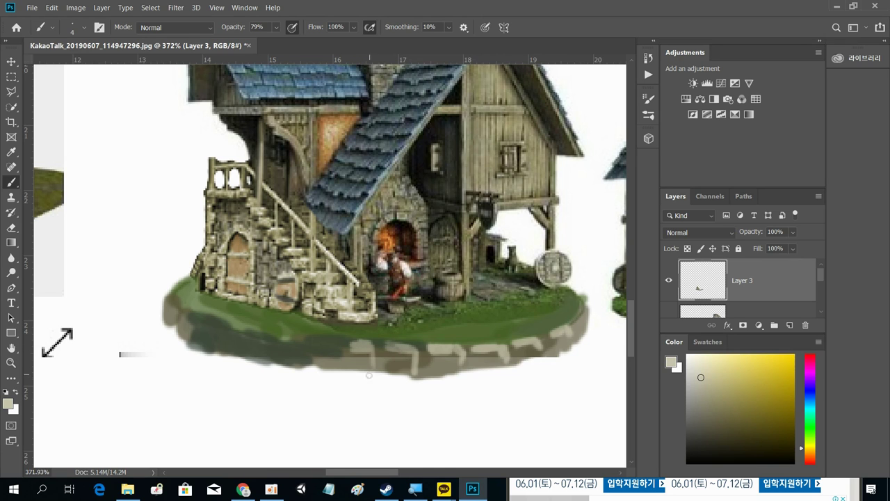
Paint black shading along the grass mound's lower-left edge, and resample the grass green.
{"action": "left_click", "coordinate": [379, 359], "text": "alt"}
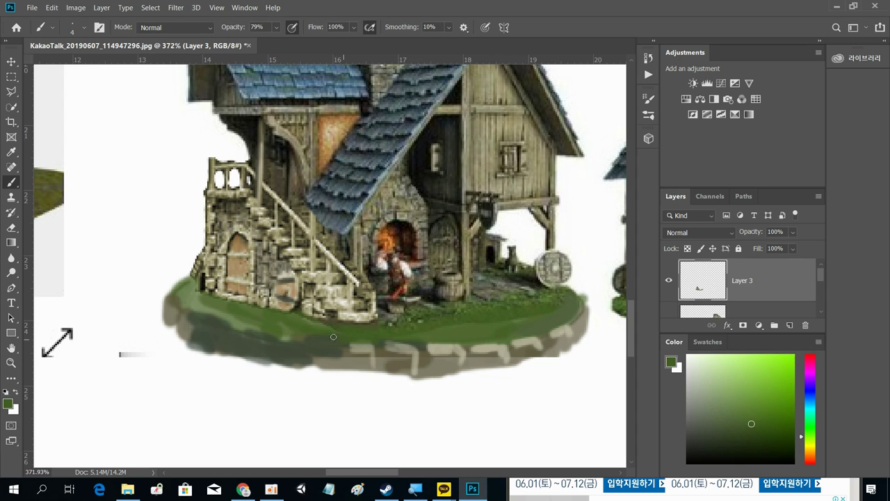
{"action": "key", "text": "d"}
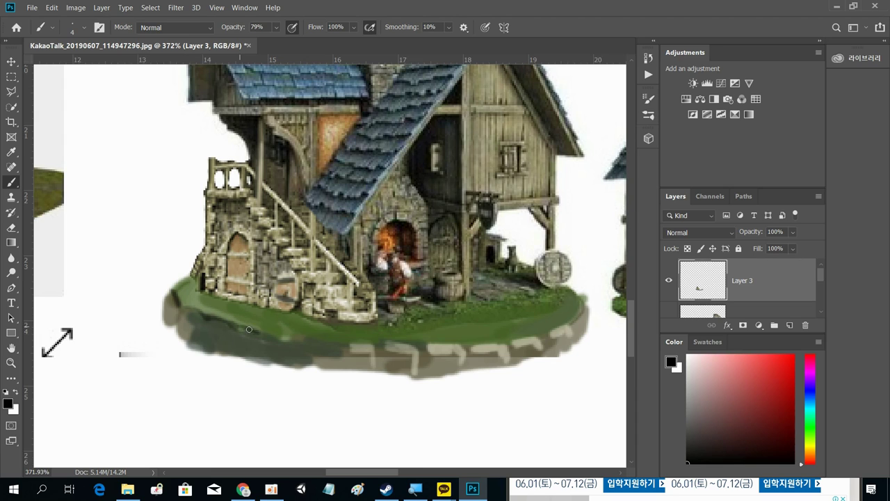
{"action": "left_click_drag", "start_coordinate": [267, 339], "coordinate": [278, 341]}
{"action": "left_click", "coordinate": [333, 345], "text": "alt"}
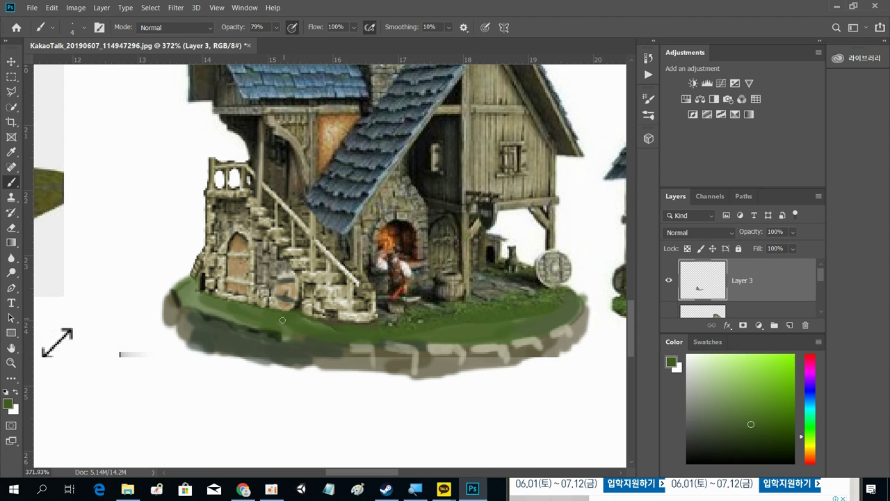
Paint a dark brown contact shadow on the grass along the staircase's base, and blend its edge with sampled green.
{"action": "left_click", "coordinate": [297, 301], "text": "alt"}
{"action": "mouse_move", "coordinate": [193, 284]}
{"action": "left_mouse_down"}
{"action": "mouse_move", "coordinate": [208, 298]}
{"action": "mouse_move", "coordinate": [313, 321]}
{"action": "mouse_move", "coordinate": [249, 311]}
{"action": "left_mouse_up"}
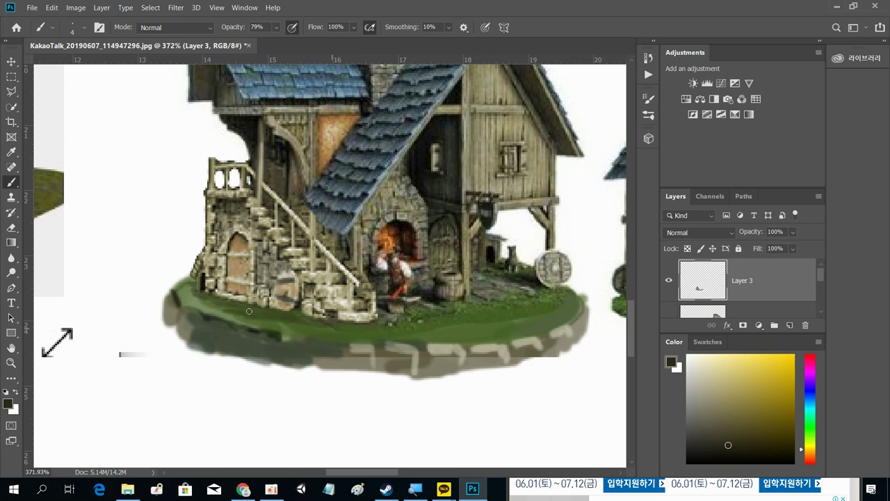
{"action": "left_click_drag", "start_coordinate": [300, 323], "coordinate": [208, 301]}
{"action": "mouse_move", "coordinate": [306, 316]}
{"action": "left_mouse_down"}
{"action": "mouse_move", "coordinate": [379, 329]}
{"action": "mouse_move", "coordinate": [229, 315]}
{"action": "mouse_move", "coordinate": [190, 302]}
{"action": "left_mouse_up"}
{"action": "left_click", "coordinate": [416, 330], "text": "alt"}
{"action": "left_click", "coordinate": [421, 320], "text": "alt"}
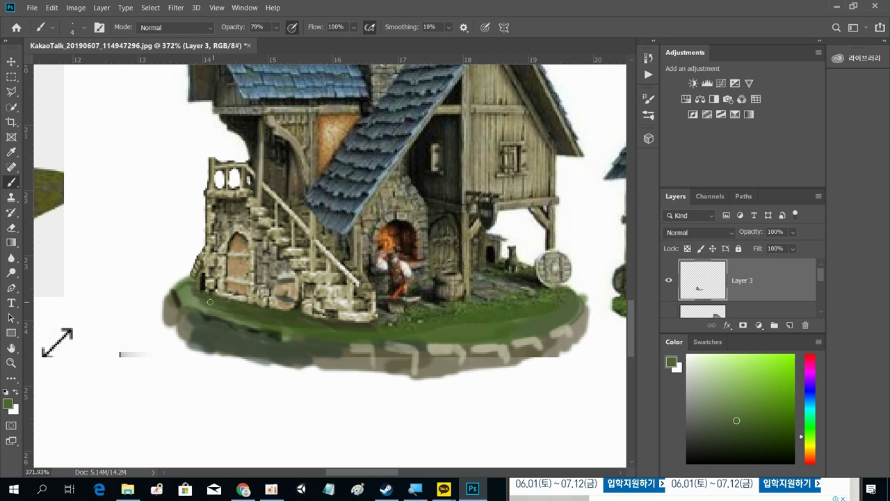
{"action": "mouse_move", "coordinate": [192, 288]}
{"action": "left_mouse_down"}
{"action": "mouse_move", "coordinate": [192, 311]}
{"action": "mouse_move", "coordinate": [267, 326]}
{"action": "left_mouse_up"}
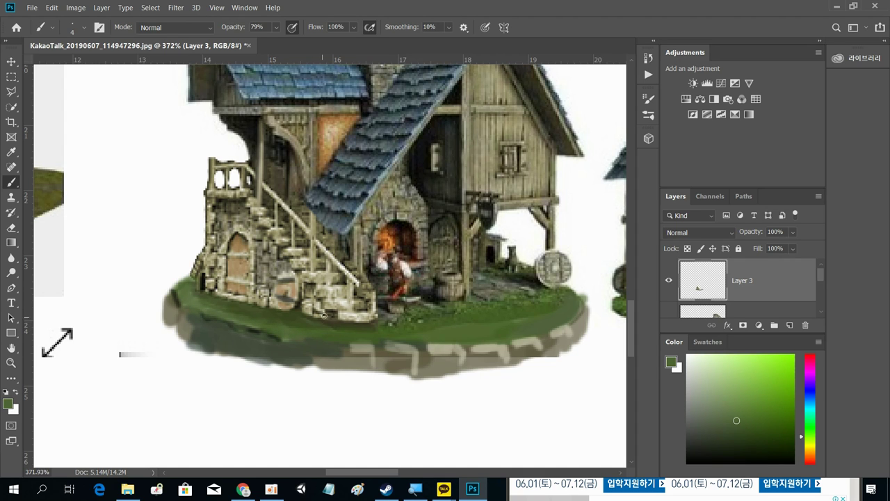
Paint near-black joints between the stone blocks, and erase notches along the lower edge of the band's right half.
{"action": "left_click", "coordinate": [440, 291], "text": "alt"}
{"action": "left_click_drag", "start_coordinate": [343, 342], "coordinate": [344, 361]}
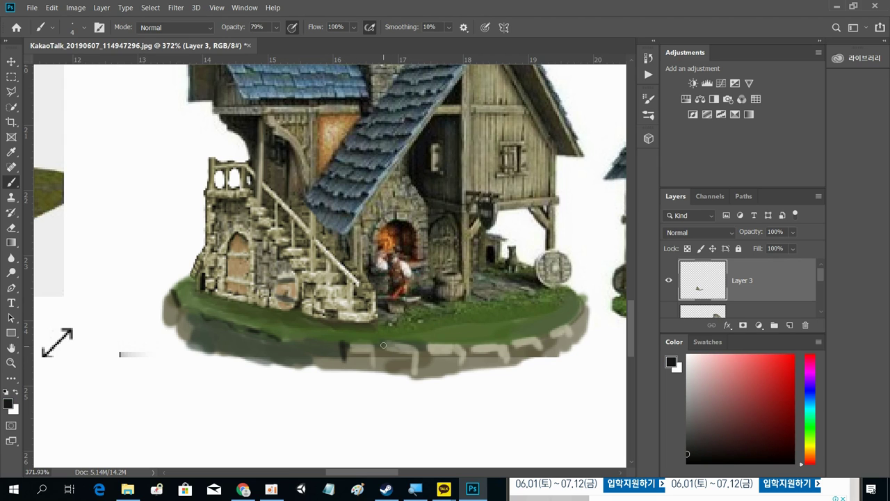
{"action": "mouse_move", "coordinate": [418, 344]}
{"action": "left_mouse_down"}
{"action": "mouse_move", "coordinate": [419, 380]}
{"action": "mouse_move", "coordinate": [421, 372]}
{"action": "mouse_move", "coordinate": [479, 377]}
{"action": "mouse_move", "coordinate": [463, 369]}
{"action": "mouse_move", "coordinate": [420, 382]}
{"action": "left_mouse_up"}
{"action": "key", "text": "e"}
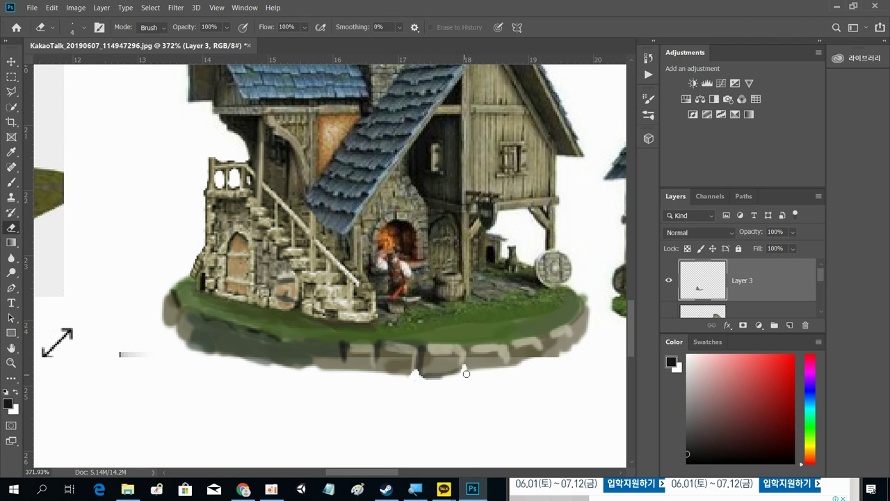
{"action": "left_click_drag", "start_coordinate": [513, 367], "coordinate": [562, 357]}
Paint grey-beige stone block edges along the left half of the band using a sampled stone colour.
{"action": "key", "text": "b"}
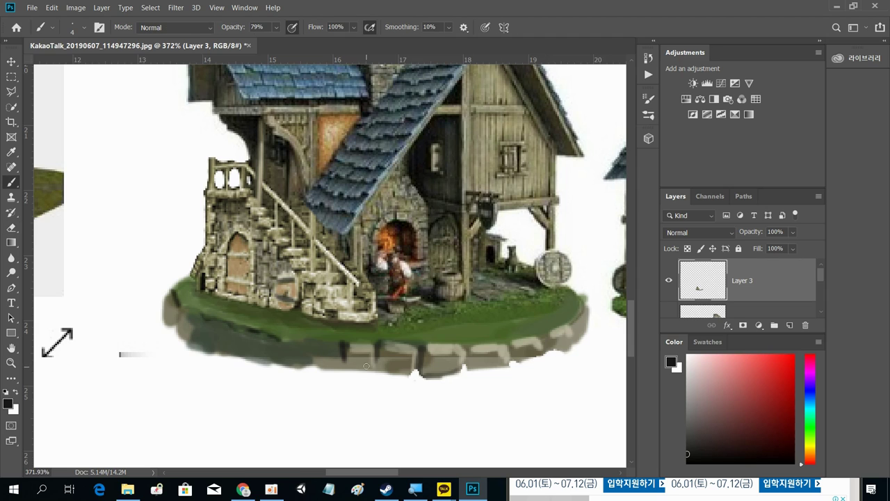
{"action": "left_click", "coordinate": [366, 375], "text": "alt"}
{"action": "left_click_drag", "start_coordinate": [313, 342], "coordinate": [334, 346]}
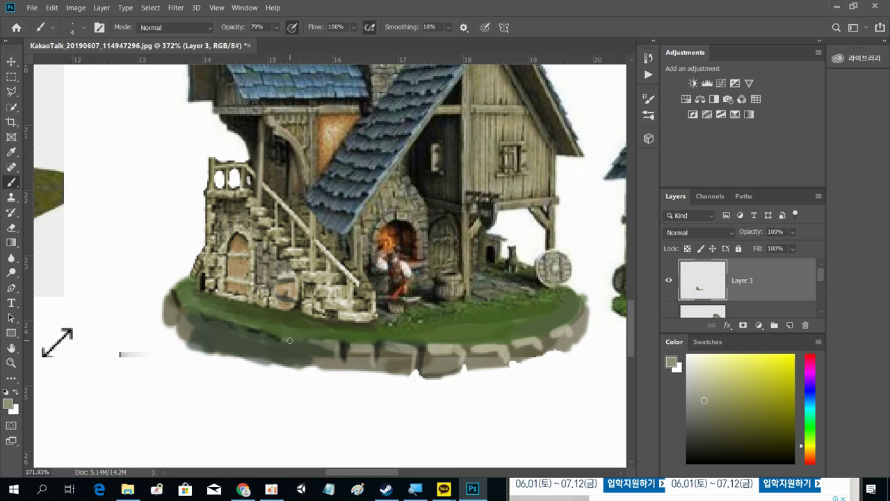
{"action": "mouse_move", "coordinate": [298, 364]}
{"action": "left_mouse_down"}
{"action": "mouse_move", "coordinate": [299, 342]}
{"action": "mouse_move", "coordinate": [302, 362]}
{"action": "left_mouse_up"}
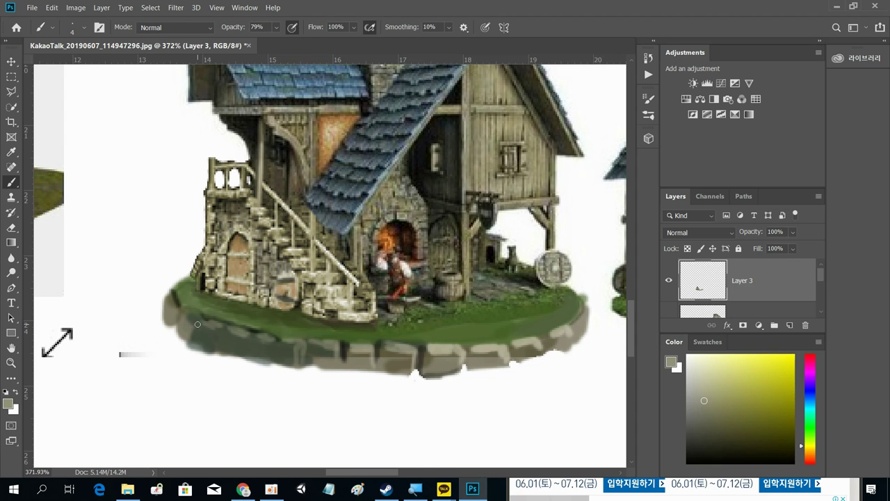
Sketch a wider olive-brown oval outline around the house's grass and stone base.
{"action": "key", "text": "z"}
{"action": "left_click_drag", "start_coordinate": [425, 308], "coordinate": [327, 309]}
{"action": "left_click_drag", "start_coordinate": [473, 271], "coordinate": [332, 318]}
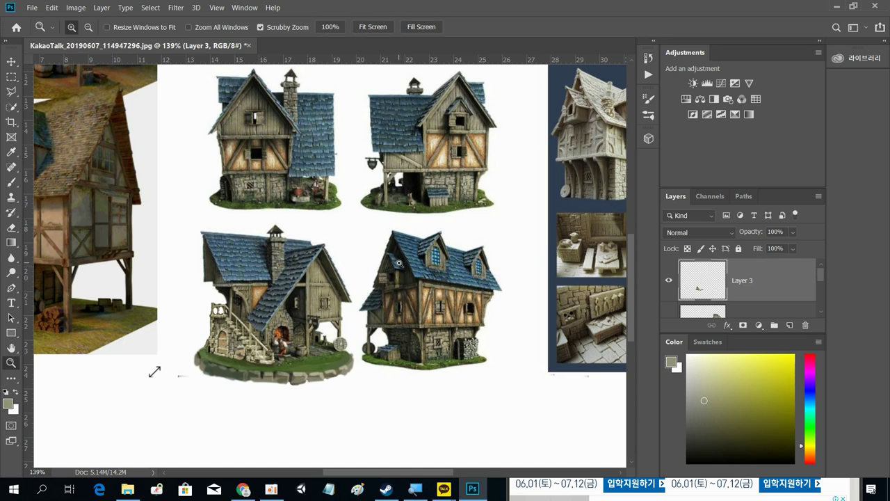
{"action": "key", "text": "b"}
{"action": "left_click", "coordinate": [210, 346], "text": "alt"}
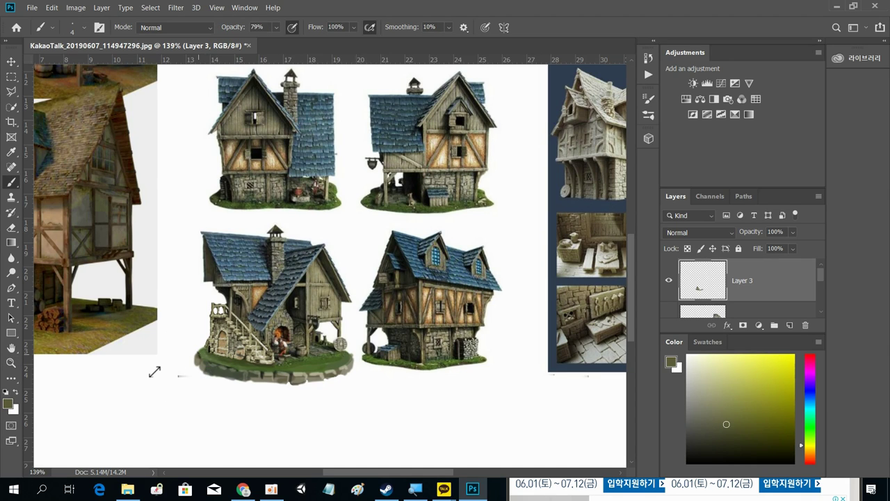
{"action": "mouse_move", "coordinate": [208, 336]}
{"action": "left_mouse_down"}
{"action": "mouse_move", "coordinate": [176, 361]}
{"action": "mouse_move", "coordinate": [192, 379]}
{"action": "mouse_move", "coordinate": [339, 383]}
{"action": "mouse_move", "coordinate": [374, 369]}
{"action": "left_mouse_up"}
{"action": "mouse_move", "coordinate": [344, 338]}
{"action": "left_mouse_down"}
{"action": "mouse_move", "coordinate": [369, 363]}
{"action": "mouse_move", "coordinate": [335, 387]}
{"action": "left_mouse_up"}
Sketch a bare tree with a trunk, forked branches and scribbled twigs on the staircase side of the house.
{"action": "mouse_move", "coordinate": [176, 263]}
{"action": "left_mouse_down"}
{"action": "mouse_move", "coordinate": [190, 285]}
{"action": "mouse_move", "coordinate": [192, 356]}
{"action": "left_mouse_up"}
{"action": "mouse_move", "coordinate": [190, 295]}
{"action": "left_mouse_down"}
{"action": "mouse_move", "coordinate": [168, 265]}
{"action": "mouse_move", "coordinate": [187, 268]}
{"action": "mouse_move", "coordinate": [176, 217]}
{"action": "mouse_move", "coordinate": [195, 213]}
{"action": "mouse_move", "coordinate": [175, 232]}
{"action": "mouse_move", "coordinate": [194, 225]}
{"action": "mouse_move", "coordinate": [168, 260]}
{"action": "mouse_move", "coordinate": [160, 249]}
{"action": "mouse_move", "coordinate": [160, 258]}
{"action": "mouse_move", "coordinate": [175, 247]}
{"action": "mouse_move", "coordinate": [168, 266]}
{"action": "mouse_move", "coordinate": [184, 263]}
{"action": "mouse_move", "coordinate": [144, 281]}
{"action": "mouse_move", "coordinate": [171, 273]}
{"action": "mouse_move", "coordinate": [178, 298]}
{"action": "left_mouse_up"}
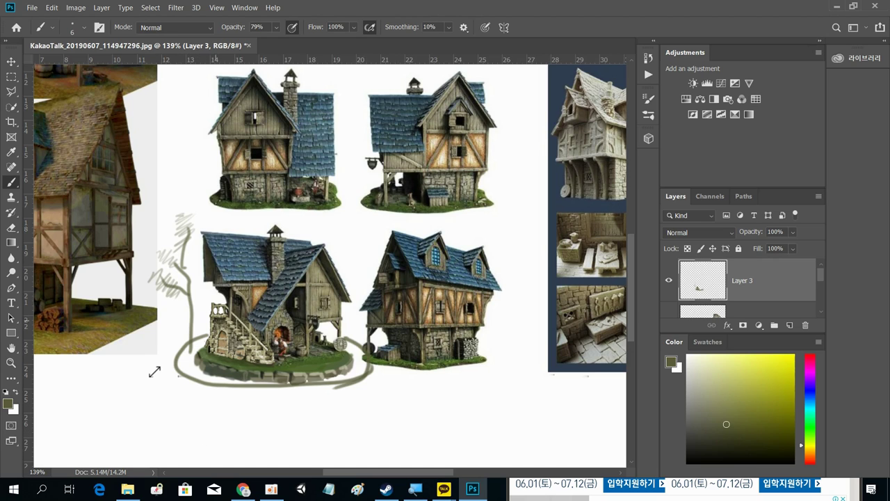
Fill the oval around the house with bright green grass at 100% opacity, starting from a sampled grass colour.
{"action": "left_click", "coordinate": [315, 359], "text": "alt"}
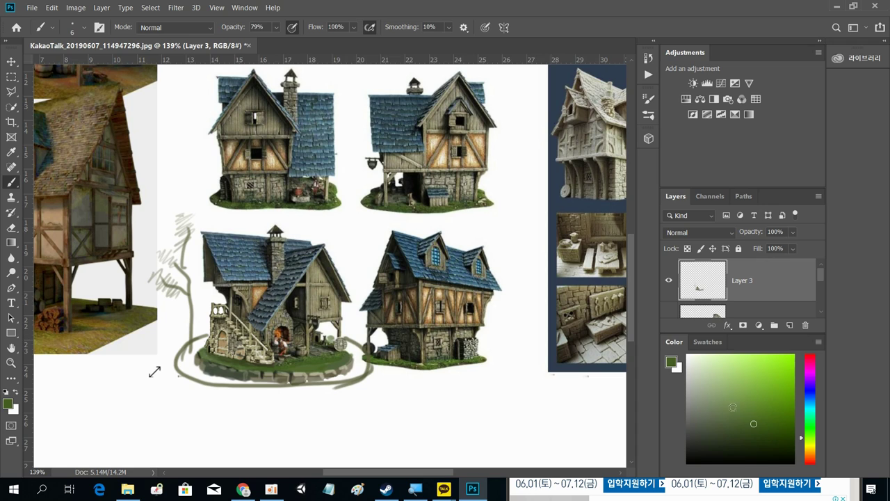
{"action": "left_click", "coordinate": [776, 375]}
{"action": "key", "text": "0"}
{"action": "key", "text": "bracketright"}
{"action": "key", "text": "bracketright"}
{"action": "key", "text": "bracketright"}
{"action": "key", "text": "bracketright"}
{"action": "key", "text": "bracketright"}
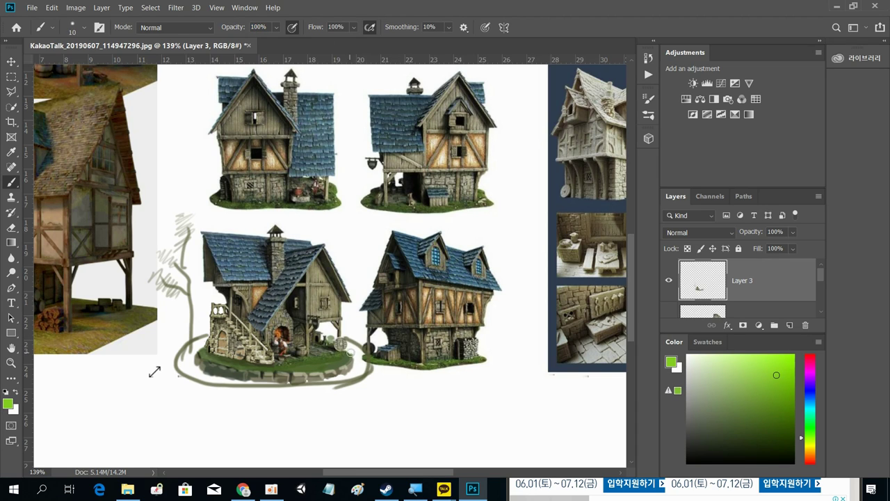
{"action": "mouse_move", "coordinate": [351, 348]}
{"action": "left_mouse_down"}
{"action": "mouse_move", "coordinate": [350, 370]}
{"action": "mouse_move", "coordinate": [342, 358]}
{"action": "mouse_move", "coordinate": [357, 356]}
{"action": "mouse_move", "coordinate": [306, 368]}
{"action": "mouse_move", "coordinate": [366, 365]}
{"action": "mouse_move", "coordinate": [285, 369]}
{"action": "mouse_move", "coordinate": [319, 361]}
{"action": "mouse_move", "coordinate": [345, 382]}
{"action": "mouse_move", "coordinate": [259, 377]}
{"action": "mouse_move", "coordinate": [332, 374]}
{"action": "mouse_move", "coordinate": [315, 380]}
{"action": "mouse_move", "coordinate": [240, 362]}
{"action": "mouse_move", "coordinate": [216, 365]}
{"action": "mouse_move", "coordinate": [275, 374]}
{"action": "mouse_move", "coordinate": [199, 375]}
{"action": "mouse_move", "coordinate": [193, 354]}
{"action": "mouse_move", "coordinate": [201, 343]}
{"action": "mouse_move", "coordinate": [189, 376]}
{"action": "mouse_move", "coordinate": [185, 358]}
{"action": "mouse_move", "coordinate": [288, 372]}
{"action": "mouse_move", "coordinate": [229, 378]}
{"action": "mouse_move", "coordinate": [242, 382]}
{"action": "mouse_move", "coordinate": [212, 377]}
{"action": "mouse_move", "coordinate": [309, 384]}
{"action": "mouse_move", "coordinate": [216, 386]}
{"action": "mouse_move", "coordinate": [320, 384]}
{"action": "left_mouse_up"}
Blend mid and darker sampled greens over the front of the grass base with a soft 30 px brush.
{"action": "left_click", "coordinate": [757, 385]}
{"action": "right_click", "coordinate": [240, 388], "text": "alt+shift"}
{"action": "left_click", "coordinate": [287, 372], "text": "alt"}
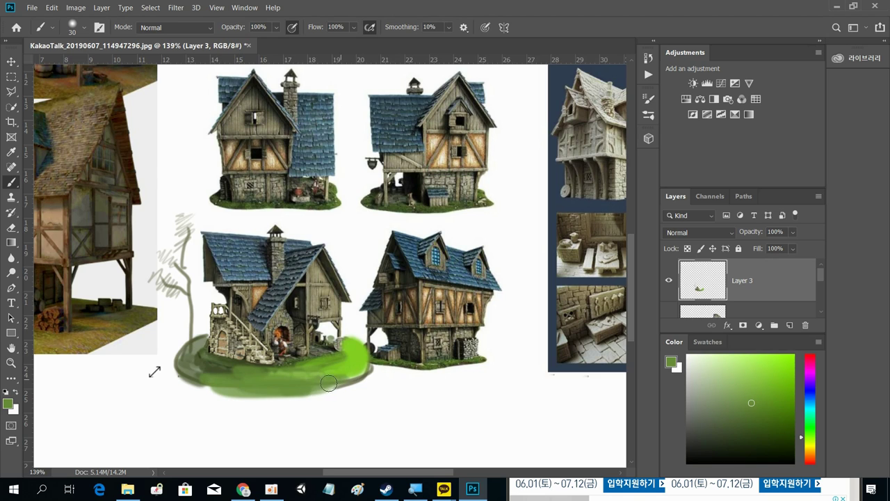
{"action": "left_click", "coordinate": [348, 390], "text": "alt"}
{"action": "key", "text": "e"}
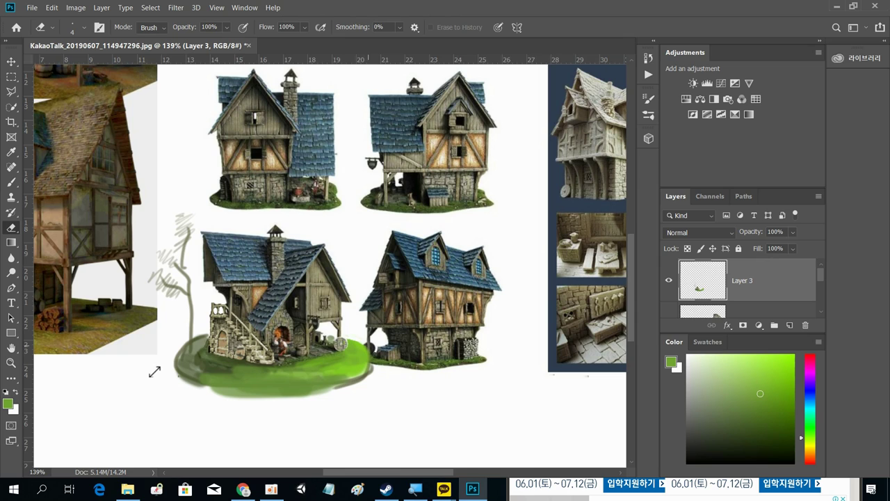
{"action": "key", "text": "b"}
{"action": "left_click", "coordinate": [301, 375], "text": "alt"}
{"action": "mouse_move", "coordinate": [305, 374]}
{"action": "left_mouse_down"}
{"action": "mouse_move", "coordinate": [351, 375]}
{"action": "mouse_move", "coordinate": [308, 386]}
{"action": "left_mouse_up"}
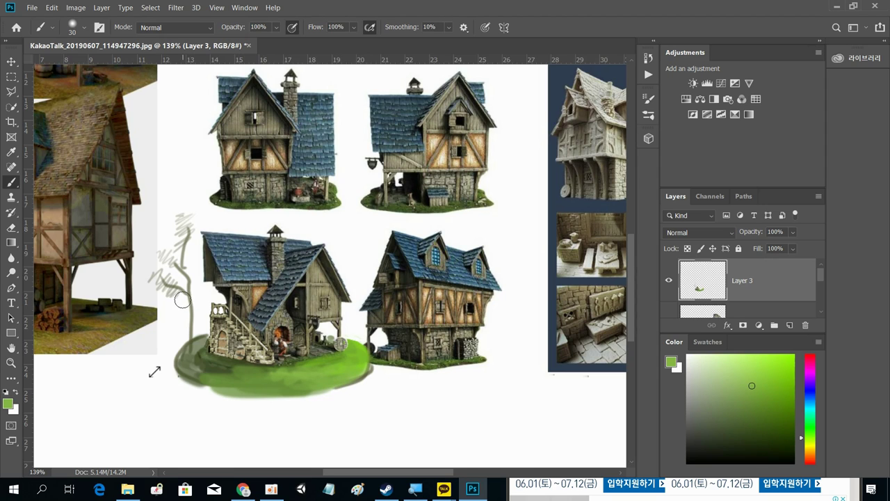
Paint the sketched tree's trunk and branches with a 10 px brush in a light tan sampled from the neighbouring house's wall.
{"action": "key", "text": "bracketleft"}
{"action": "key", "text": "bracketleft"}
{"action": "left_click_drag", "start_coordinate": [191, 296], "coordinate": [191, 313]}
{"action": "left_click", "coordinate": [425, 306], "text": "alt"}
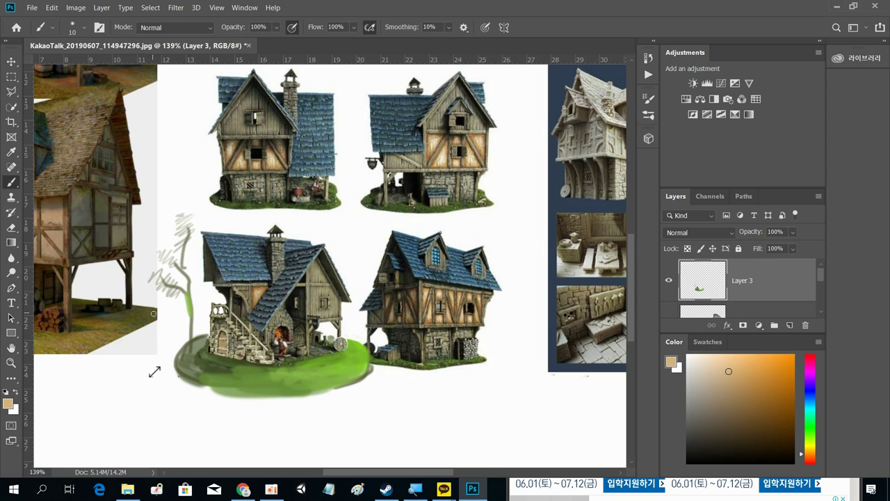
{"action": "mouse_move", "coordinate": [189, 299]}
{"action": "left_mouse_down"}
{"action": "mouse_move", "coordinate": [190, 352]}
{"action": "mouse_move", "coordinate": [191, 322]}
{"action": "left_mouse_up"}
{"action": "left_click_drag", "start_coordinate": [172, 239], "coordinate": [187, 284]}
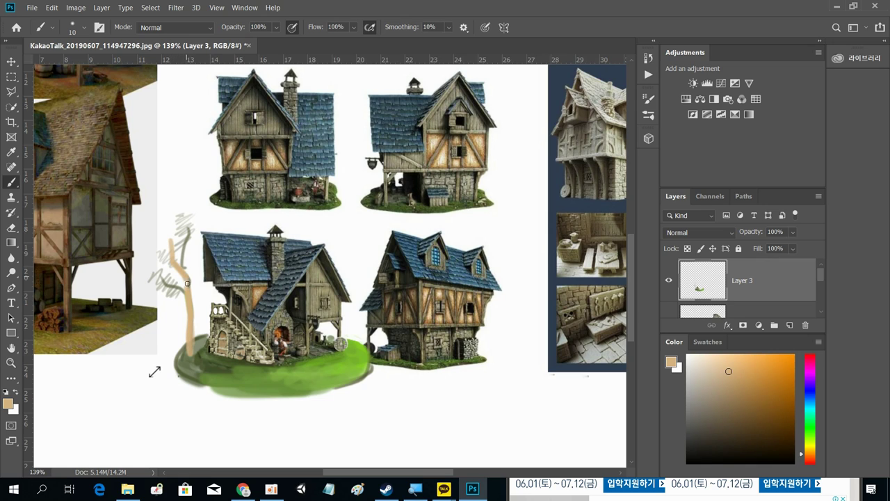
{"action": "left_click_drag", "start_coordinate": [188, 223], "coordinate": [189, 246]}
{"action": "left_click_drag", "start_coordinate": [149, 272], "coordinate": [185, 297]}
Shade the tree's trunk and branches with dark brown sampled from the neighbouring house's timber.
{"action": "left_click", "coordinate": [409, 320], "text": "alt"}
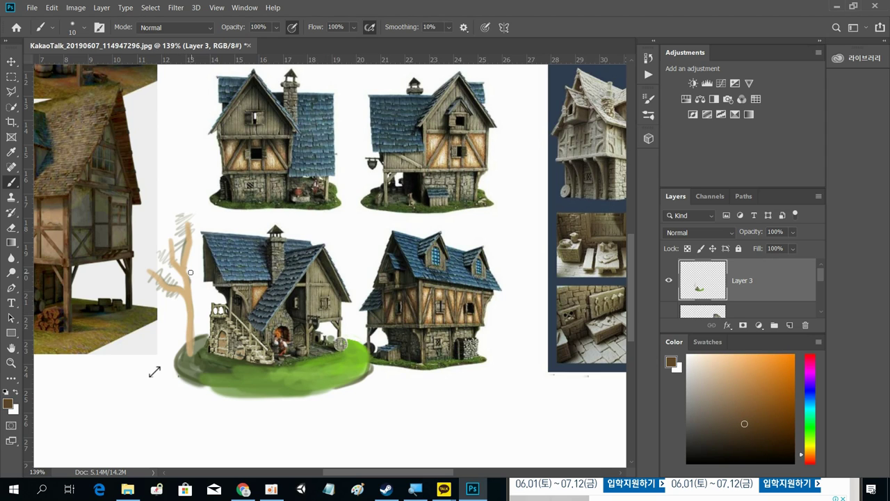
{"action": "mouse_move", "coordinate": [146, 268]}
{"action": "left_mouse_down"}
{"action": "mouse_move", "coordinate": [182, 293]}
{"action": "mouse_move", "coordinate": [192, 331]}
{"action": "mouse_move", "coordinate": [185, 354]}
{"action": "mouse_move", "coordinate": [187, 324]}
{"action": "mouse_move", "coordinate": [187, 355]}
{"action": "mouse_move", "coordinate": [189, 342]}
{"action": "left_mouse_up"}
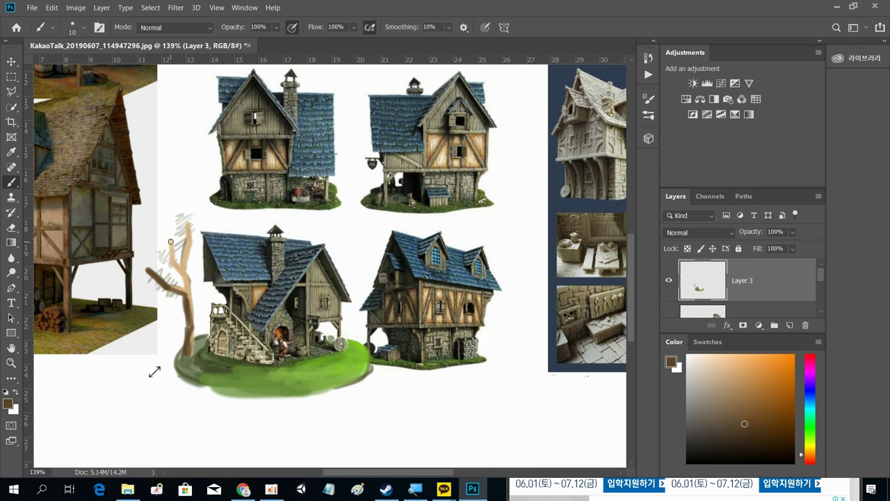
{"action": "left_click_drag", "start_coordinate": [170, 237], "coordinate": [186, 287]}
{"action": "mouse_move", "coordinate": [187, 253]}
{"action": "left_mouse_down"}
{"action": "mouse_move", "coordinate": [184, 266]}
{"action": "mouse_move", "coordinate": [186, 220]}
{"action": "mouse_move", "coordinate": [188, 227]}
{"action": "mouse_move", "coordinate": [203, 223]}
{"action": "left_mouse_up"}
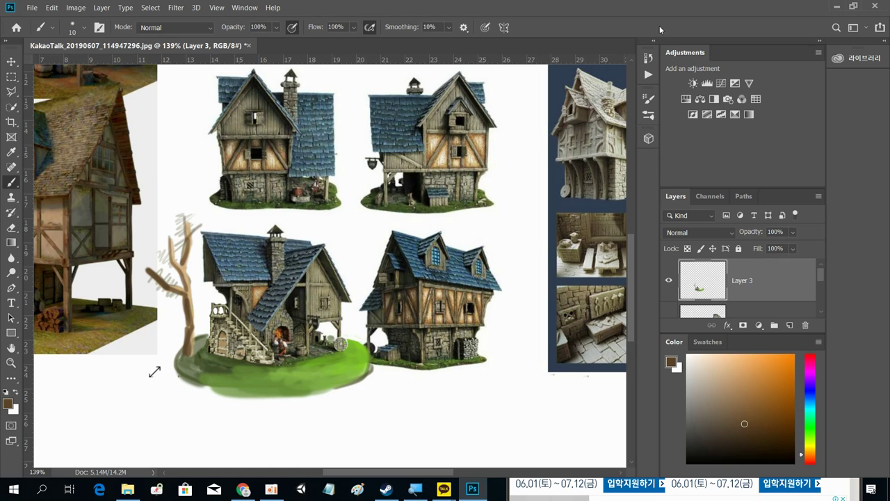
Add thin pale beige highlights to the tree's lower branch with a 3 px brush, and choose a mid-tan paint colour.
{"action": "left_click", "coordinate": [426, 293], "text": "alt"}
{"action": "key", "text": "bracketleft"}
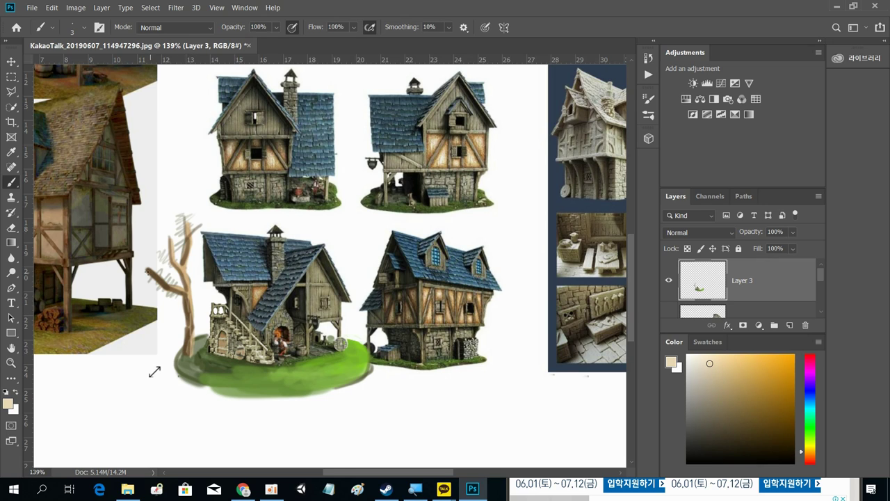
{"action": "left_click_drag", "start_coordinate": [152, 273], "coordinate": [169, 282]}
{"action": "key", "text": "e"}
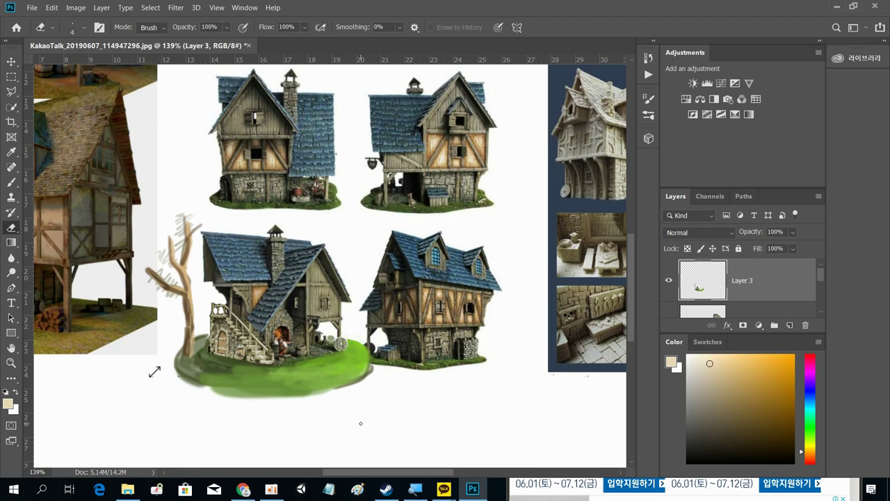
{"action": "left_click", "coordinate": [727, 400]}
{"action": "key", "text": "b"}
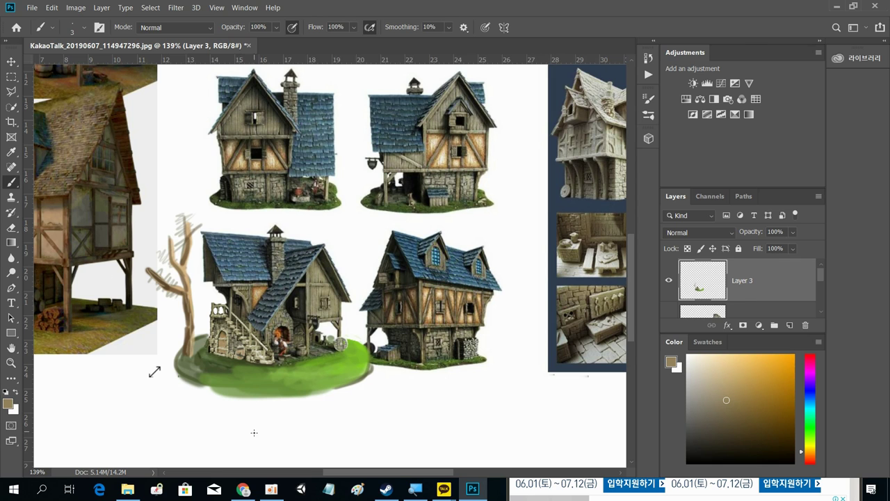
Switch to Chrome and search Google Images for "3d tree".
{"action": "left_click", "coordinate": [243, 489]}
{"action": "left_click", "coordinate": [267, 31]}
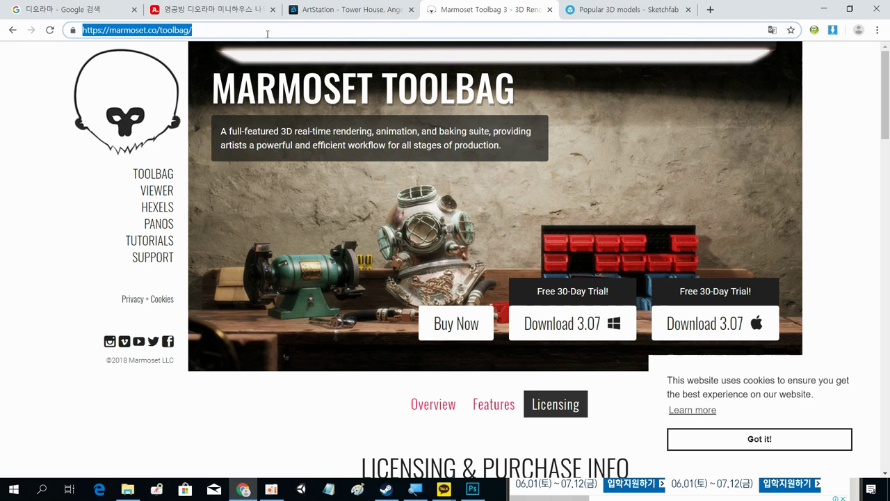
{"action": "type", "text": "3d"}
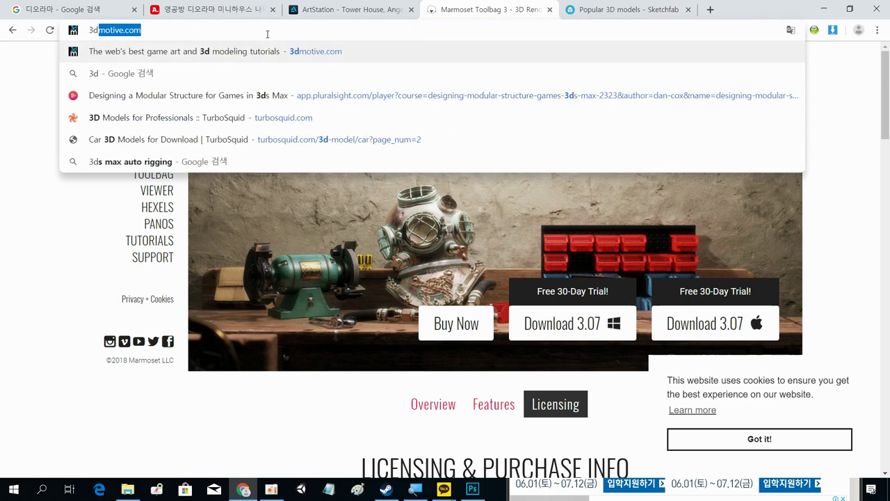
{"action": "type", "text": " tree"}
{"action": "key", "text": "Return"}
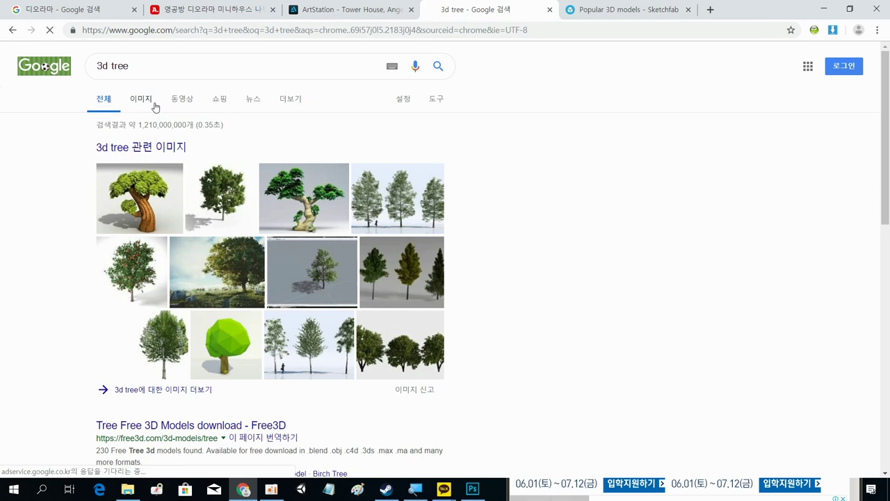
{"action": "left_click", "coordinate": [147, 103]}
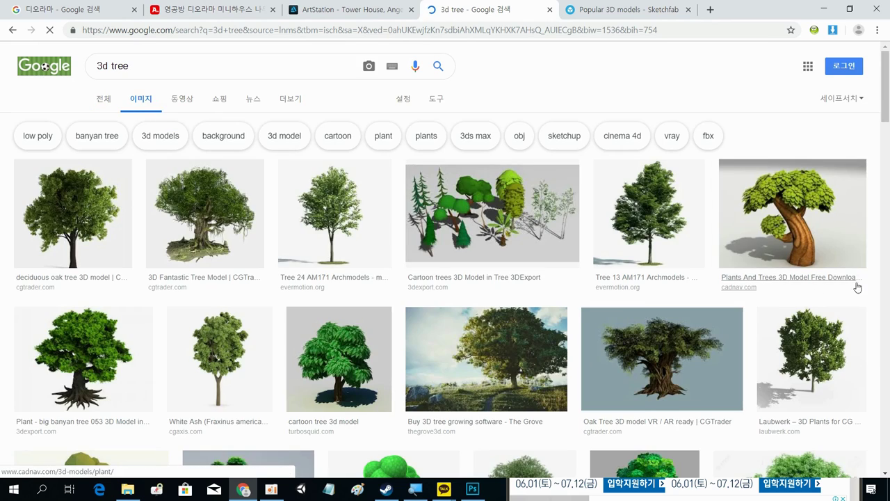
Examine the 3D tree image results and compare cartoon-style trees that could suit the house scene.
{"action": "scroll", "coordinate": [726, 368], "scroll_direction": "down", "scroll_amount": 5}
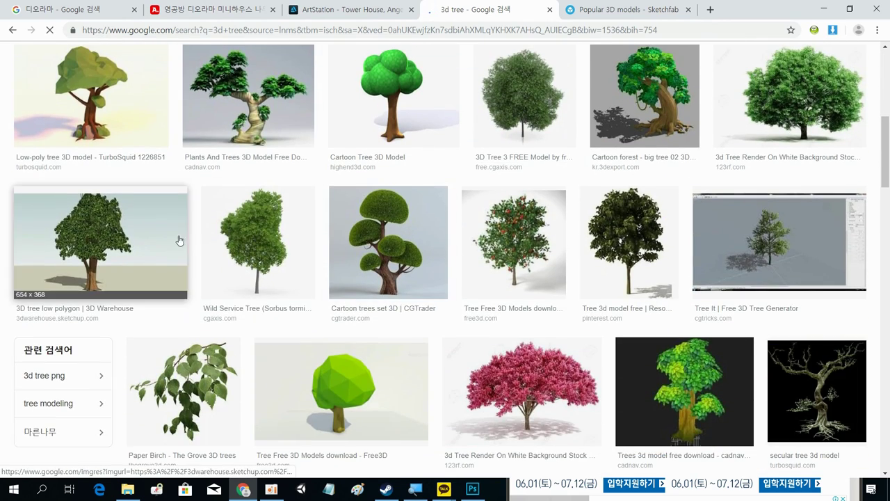
{"action": "key", "text": "alt+Tab"}
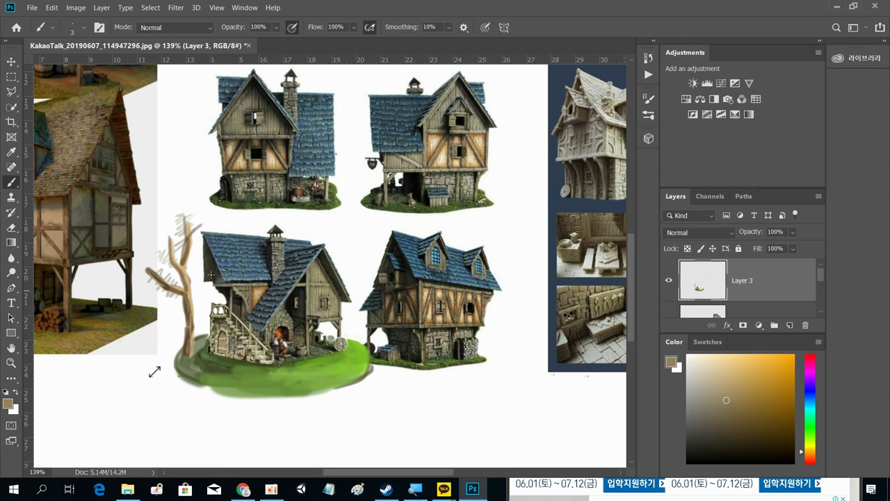
{"action": "key", "text": "alt+Tab"}
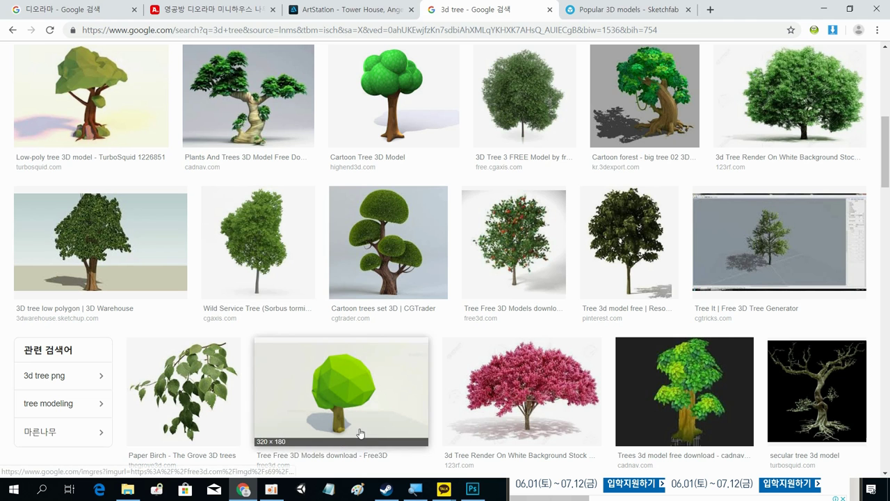
{"action": "left_click", "coordinate": [357, 400]}
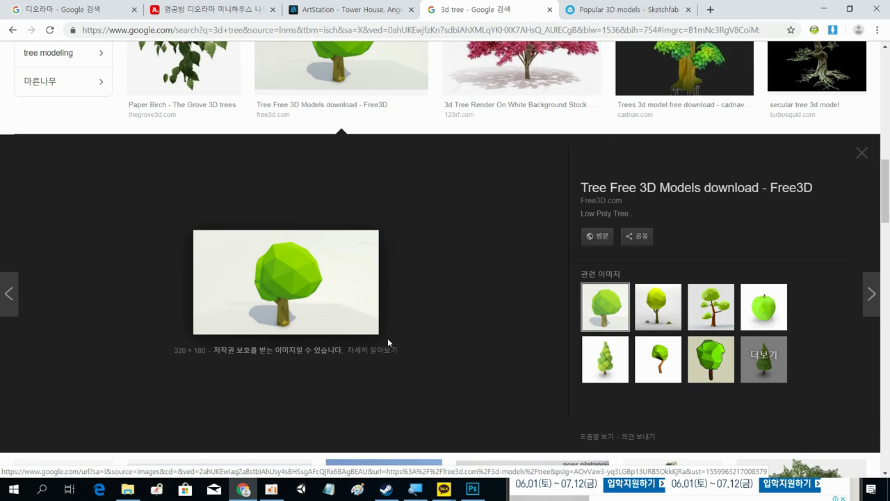
{"action": "scroll", "coordinate": [417, 337], "scroll_direction": "up", "scroll_amount": 3}
{"action": "left_click", "coordinate": [682, 216]}
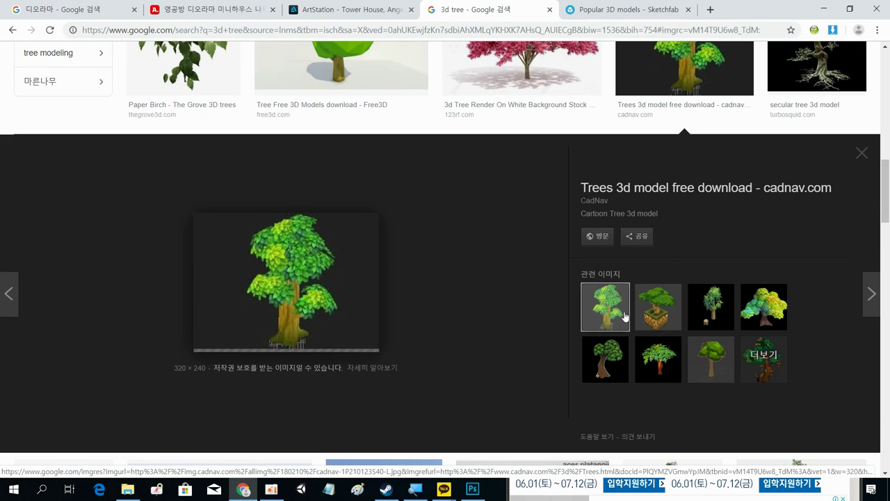
{"action": "left_click", "coordinate": [654, 363]}
{"action": "scroll", "coordinate": [654, 364], "scroll_direction": "down", "scroll_amount": 4}
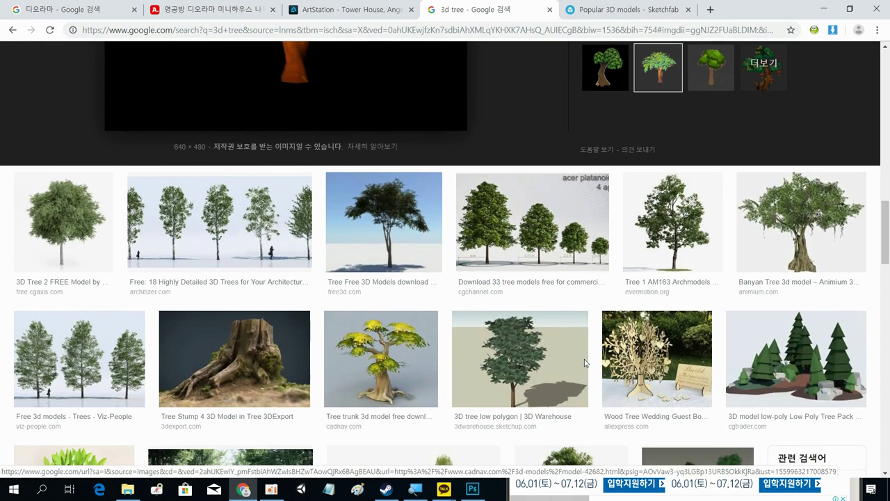
{"action": "scroll", "coordinate": [649, 294], "scroll_direction": "down", "scroll_amount": 3}
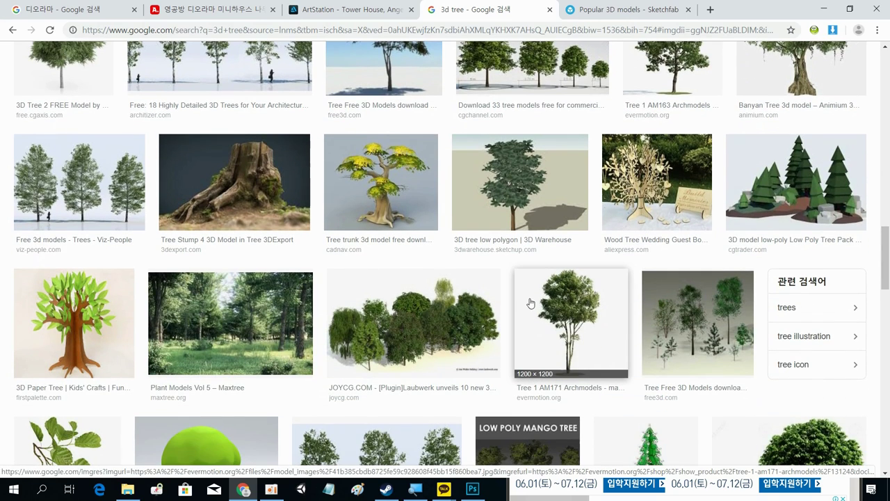
{"action": "scroll", "coordinate": [571, 279], "scroll_direction": "down", "scroll_amount": 4}
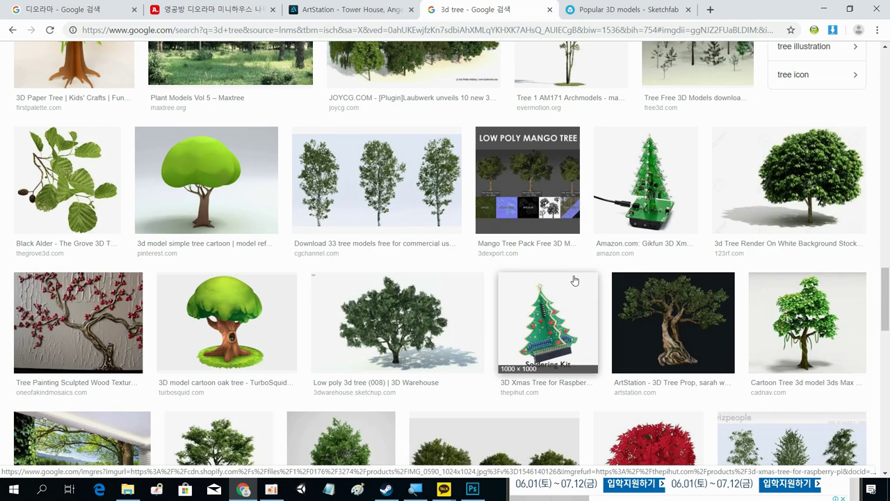
Open the large preview of the CadNav cartoon tree with hanging vines and paste its screen capture into the Photoshop document.
{"action": "left_click", "coordinate": [793, 318]}
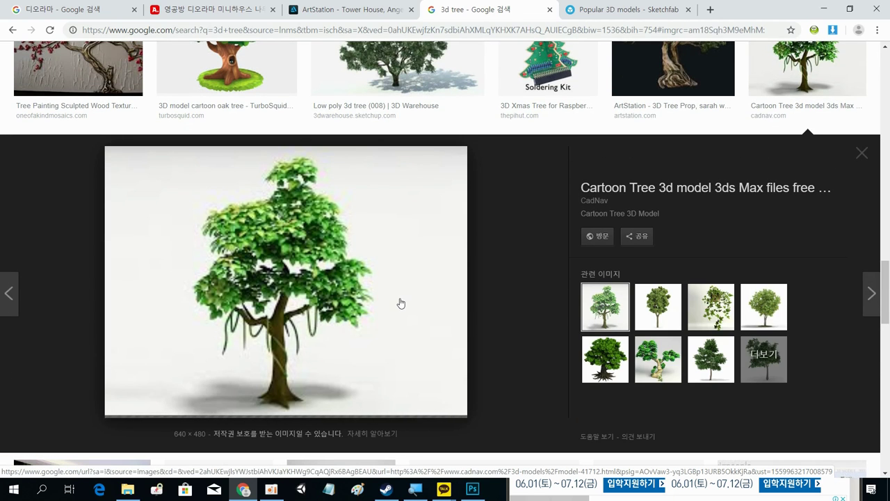
{"action": "key", "text": "alt+Tab"}
{"action": "key", "text": "ctrl+v"}
{"action": "key", "text": "v"}
{"action": "mouse_move", "coordinate": [211, 299]}
{"action": "left_mouse_down"}
{"action": "mouse_move", "coordinate": [392, 243]}
{"action": "mouse_move", "coordinate": [497, 248]}
{"action": "mouse_move", "coordinate": [184, 361]}
{"action": "mouse_move", "coordinate": [41, 346]}
{"action": "left_mouse_up"}
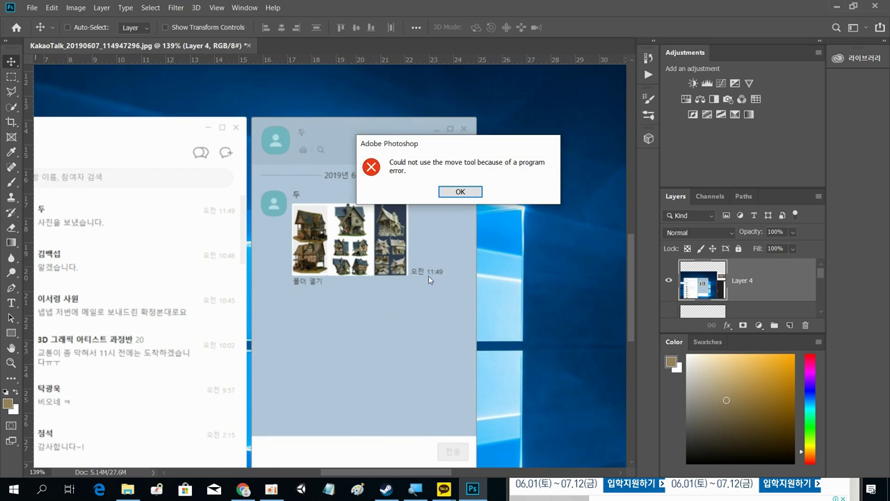
{"action": "left_click", "coordinate": [460, 191]}
{"action": "left_click_drag", "start_coordinate": [406, 241], "coordinate": [356, 216]}
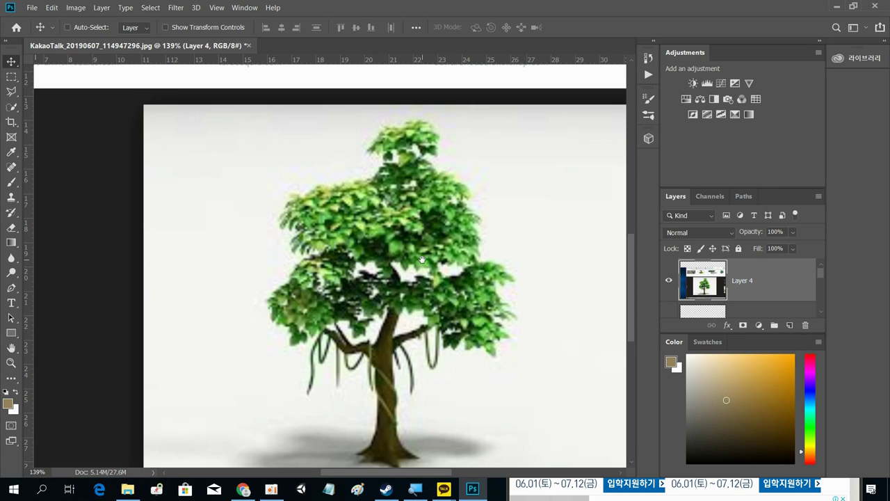
{"action": "left_click_drag", "start_coordinate": [423, 260], "coordinate": [402, 234]}
Copy the tree onto its own layer using a loose lasso selection, and hide the pasted screen capture layer.
{"action": "key", "text": "l"}
{"action": "mouse_move", "coordinate": [367, 76]}
{"action": "left_mouse_down"}
{"action": "mouse_move", "coordinate": [271, 141]}
{"action": "mouse_move", "coordinate": [216, 203]}
{"action": "mouse_move", "coordinate": [212, 298]}
{"action": "mouse_move", "coordinate": [223, 366]}
{"action": "mouse_move", "coordinate": [277, 444]}
{"action": "mouse_move", "coordinate": [373, 455]}
{"action": "mouse_move", "coordinate": [401, 452]}
{"action": "mouse_move", "coordinate": [494, 408]}
{"action": "mouse_move", "coordinate": [553, 310]}
{"action": "mouse_move", "coordinate": [510, 171]}
{"action": "mouse_move", "coordinate": [464, 106]}
{"action": "mouse_move", "coordinate": [426, 85]}
{"action": "mouse_move", "coordinate": [365, 83]}
{"action": "left_mouse_up"}
{"action": "key", "text": "ctrl"}
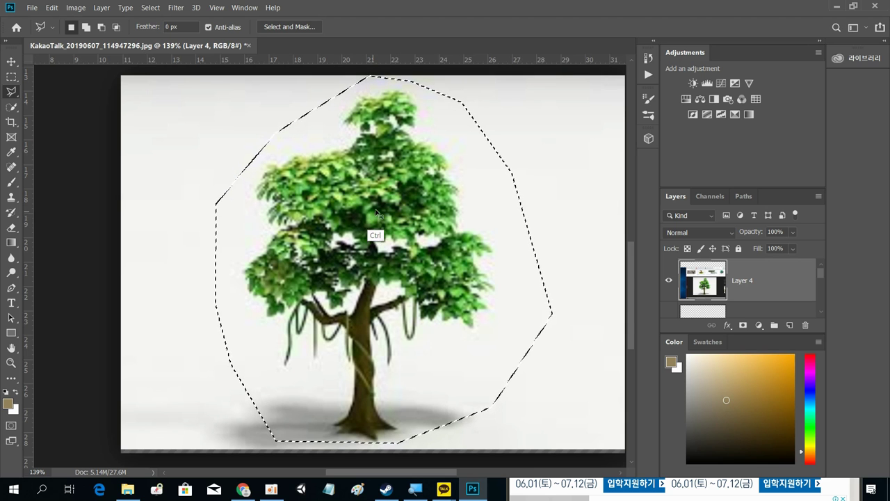
{"action": "mouse_move", "coordinate": [157, 45]}
{"action": "left_mouse_down"}
{"action": "mouse_move", "coordinate": [168, 44]}
{"action": "mouse_move", "coordinate": [152, 50]}
{"action": "left_mouse_up"}
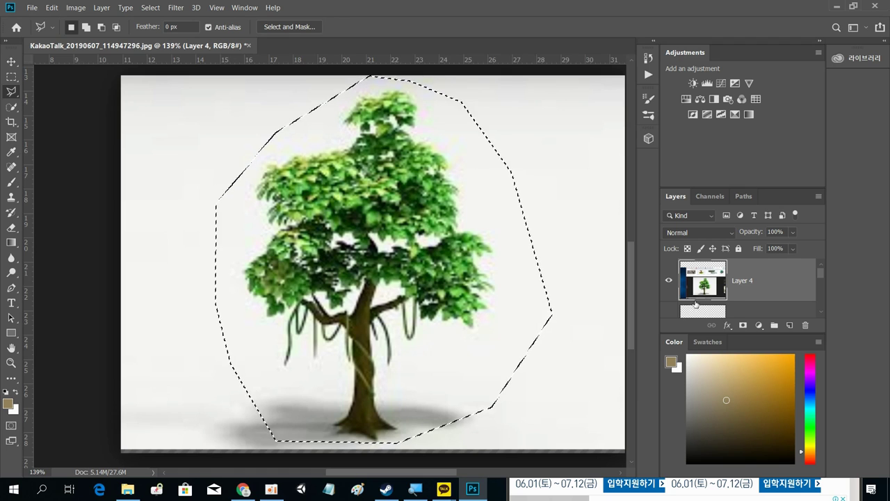
{"action": "key", "text": "ctrl+j"}
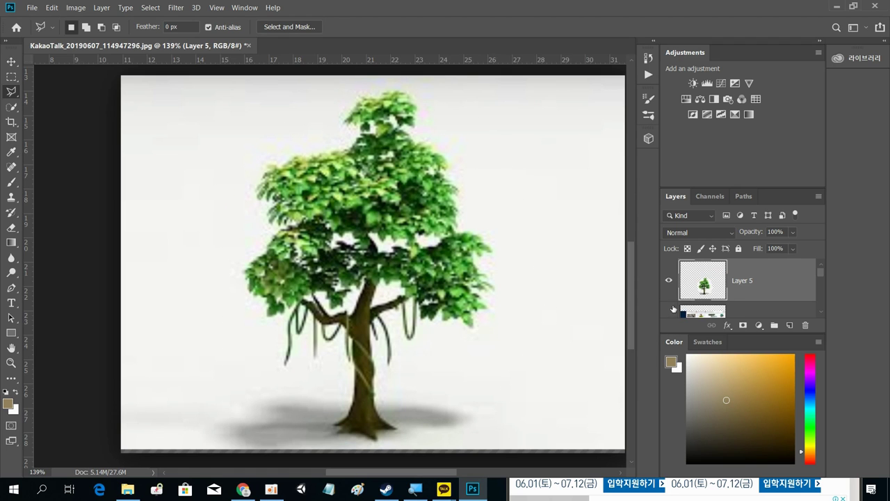
{"action": "left_click", "coordinate": [672, 315]}
{"action": "left_click_drag", "start_coordinate": [820, 272], "coordinate": [815, 280]}
Scale the tree to about 25% width and 32% height and place it on the grass base beside the house's staircase.
{"action": "key", "text": "v"}
{"action": "left_click_drag", "start_coordinate": [349, 292], "coordinate": [175, 198]}
{"action": "key", "text": "ctrl+t"}
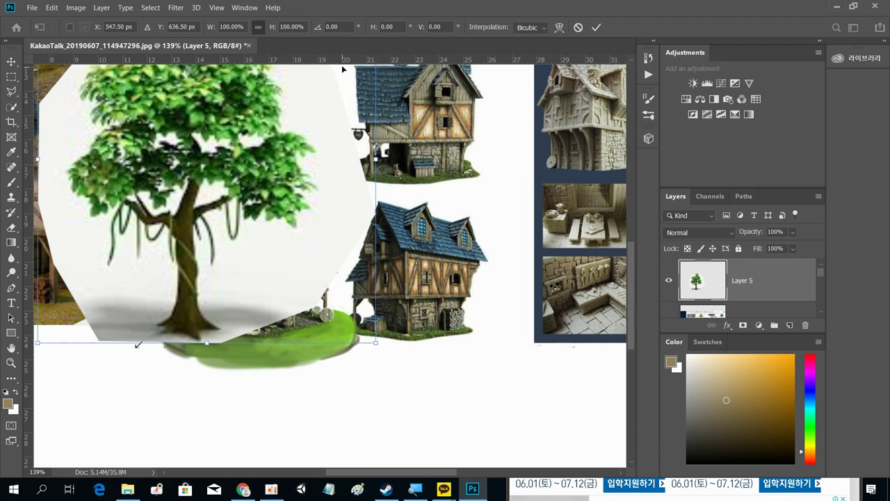
{"action": "left_click_drag", "start_coordinate": [376, 341], "coordinate": [186, 137]}
{"action": "left_click_drag", "start_coordinate": [130, 101], "coordinate": [206, 293]}
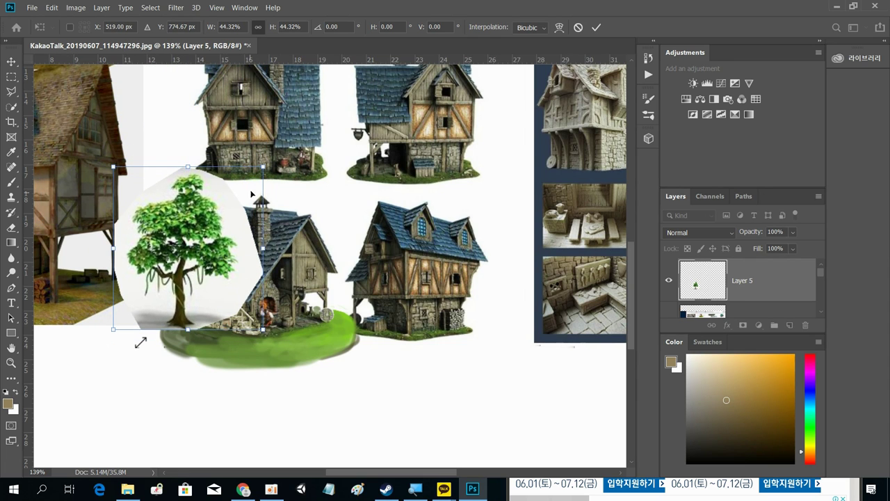
{"action": "left_click_drag", "start_coordinate": [262, 167], "coordinate": [236, 197]}
{"action": "mouse_move", "coordinate": [237, 263]}
{"action": "left_mouse_down"}
{"action": "mouse_move", "coordinate": [244, 266]}
{"action": "mouse_move", "coordinate": [222, 270]}
{"action": "left_mouse_up"}
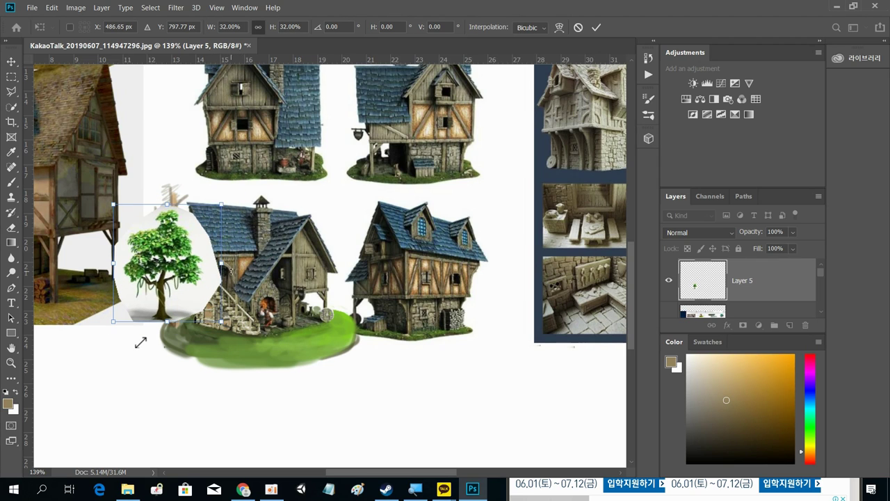
{"action": "left_click_drag", "start_coordinate": [113, 265], "coordinate": [137, 265]}
{"action": "left_click_drag", "start_coordinate": [175, 307], "coordinate": [180, 315]}
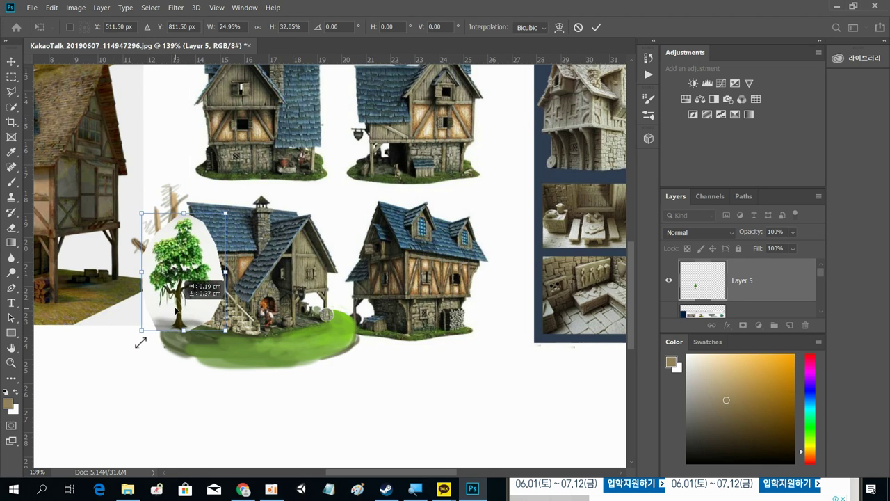
{"action": "left_click_drag", "start_coordinate": [138, 208], "coordinate": [139, 208]}
{"action": "key", "text": "Return"}
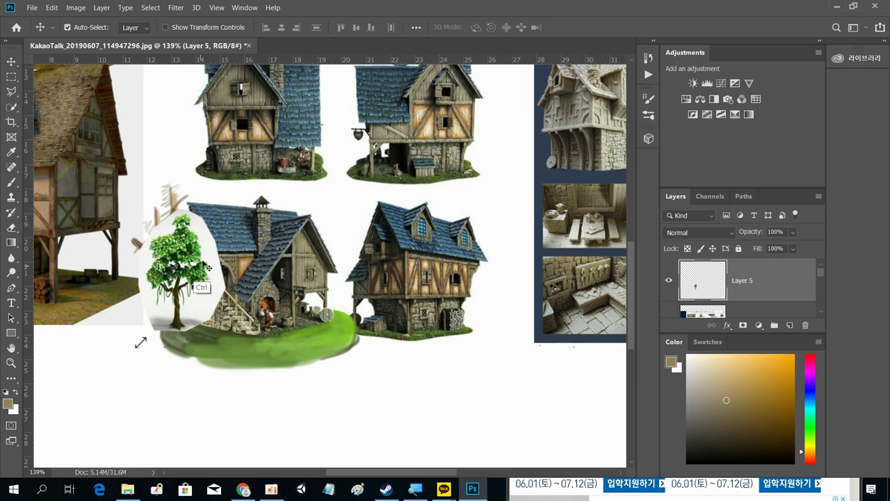
Rotate the tree about 8 degrees counterclockwise so it leans away from the house.
{"action": "key", "text": "ctrl+t"}
{"action": "left_click_drag", "start_coordinate": [141, 342], "coordinate": [137, 339]}
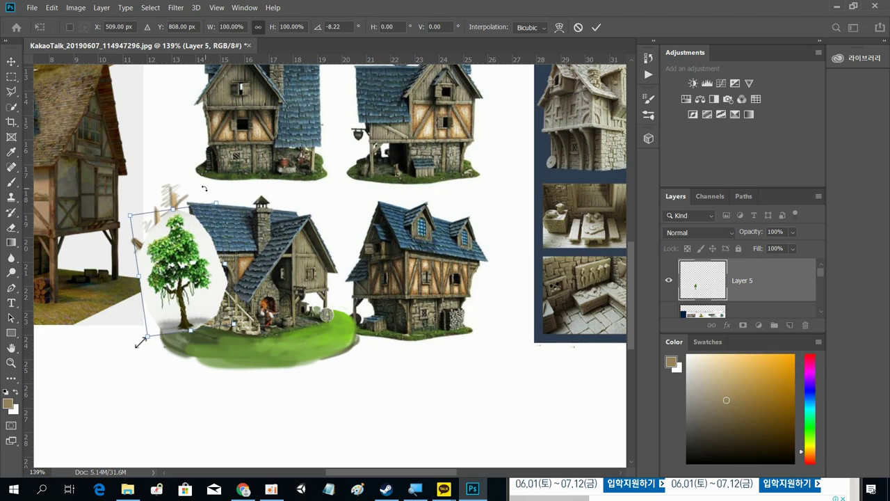
{"action": "key", "text": "Return"}
Erase the pale background on the tree's house-facing side to uncover the staircase and wall, enlarging the eraser to 30.
{"action": "key", "text": "e"}
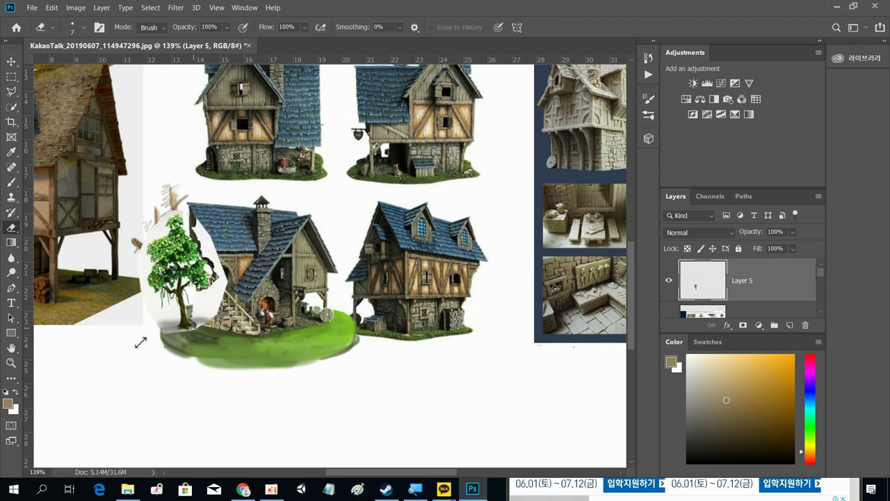
{"action": "left_click_drag", "start_coordinate": [194, 314], "coordinate": [221, 271]}
{"action": "key", "text": "bracketright"}
{"action": "key", "text": "bracketright"}
{"action": "key", "text": "bracketright"}
{"action": "mouse_move", "coordinate": [201, 222]}
{"action": "left_mouse_down"}
{"action": "mouse_move", "coordinate": [213, 249]}
{"action": "mouse_move", "coordinate": [201, 230]}
{"action": "mouse_move", "coordinate": [224, 280]}
{"action": "mouse_move", "coordinate": [206, 321]}
{"action": "left_mouse_up"}
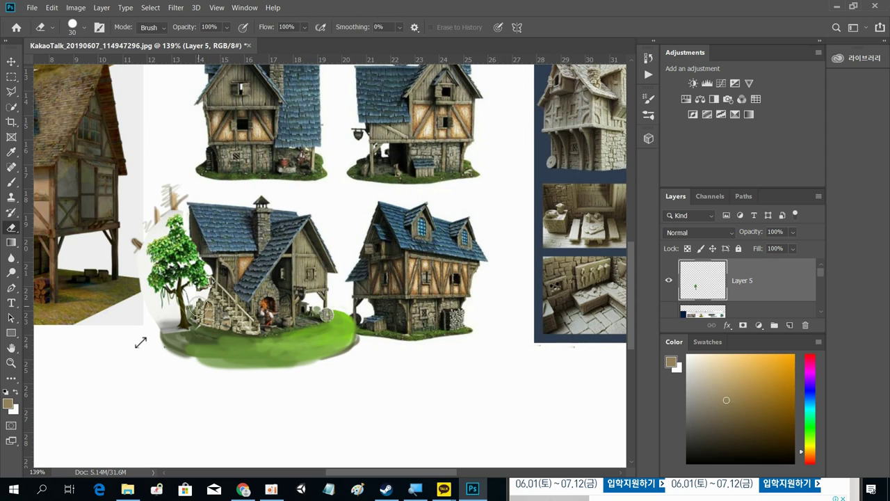
Erase the remaining pale background around the tree's outer side and trunk with a size 9 eraser, and nudge the tree away from the house.
{"action": "key", "text": "bracketleft"}
{"action": "key", "text": "bracketleft"}
{"action": "key", "text": "bracketleft"}
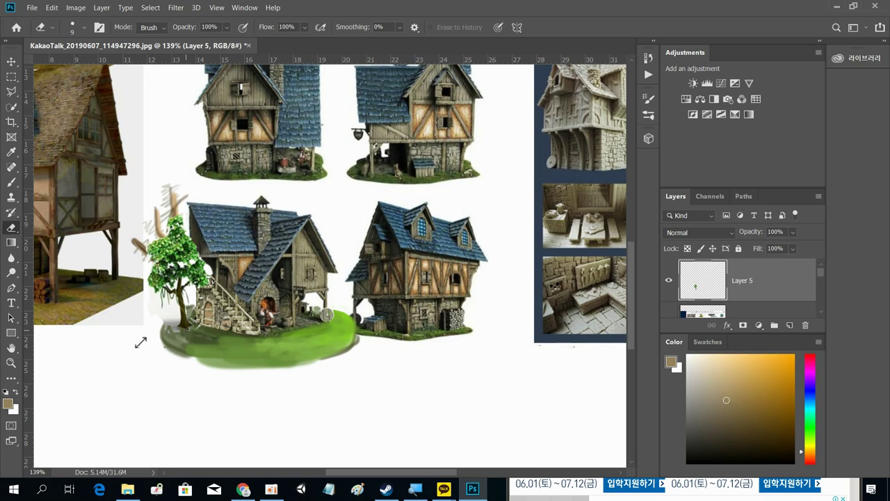
{"action": "mouse_move", "coordinate": [173, 300]}
{"action": "left_mouse_down"}
{"action": "mouse_move", "coordinate": [178, 322]}
{"action": "mouse_move", "coordinate": [170, 305]}
{"action": "mouse_move", "coordinate": [158, 331]}
{"action": "left_mouse_up"}
{"action": "key", "text": "v"}
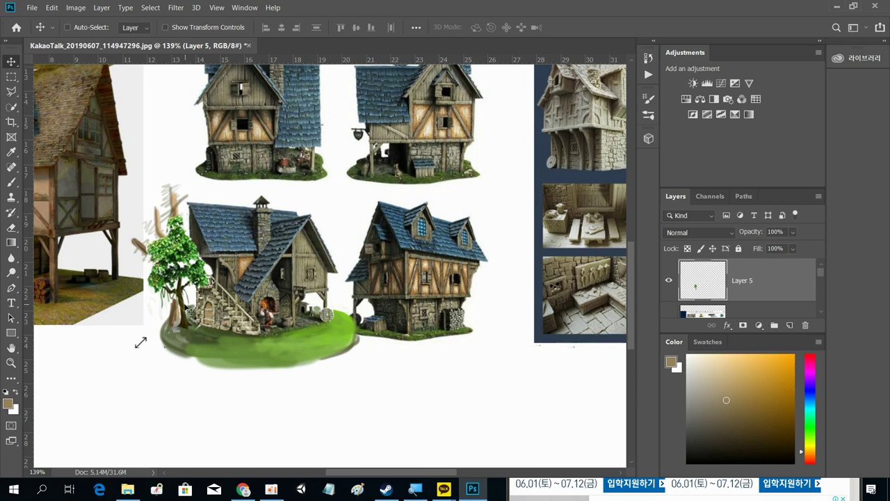
{"action": "mouse_move", "coordinate": [178, 298]}
{"action": "left_mouse_down"}
{"action": "mouse_move", "coordinate": [172, 287]}
{"action": "mouse_move", "coordinate": [172, 296]}
{"action": "left_mouse_up"}
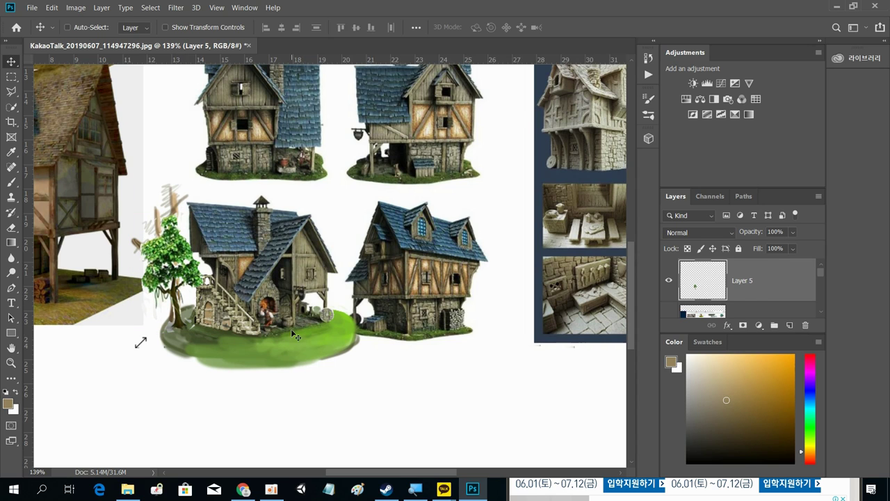
Mute the tree's bright green with a Hue/Saturation adjustment that strongly lowers its saturation.
{"action": "key", "text": "ctrl"}
{"action": "key", "text": "ctrl+u"}
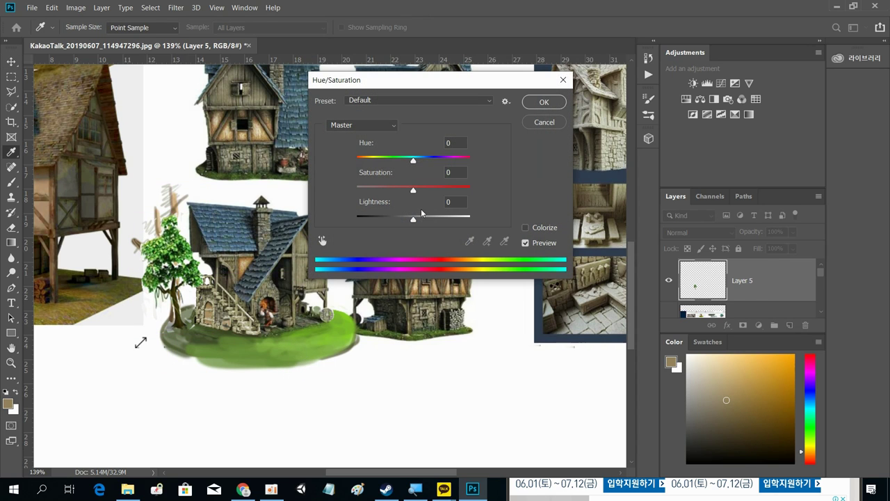
{"action": "left_click_drag", "start_coordinate": [413, 192], "coordinate": [380, 192]}
{"action": "left_click_drag", "start_coordinate": [413, 221], "coordinate": [412, 221]}
{"action": "mouse_move", "coordinate": [414, 160]}
{"action": "left_mouse_down"}
{"action": "mouse_move", "coordinate": [404, 162]}
{"action": "mouse_move", "coordinate": [414, 165]}
{"action": "left_mouse_up"}
{"action": "left_click_drag", "start_coordinate": [379, 192], "coordinate": [382, 191]}
{"action": "left_click", "coordinate": [544, 102]}
Sample a tan colour from the staircase stonework and paint a small barrel-shaped mark on the grass near the wheel.
{"action": "key", "text": "e"}
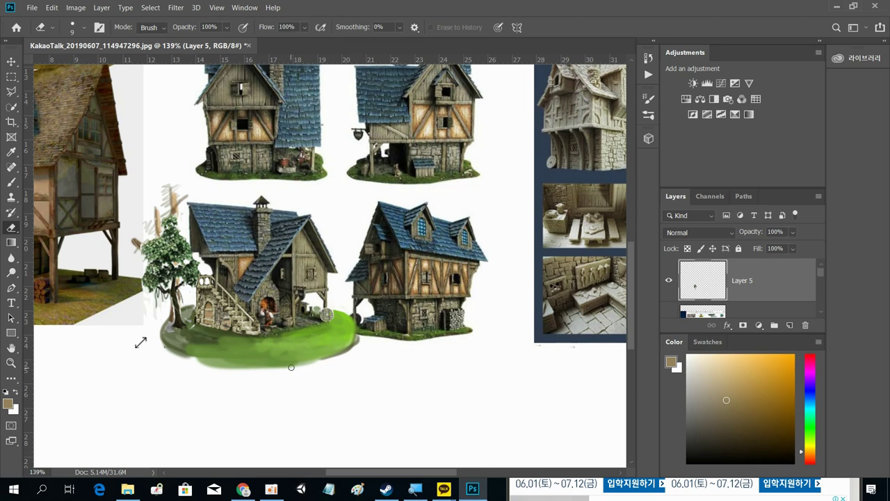
{"action": "key", "text": "b"}
{"action": "left_click", "coordinate": [205, 313], "text": "alt"}
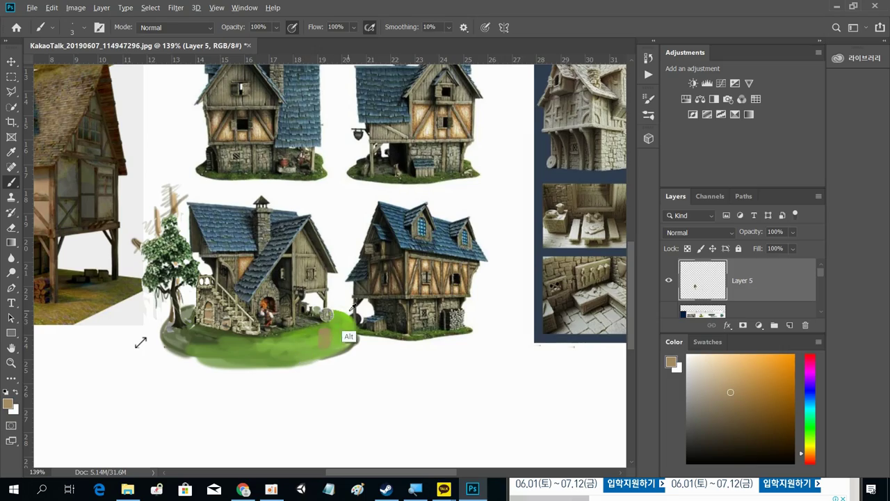
Switch to Chrome and search Google Images for "wood barrel".
{"action": "key", "text": "alt+Tab"}
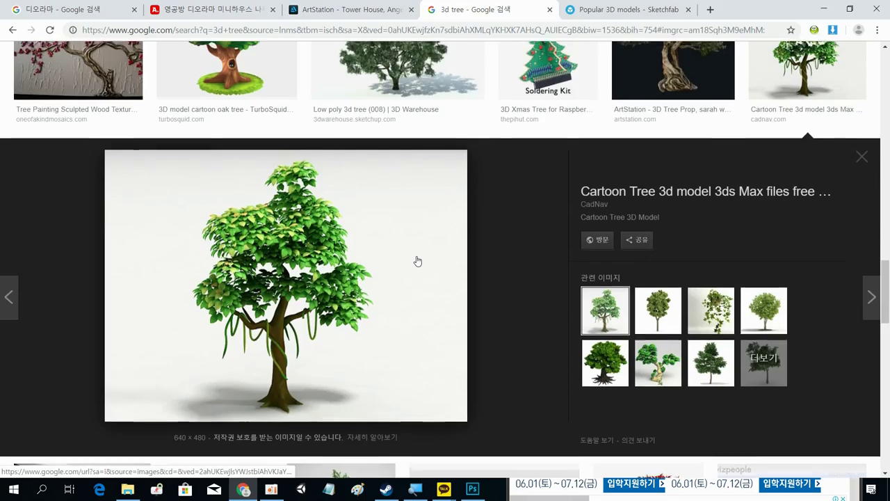
{"action": "scroll", "coordinate": [415, 259], "scroll_direction": "up", "scroll_amount": 8}
{"action": "scroll", "coordinate": [417, 261], "scroll_direction": "up", "scroll_amount": 10}
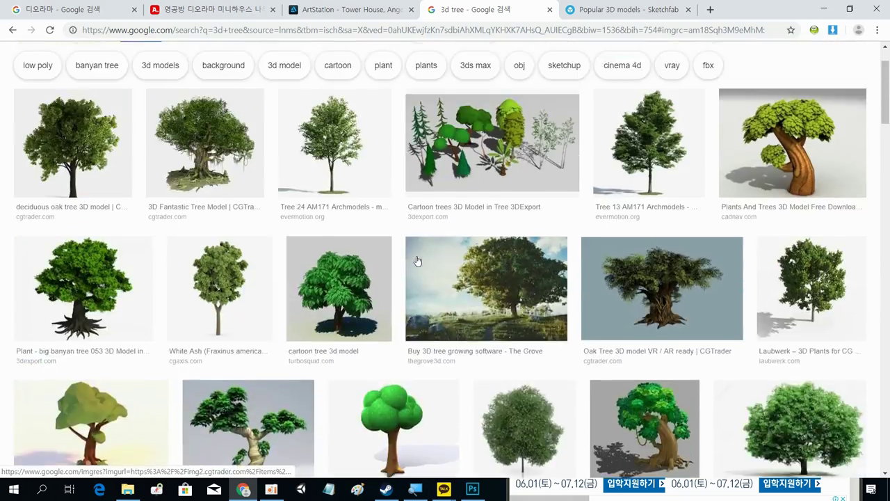
{"action": "triple_click", "coordinate": [113, 65]}
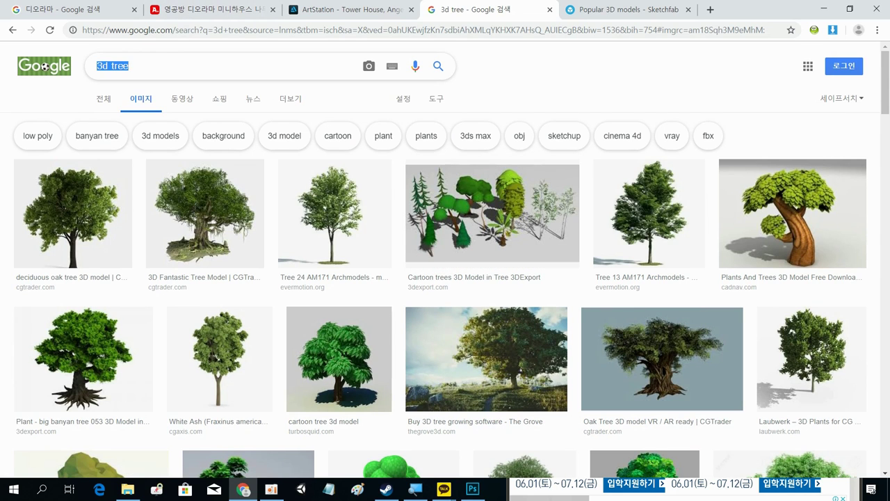
{"action": "type", "text": "wood barr"}
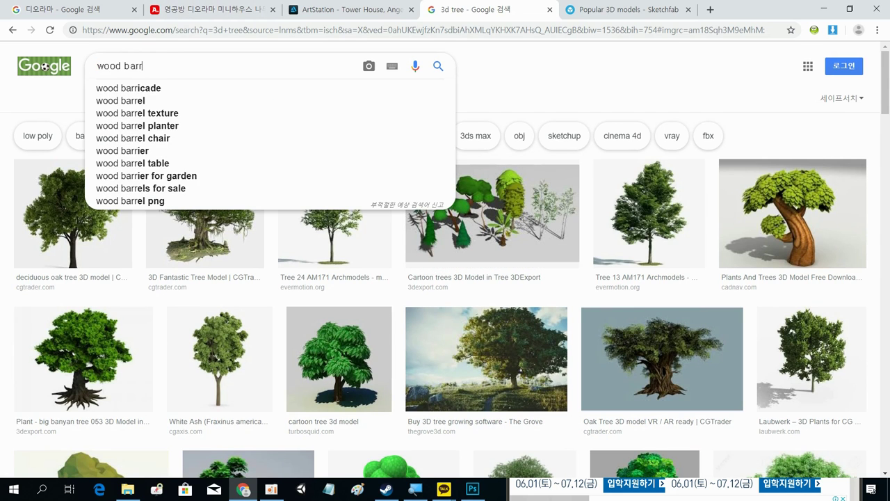
{"action": "type", "text": "el"}
{"action": "key", "text": "Return"}
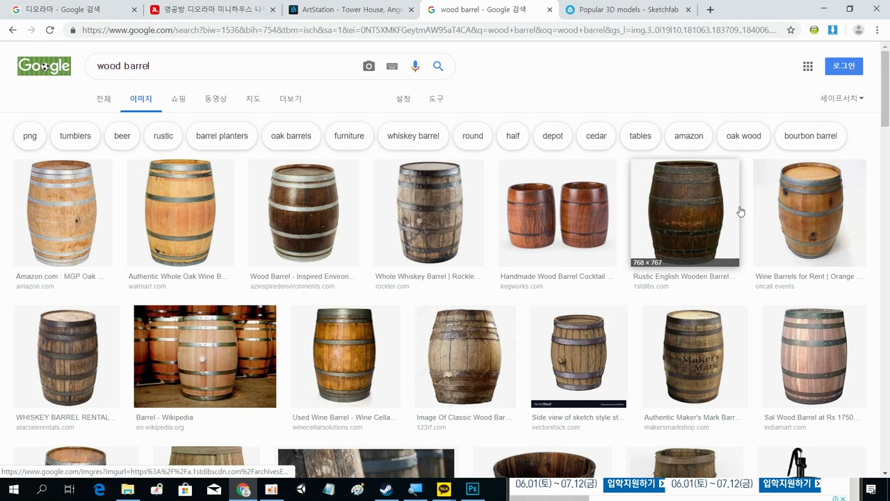
Open the large preview of the Used Wine Barrel from Wine Cellar Solutions and paste its screen capture into the Photoshop document.
{"action": "scroll", "coordinate": [734, 254], "scroll_direction": "down", "scroll_amount": 1}
{"action": "scroll", "coordinate": [724, 308], "scroll_direction": "up", "scroll_amount": 1}
{"action": "scroll", "coordinate": [724, 308], "scroll_direction": "down", "scroll_amount": 1}
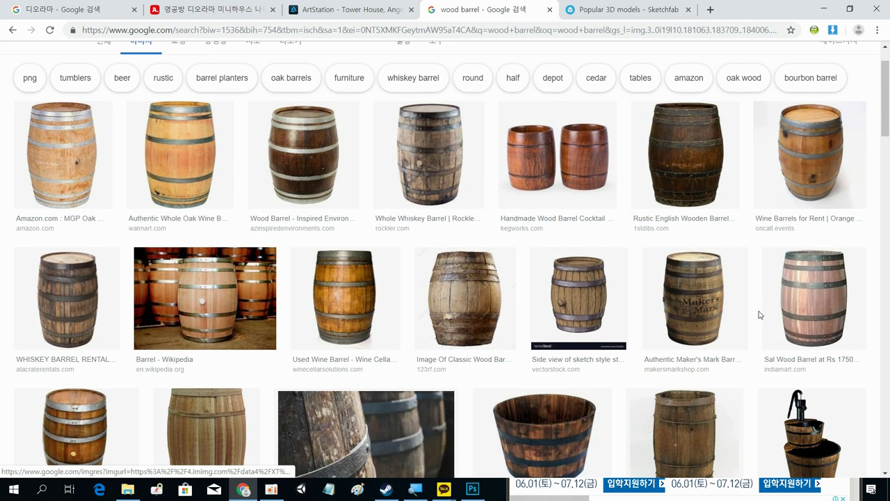
{"action": "scroll", "coordinate": [333, 222], "scroll_direction": "down", "scroll_amount": 2}
{"action": "left_click", "coordinate": [327, 210]}
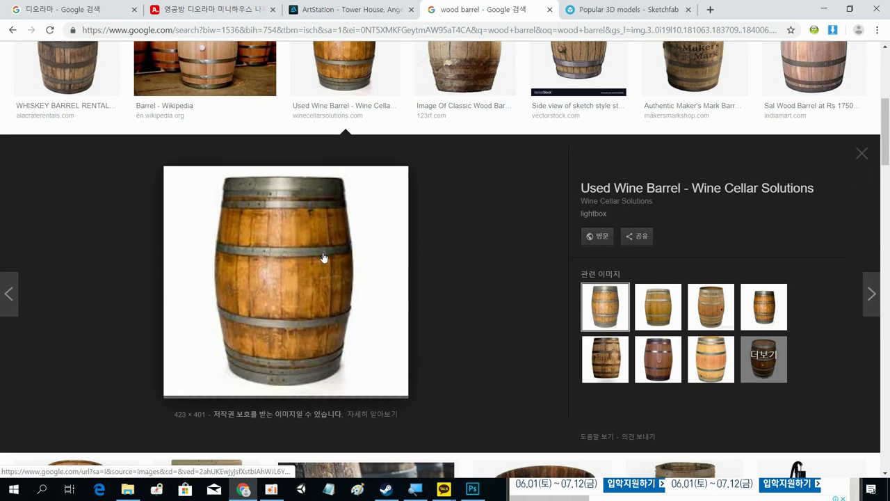
{"action": "key", "text": "alt+Tab"}
{"action": "key", "text": "ctrl+v"}
{"action": "key", "text": "ctrl+b"}
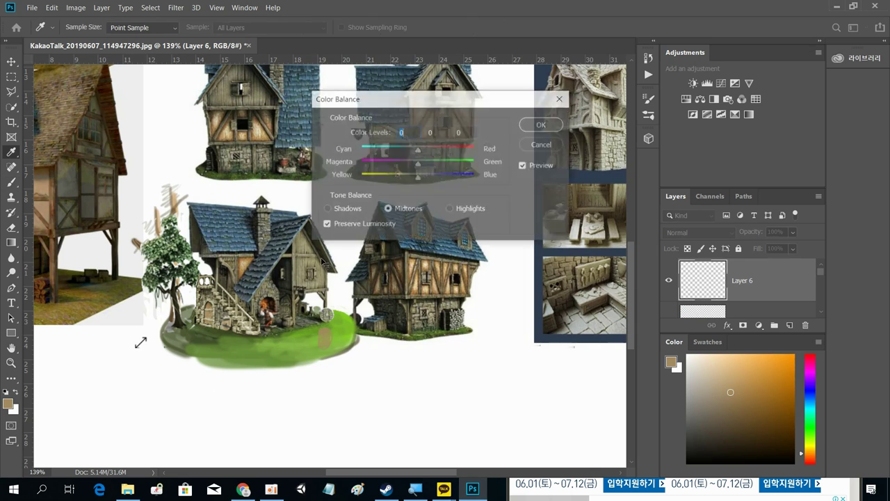
{"action": "key", "text": "Escape"}
Move the pasted screen capture until the whole barrel image lies within the canvas.
{"action": "key", "text": "v"}
{"action": "left_click_drag", "start_coordinate": [322, 262], "coordinate": [128, 294]}
{"action": "key", "text": "ctrl+z"}
{"action": "left_click_drag", "start_coordinate": [348, 285], "coordinate": [382, 296]}
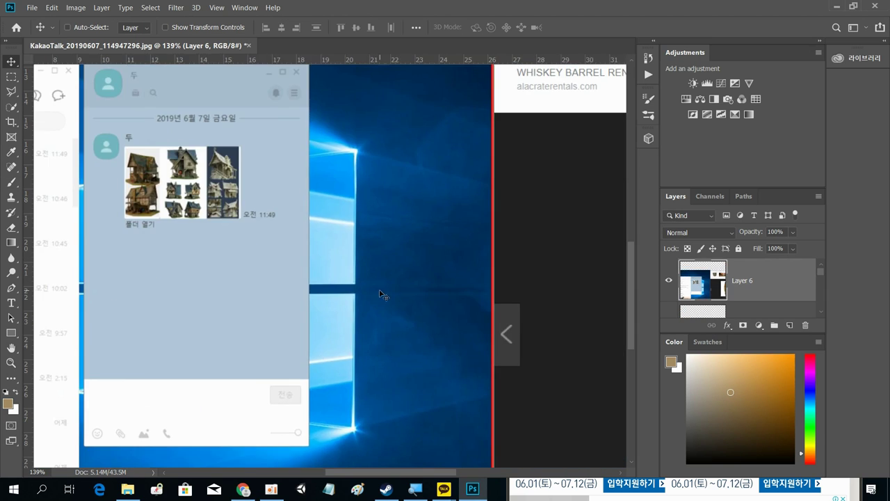
{"action": "left_click_drag", "start_coordinate": [278, 297], "coordinate": [104, 299]}
{"action": "left_click_drag", "start_coordinate": [481, 290], "coordinate": [303, 306]}
{"action": "left_click_drag", "start_coordinate": [400, 318], "coordinate": [332, 263]}
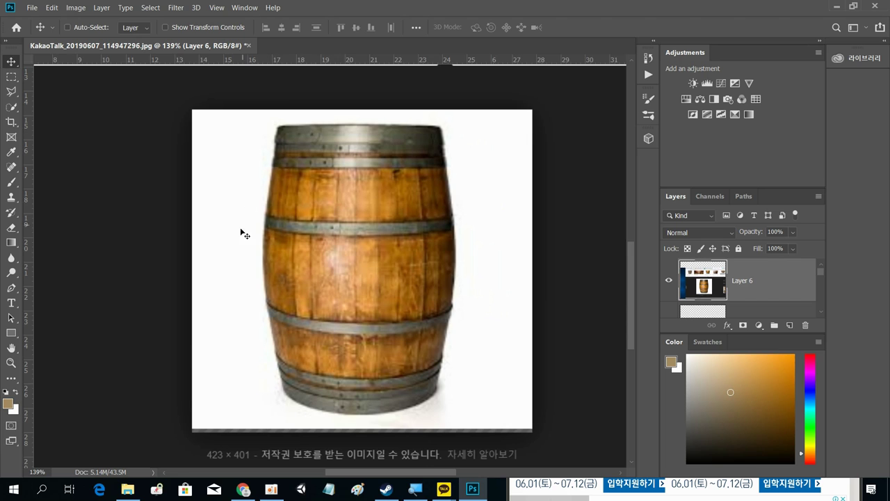
Select the white background around the barrel with the Quick Selection tool and invert the selection.
{"action": "left_click", "coordinate": [15, 97]}
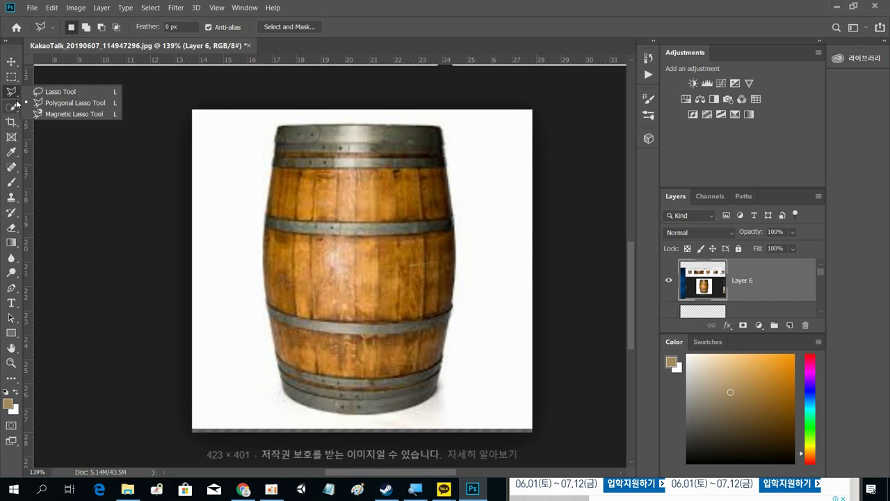
{"action": "left_click", "coordinate": [11, 107]}
{"action": "left_click_drag", "start_coordinate": [243, 164], "coordinate": [259, 165]}
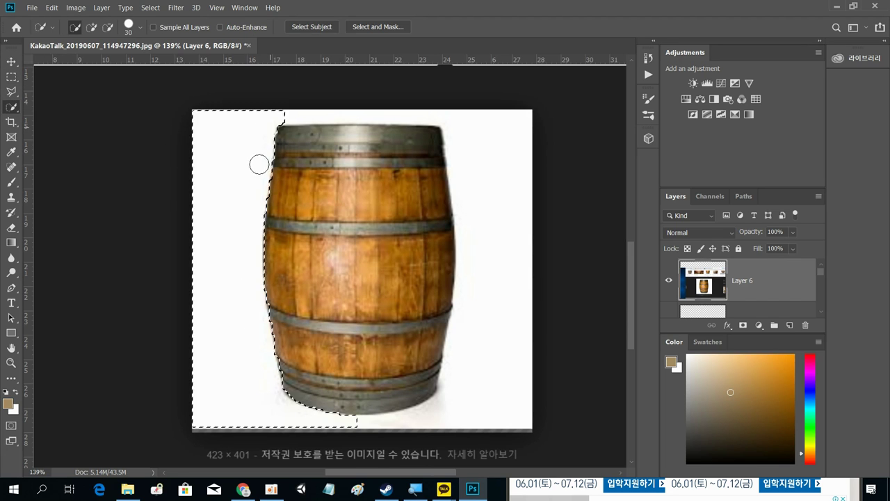
{"action": "left_click_drag", "start_coordinate": [487, 139], "coordinate": [470, 313]}
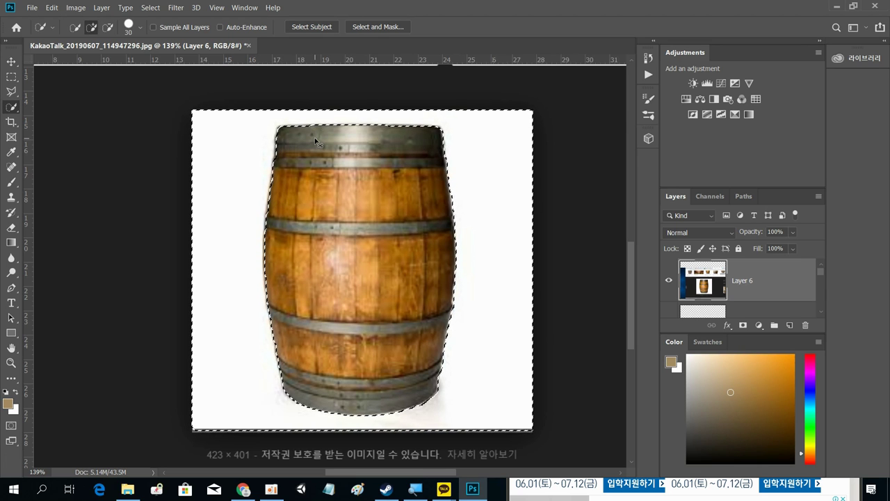
{"action": "key", "text": "ctrl+minus"}
{"action": "key", "text": "ctrl+minus"}
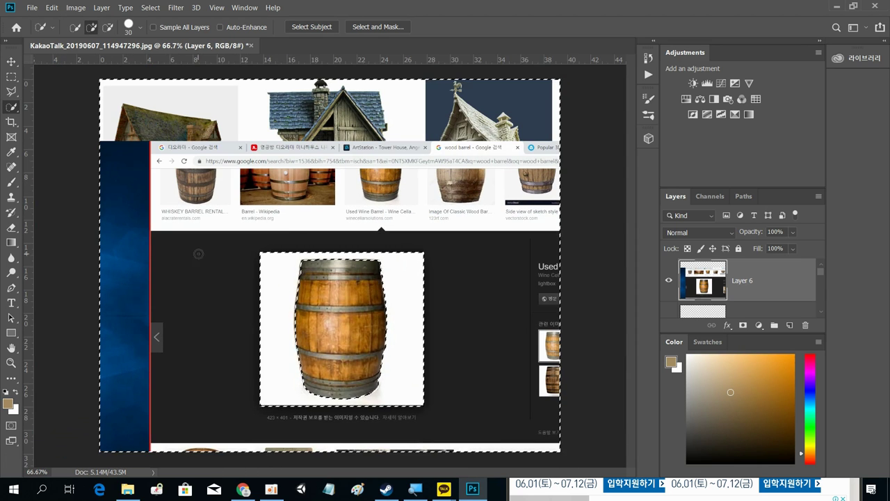
Subtract all areas outside the barrel from the selection with rectangular marquees.
{"action": "key", "text": "m"}
{"action": "left_click_drag", "start_coordinate": [83, 64], "coordinate": [285, 456]}
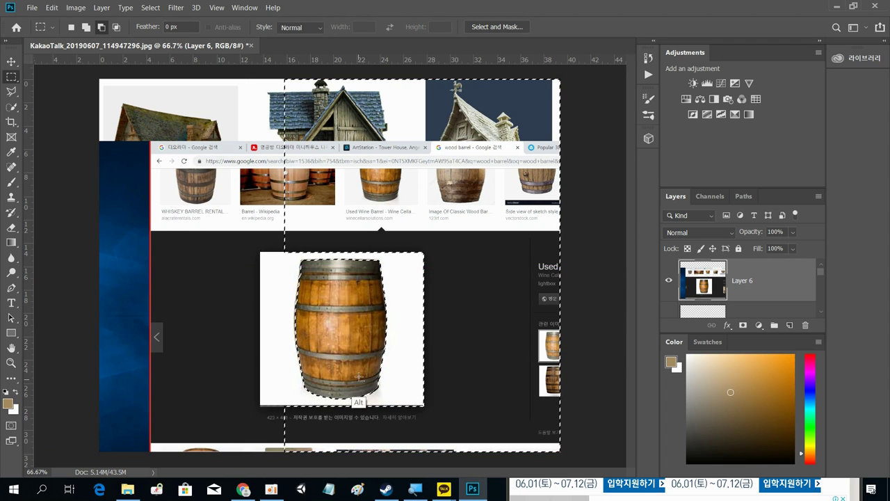
{"action": "left_click_drag", "start_coordinate": [540, 198], "coordinate": [396, 440]}
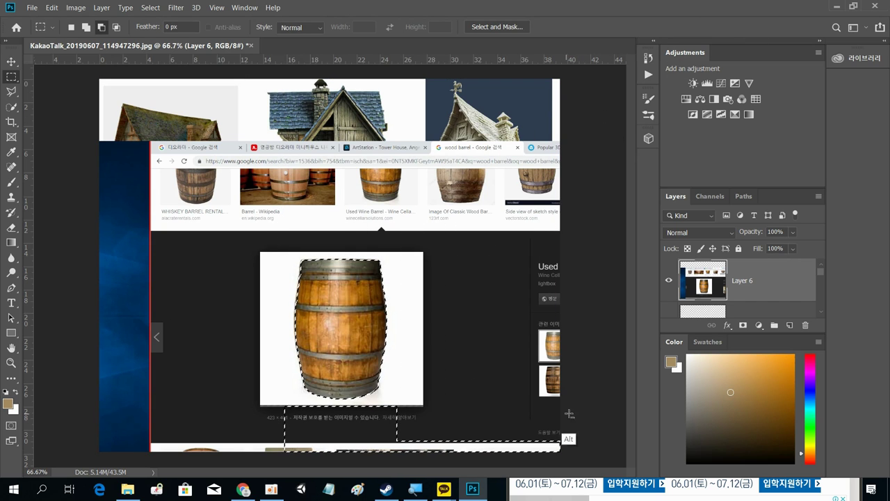
{"action": "left_click_drag", "start_coordinate": [589, 416], "coordinate": [104, 465]}
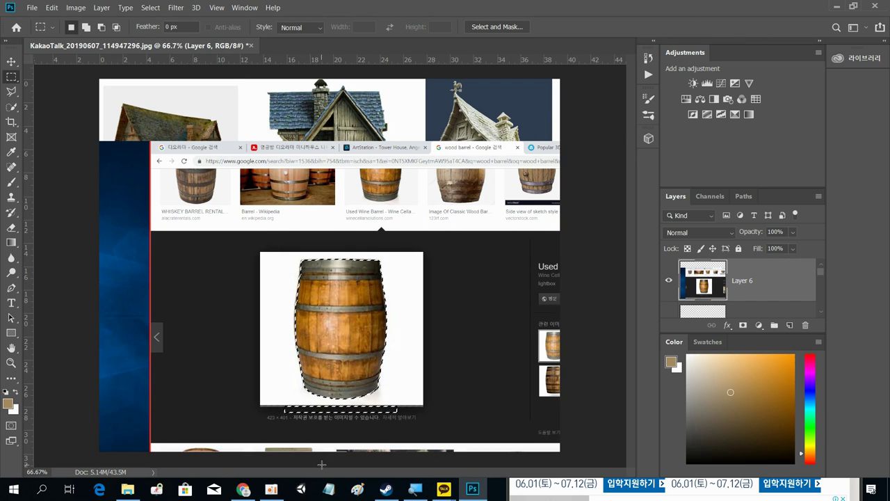
{"action": "left_click_drag", "start_coordinate": [265, 465], "coordinate": [439, 409]}
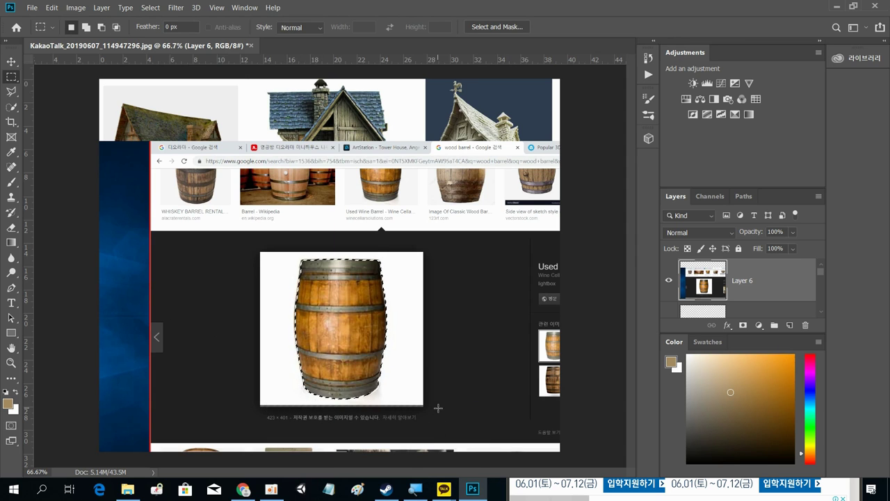
Copy the selected barrel onto its own layer and hide the pasted screen capture layer.
{"action": "key", "text": "ctrl+j"}
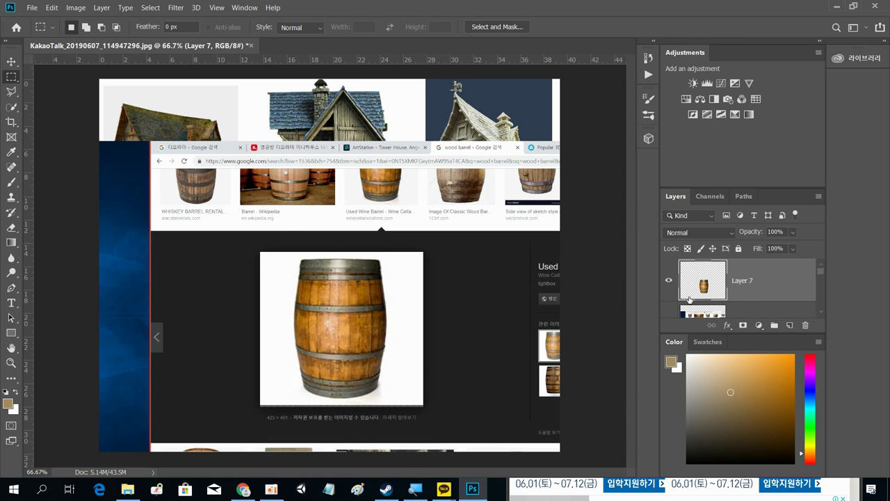
{"action": "left_click", "coordinate": [669, 311]}
Scale the barrel down to about 12.6% and place it on the grass in front of the staircase.
{"action": "key", "text": "v"}
{"action": "left_click_drag", "start_coordinate": [336, 339], "coordinate": [324, 315]}
{"action": "key", "text": "ctrl"}
{"action": "left_click_drag", "start_coordinate": [375, 238], "coordinate": [298, 356]}
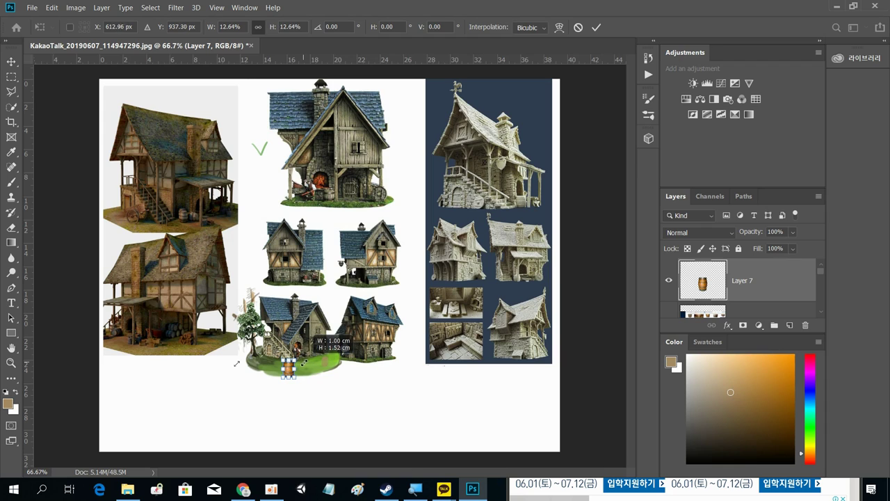
{"action": "key", "text": "Return"}
{"action": "scroll", "coordinate": [303, 366], "scroll_direction": "up", "scroll_amount": 3}
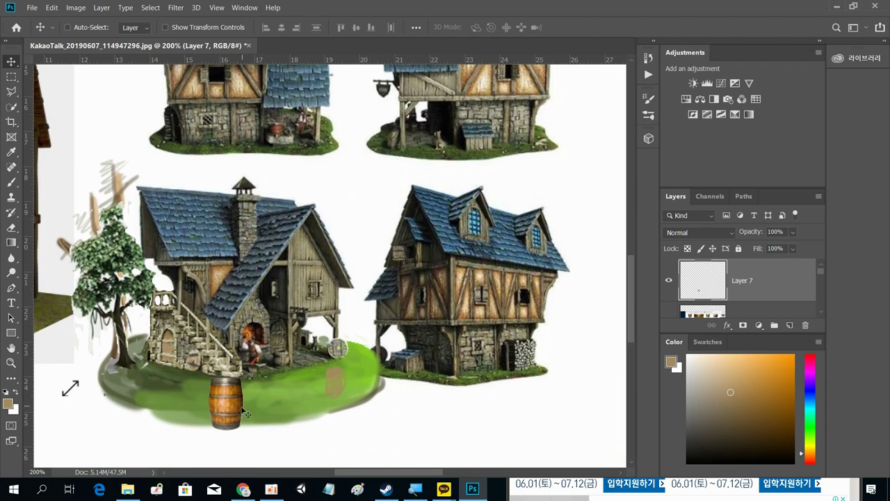
Place the barrel and an overlapping duplicate on the grass beside the open porch, and merge the two barrel layers.
{"action": "left_click_drag", "start_coordinate": [246, 414], "coordinate": [310, 392]}
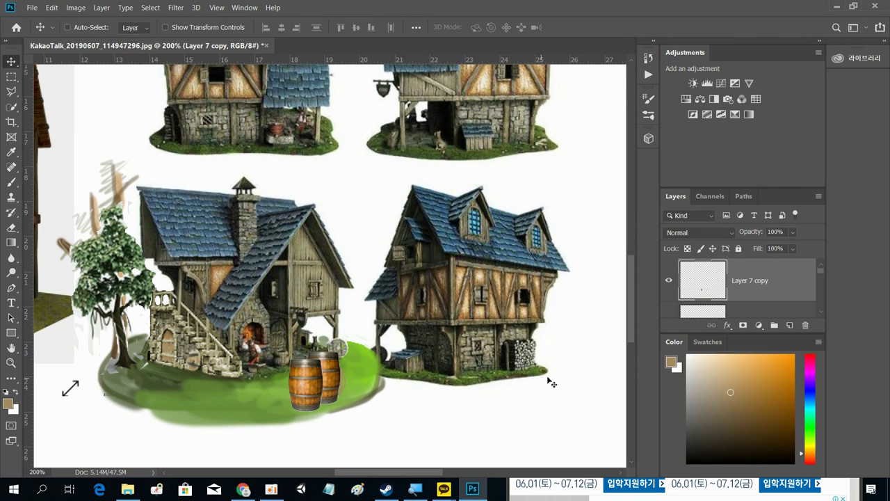
{"action": "key", "text": "ctrl"}
{"action": "left_click", "coordinate": [759, 311], "text": "ctrl"}
{"action": "key", "text": "ctrl+e"}
Desaturate the merged barrels with Hue/Saturation, using Saturation -51 and Lightness -2.
{"action": "key", "text": "ctrl+u"}
{"action": "left_click_drag", "start_coordinate": [413, 190], "coordinate": [385, 192]}
{"action": "mouse_move", "coordinate": [414, 220]}
{"action": "left_mouse_down"}
{"action": "mouse_move", "coordinate": [402, 222]}
{"action": "mouse_move", "coordinate": [416, 221]}
{"action": "left_mouse_up"}
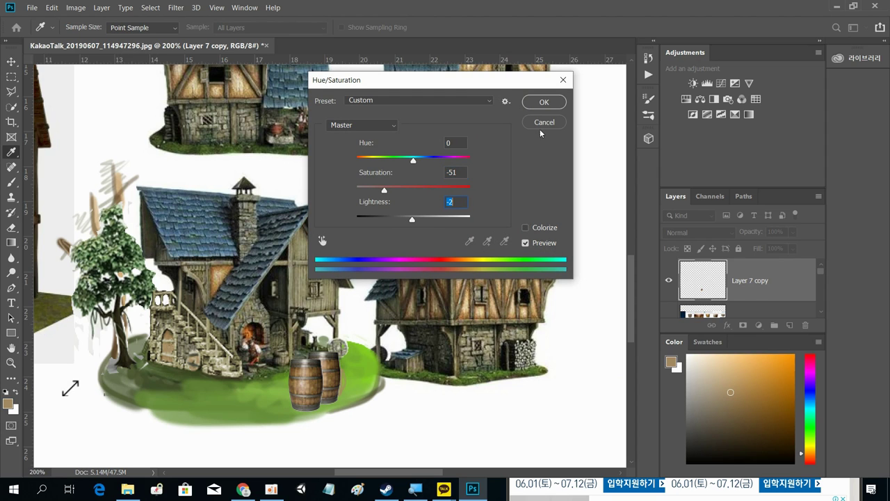
{"action": "left_click", "coordinate": [545, 103]}
Scale the barrels down to about 76.81% and place them near the far end of the grass base.
{"action": "left_click_drag", "start_coordinate": [322, 376], "coordinate": [332, 377]}
{"action": "key", "text": "ctrl+t"}
{"action": "left_click_drag", "start_coordinate": [348, 341], "coordinate": [335, 359]}
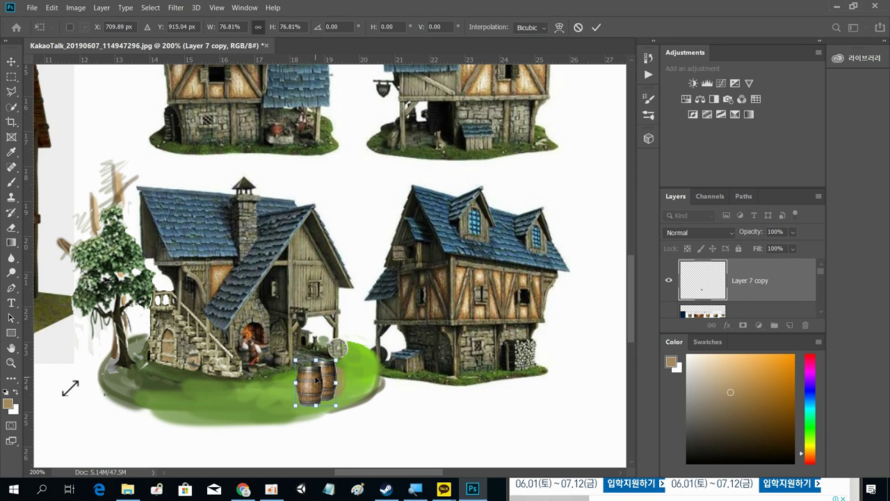
{"action": "key", "text": "Return"}
{"action": "mouse_move", "coordinate": [330, 392]}
{"action": "left_mouse_down"}
{"action": "mouse_move", "coordinate": [344, 389]}
{"action": "mouse_move", "coordinate": [335, 390]}
{"action": "left_mouse_up"}
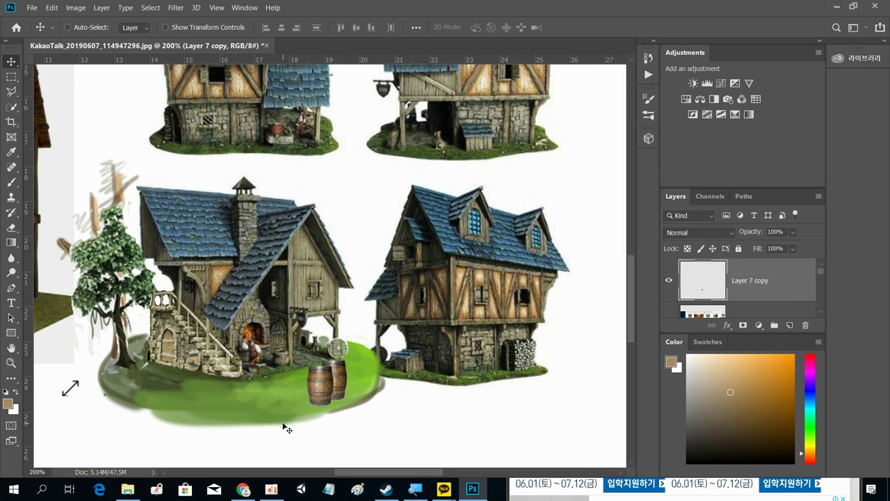
{"action": "mouse_move", "coordinate": [275, 489]}
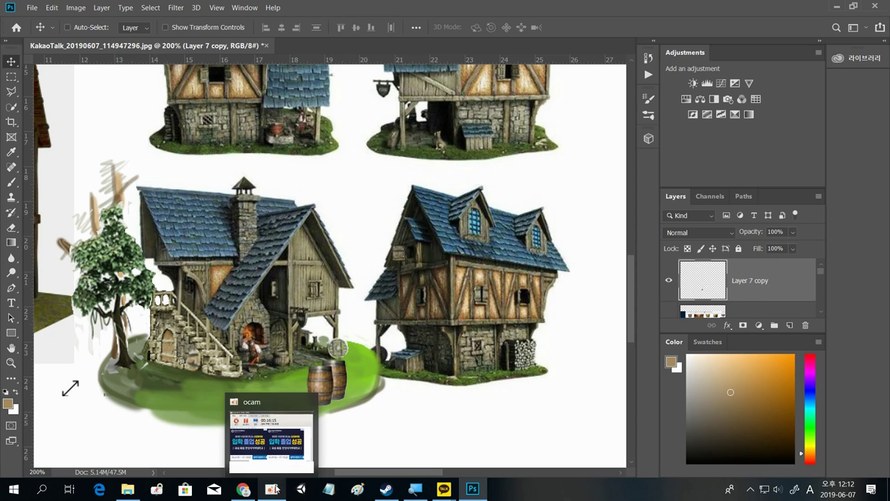
{"action": "left_click", "coordinate": [276, 425]}
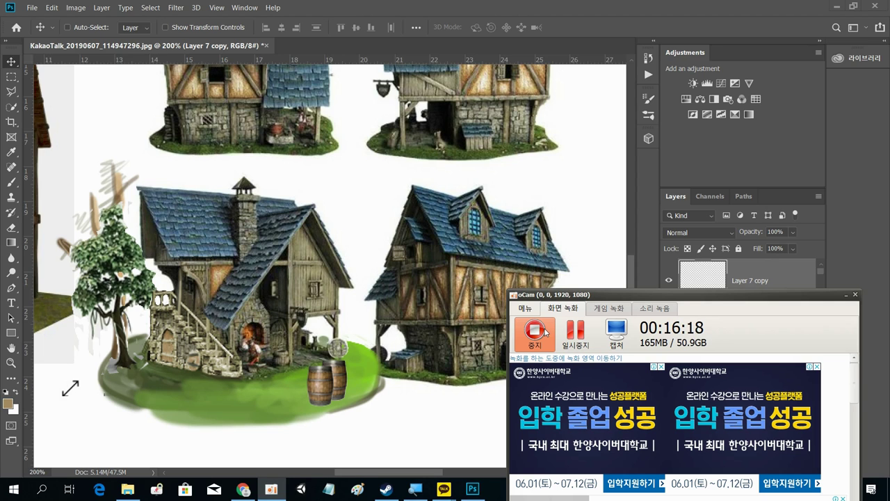
{"action": "left_click", "coordinate": [546, 333]}
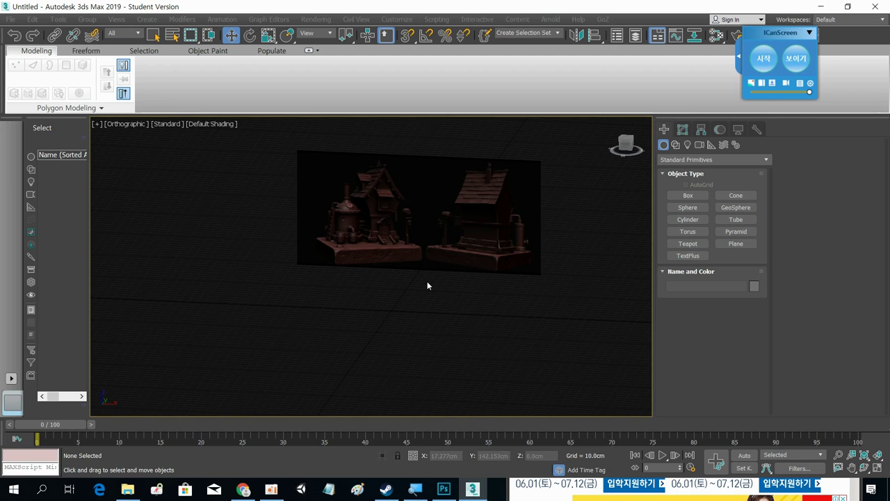
In 3ds Max, create a flat base box about 131 × 128 × 22 cm in front of the reference image.
{"action": "scroll", "coordinate": [435, 198], "scroll_direction": "up", "scroll_amount": 2}
{"action": "left_click_drag", "start_coordinate": [391, 215], "coordinate": [310, 222]}
{"action": "scroll", "coordinate": [275, 218], "scroll_direction": "down", "scroll_amount": 2}
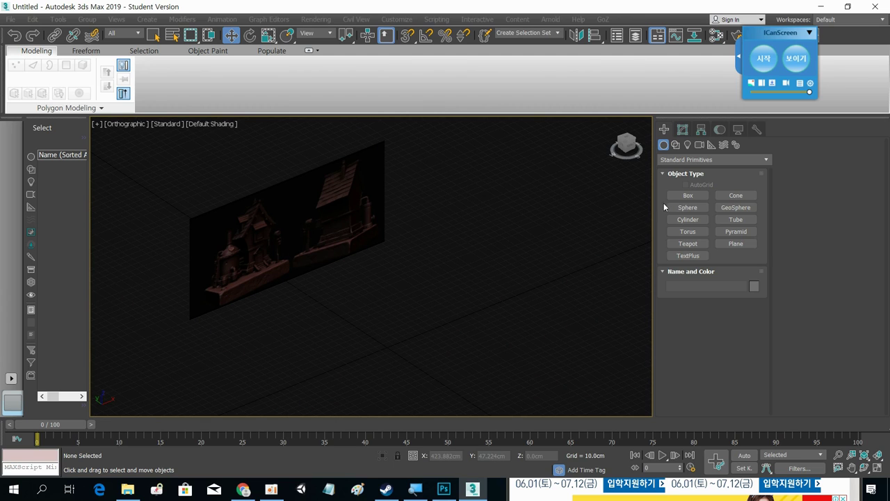
{"action": "left_click", "coordinate": [684, 197]}
{"action": "left_click_drag", "start_coordinate": [369, 303], "coordinate": [354, 382]}
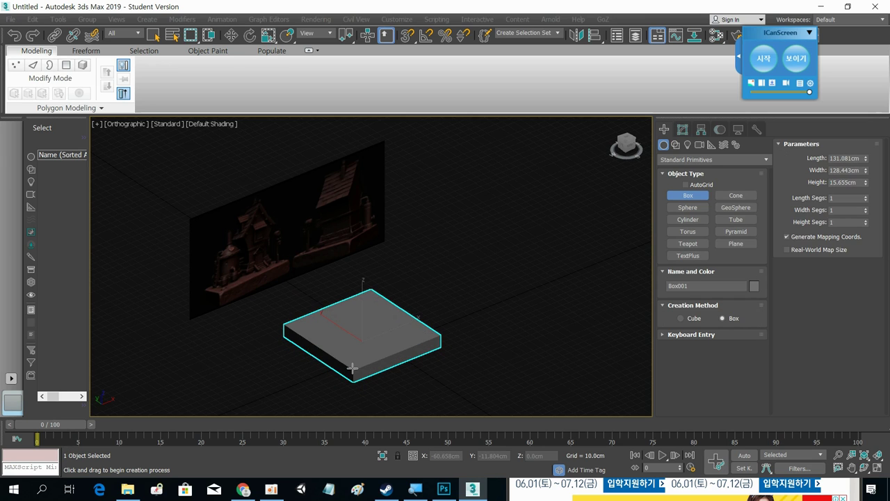
{"action": "left_click", "coordinate": [353, 364]}
Create a tall box with a footprint of about 73 × 58 cm and raise it onto the flat base box.
{"action": "scroll", "coordinate": [353, 323], "scroll_direction": "up", "scroll_amount": 6}
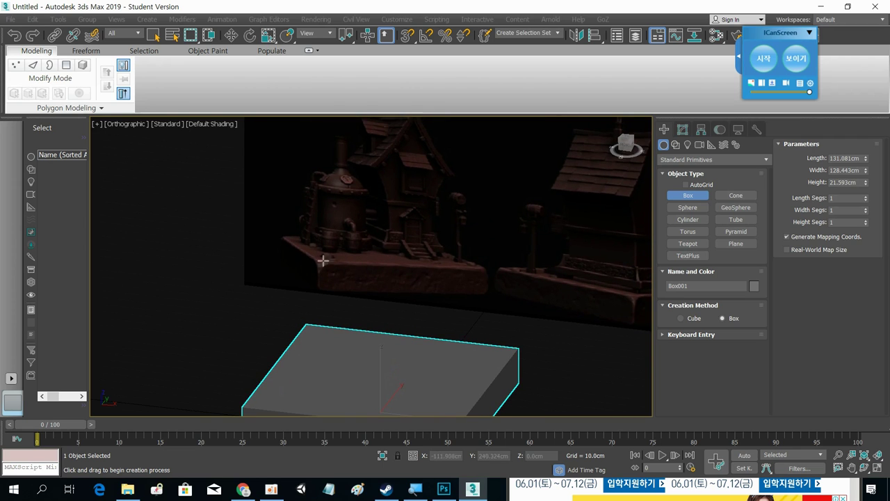
{"action": "scroll", "coordinate": [432, 254], "scroll_direction": "down", "scroll_amount": 2}
{"action": "scroll", "coordinate": [432, 254], "scroll_direction": "down", "scroll_amount": 2}
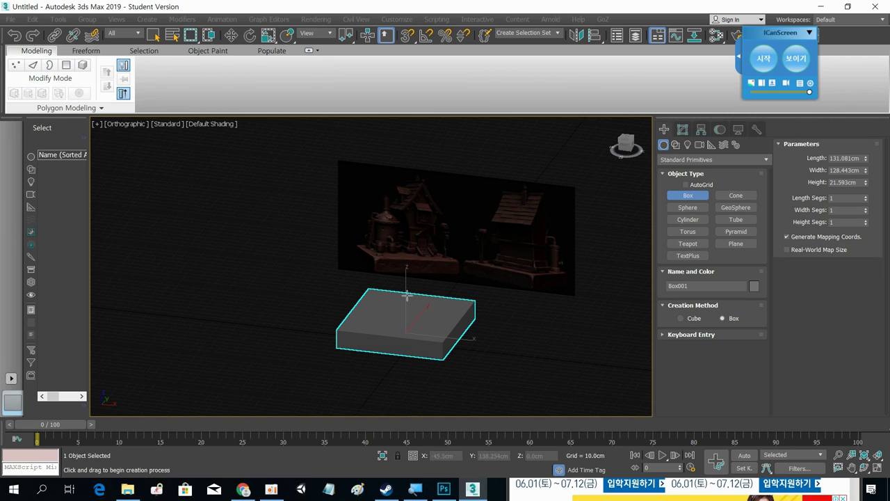
{"action": "left_click_drag", "start_coordinate": [381, 300], "coordinate": [418, 330]}
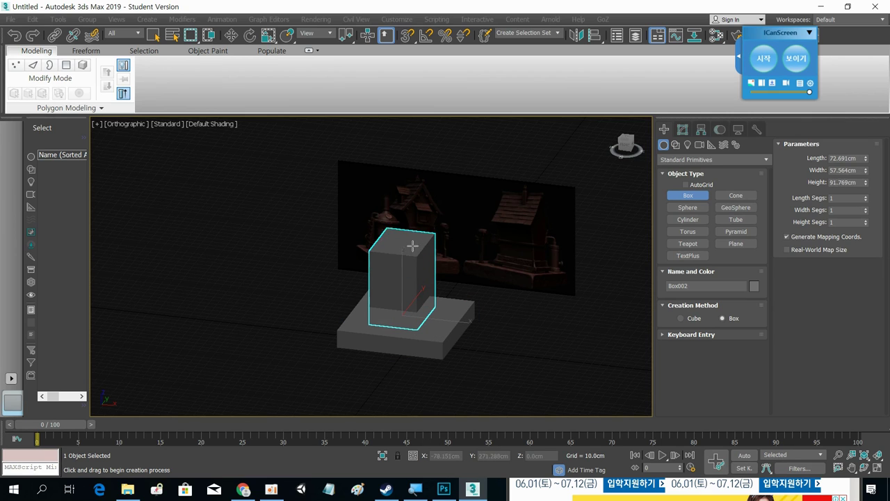
{"action": "left_click", "coordinate": [410, 193]}
{"action": "key", "text": "w"}
{"action": "left_click_drag", "start_coordinate": [401, 254], "coordinate": [401, 248]}
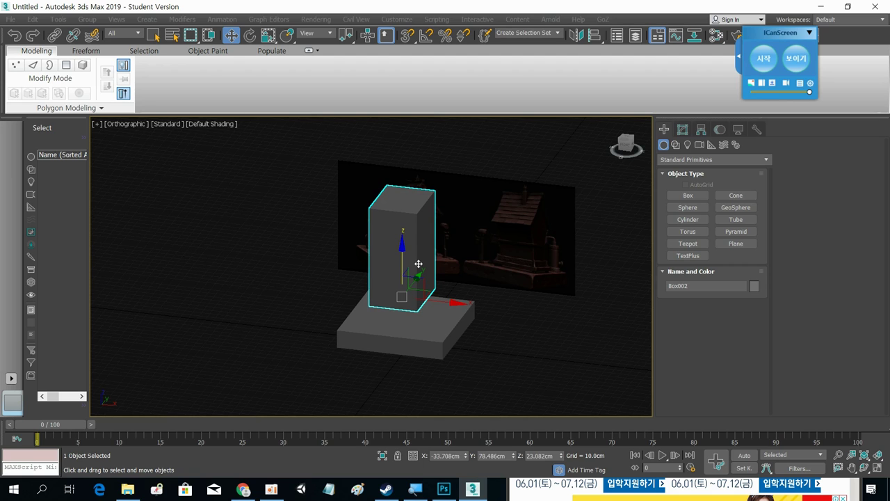
Delete both boxes and show the reference image in the Front view.
{"action": "left_click", "coordinate": [422, 322], "text": "ctrl"}
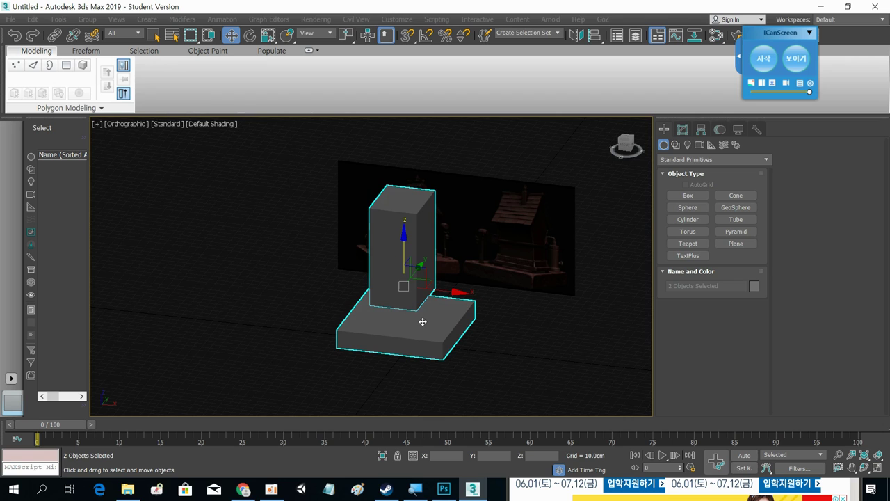
{"action": "key", "text": "Delete"}
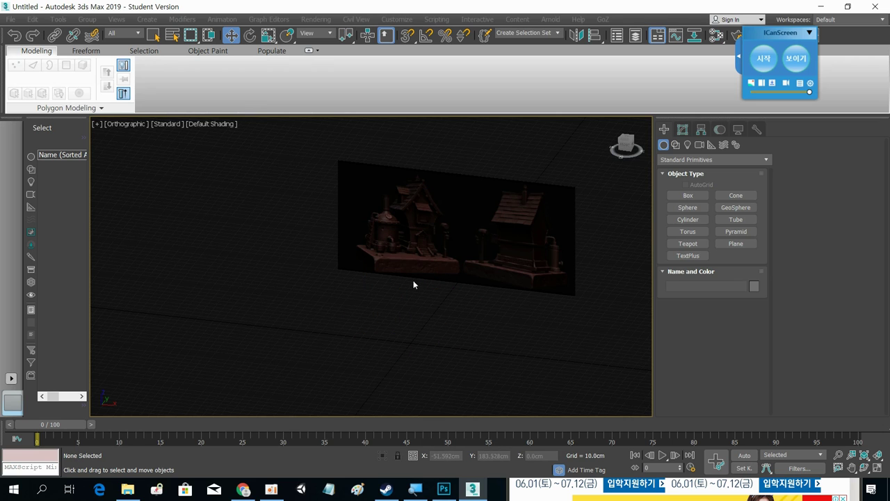
{"action": "left_click_drag", "start_coordinate": [428, 282], "coordinate": [436, 252]}
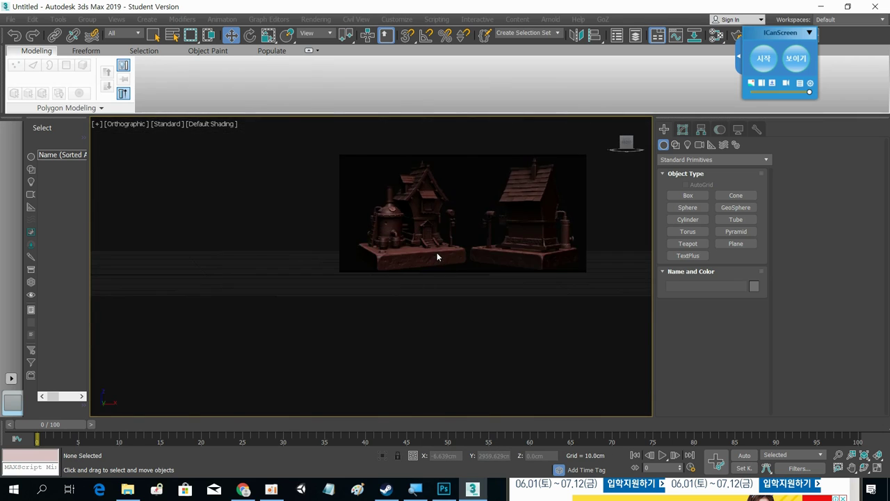
{"action": "key", "text": "f"}
{"action": "scroll", "coordinate": [293, 285], "scroll_direction": "up", "scroll_amount": 4}
{"action": "scroll", "coordinate": [292, 284], "scroll_direction": "down", "scroll_amount": 3}
Start screen annotation and mark the house with an arrow, plus a small figure with a height bracket labelled "? cm".
{"action": "left_click_drag", "start_coordinate": [761, 36], "coordinate": [812, 38]}
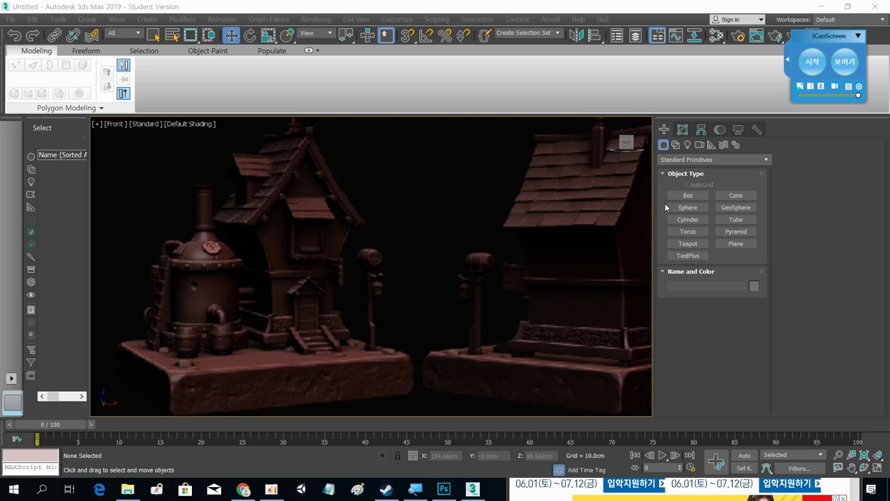
{"action": "left_click", "coordinate": [815, 71]}
{"action": "mouse_move", "coordinate": [361, 165]}
{"action": "left_mouse_down"}
{"action": "mouse_move", "coordinate": [344, 186]}
{"action": "mouse_move", "coordinate": [355, 184]}
{"action": "left_mouse_up"}
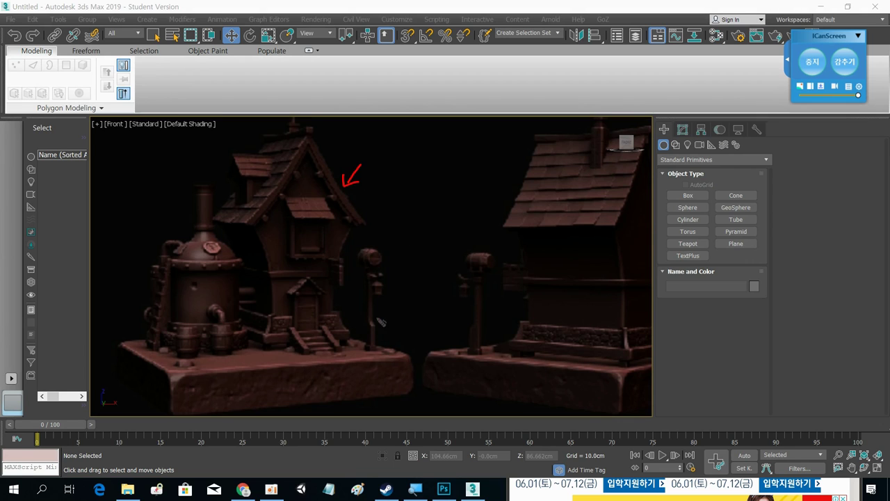
{"action": "mouse_move", "coordinate": [363, 306]}
{"action": "left_mouse_down"}
{"action": "mouse_move", "coordinate": [363, 347]}
{"action": "mouse_move", "coordinate": [366, 329]}
{"action": "mouse_move", "coordinate": [366, 352]}
{"action": "left_mouse_up"}
{"action": "left_click_drag", "start_coordinate": [387, 306], "coordinate": [405, 307]}
{"action": "mouse_move", "coordinate": [399, 307]}
{"action": "left_mouse_down"}
{"action": "mouse_move", "coordinate": [400, 346]}
{"action": "mouse_move", "coordinate": [414, 345]}
{"action": "mouse_move", "coordinate": [428, 292]}
{"action": "mouse_move", "coordinate": [443, 281]}
{"action": "mouse_move", "coordinate": [495, 286]}
{"action": "left_mouse_up"}
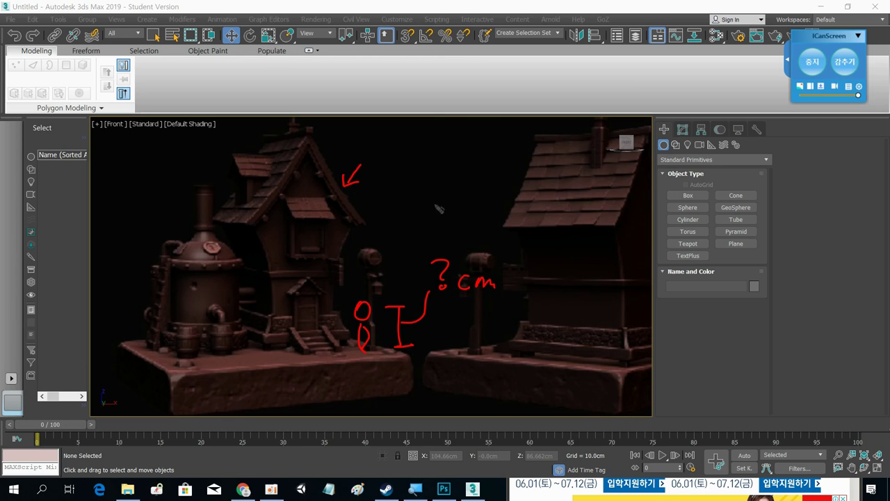
Annotate the image with an underlined height range of 80 ~ 150cm and write a style label above it.
{"action": "mouse_move", "coordinate": [432, 187]}
{"action": "left_mouse_down"}
{"action": "mouse_move", "coordinate": [436, 199]}
{"action": "mouse_move", "coordinate": [433, 191]}
{"action": "mouse_move", "coordinate": [499, 188]}
{"action": "mouse_move", "coordinate": [523, 203]}
{"action": "mouse_move", "coordinate": [554, 186]}
{"action": "mouse_move", "coordinate": [567, 203]}
{"action": "mouse_move", "coordinate": [587, 204]}
{"action": "left_mouse_up"}
{"action": "left_click_drag", "start_coordinate": [596, 200], "coordinate": [609, 208]}
{"action": "left_click_drag", "start_coordinate": [426, 220], "coordinate": [615, 209]}
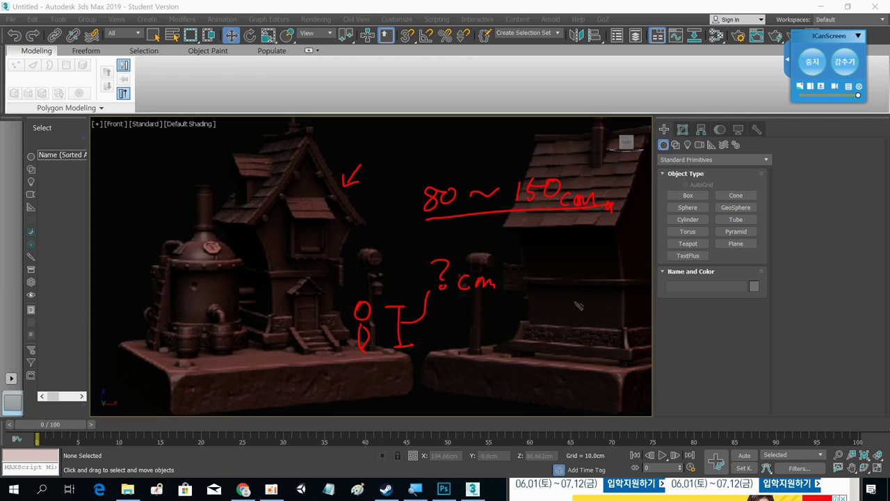
{"action": "mouse_move", "coordinate": [429, 152]}
{"action": "left_mouse_down"}
{"action": "mouse_move", "coordinate": [434, 169]}
{"action": "mouse_move", "coordinate": [456, 162]}
{"action": "left_mouse_up"}
{"action": "mouse_move", "coordinate": [452, 154]}
{"action": "left_mouse_down"}
{"action": "mouse_move", "coordinate": [452, 169]}
{"action": "mouse_move", "coordinate": [459, 158]}
{"action": "mouse_move", "coordinate": [486, 166]}
{"action": "left_mouse_up"}
{"action": "left_click_drag", "start_coordinate": [478, 157], "coordinate": [495, 161]}
Annotate a second labelled height range of 180 ~ 190 ~ 2m, with a long arrow beneath and an underlined number beside it.
{"action": "mouse_move", "coordinate": [530, 241]}
{"action": "left_mouse_down"}
{"action": "mouse_move", "coordinate": [526, 252]}
{"action": "mouse_move", "coordinate": [535, 259]}
{"action": "left_mouse_up"}
{"action": "mouse_move", "coordinate": [541, 243]}
{"action": "left_mouse_down"}
{"action": "mouse_move", "coordinate": [546, 260]}
{"action": "mouse_move", "coordinate": [562, 263]}
{"action": "mouse_move", "coordinate": [584, 248]}
{"action": "left_mouse_up"}
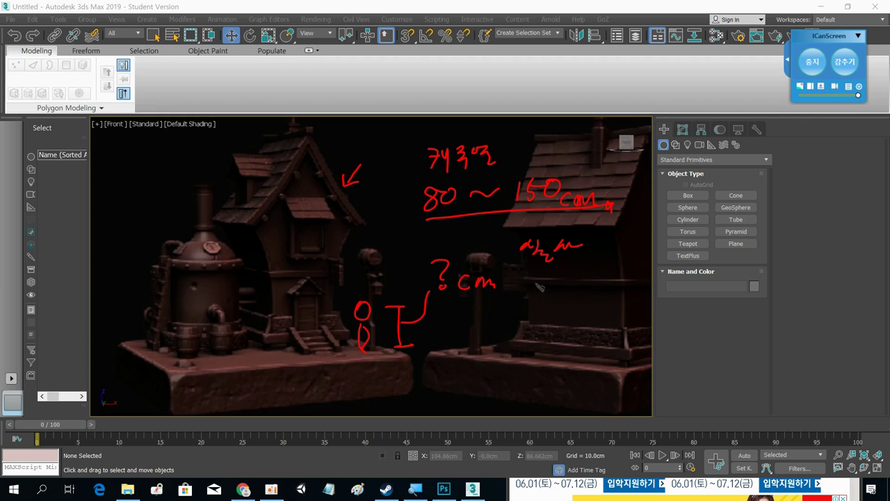
{"action": "left_click_drag", "start_coordinate": [531, 277], "coordinate": [530, 297]}
{"action": "mouse_move", "coordinate": [554, 278]}
{"action": "left_mouse_down"}
{"action": "mouse_move", "coordinate": [545, 287]}
{"action": "mouse_move", "coordinate": [554, 281]}
{"action": "mouse_move", "coordinate": [560, 293]}
{"action": "mouse_move", "coordinate": [569, 279]}
{"action": "mouse_move", "coordinate": [597, 278]}
{"action": "mouse_move", "coordinate": [615, 293]}
{"action": "mouse_move", "coordinate": [625, 273]}
{"action": "mouse_move", "coordinate": [625, 291]}
{"action": "left_mouse_up"}
{"action": "left_click_drag", "start_coordinate": [639, 273], "coordinate": [665, 275]}
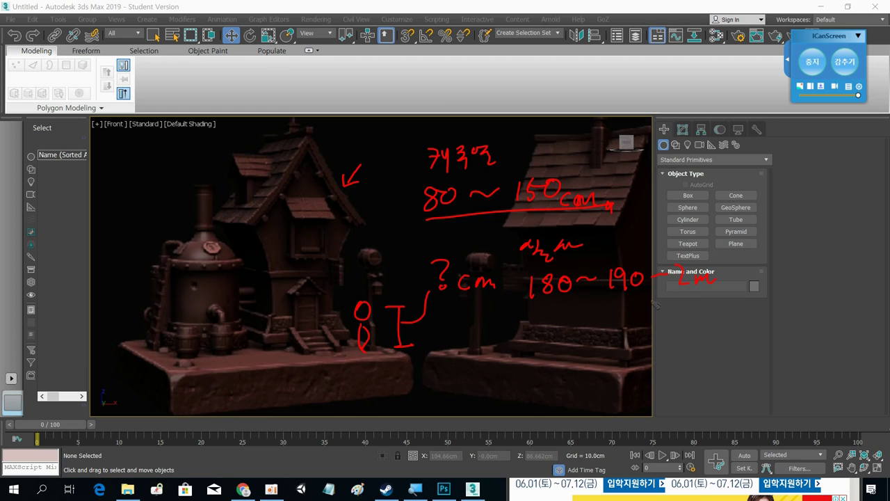
{"action": "left_click_drag", "start_coordinate": [535, 305], "coordinate": [743, 300]}
{"action": "left_click_drag", "start_coordinate": [498, 321], "coordinate": [495, 336]}
{"action": "mouse_move", "coordinate": [502, 322]}
{"action": "left_mouse_down"}
{"action": "mouse_move", "coordinate": [521, 336]}
{"action": "mouse_move", "coordinate": [479, 352]}
{"action": "left_mouse_up"}
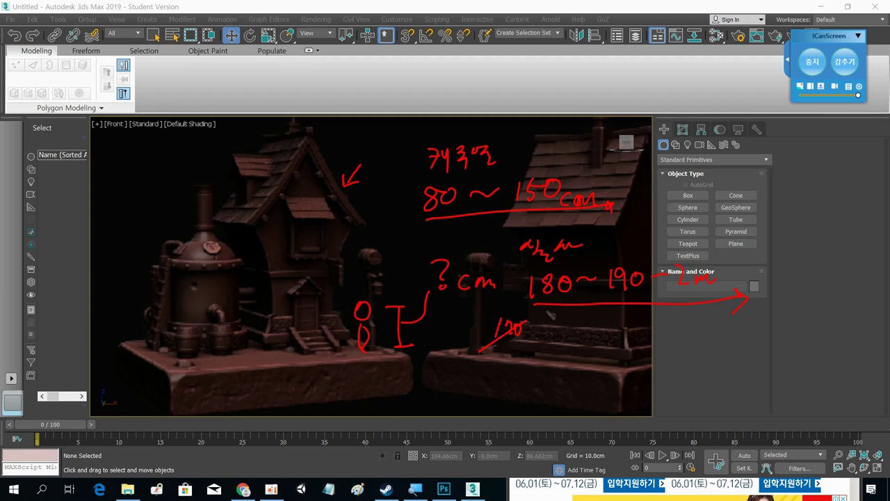
{"action": "left_click_drag", "start_coordinate": [526, 297], "coordinate": [532, 309]}
Sketch a tall and a short human figure over the reference image for size comparison, and clear all screen annotations.
{"action": "left_click_drag", "start_coordinate": [121, 147], "coordinate": [123, 144]}
{"action": "mouse_move", "coordinate": [114, 182]}
{"action": "left_mouse_down"}
{"action": "mouse_move", "coordinate": [90, 238]}
{"action": "mouse_move", "coordinate": [155, 236]}
{"action": "mouse_move", "coordinate": [143, 369]}
{"action": "left_mouse_up"}
{"action": "mouse_move", "coordinate": [96, 251]}
{"action": "left_mouse_down"}
{"action": "mouse_move", "coordinate": [110, 358]}
{"action": "mouse_move", "coordinate": [143, 368]}
{"action": "left_mouse_up"}
{"action": "mouse_move", "coordinate": [164, 159]}
{"action": "left_mouse_down"}
{"action": "mouse_move", "coordinate": [245, 275]}
{"action": "mouse_move", "coordinate": [229, 263]}
{"action": "mouse_move", "coordinate": [242, 263]}
{"action": "mouse_move", "coordinate": [219, 330]}
{"action": "mouse_move", "coordinate": [218, 362]}
{"action": "left_mouse_up"}
{"action": "mouse_move", "coordinate": [235, 275]}
{"action": "left_mouse_down"}
{"action": "mouse_move", "coordinate": [234, 362]}
{"action": "mouse_move", "coordinate": [218, 364]}
{"action": "left_mouse_up"}
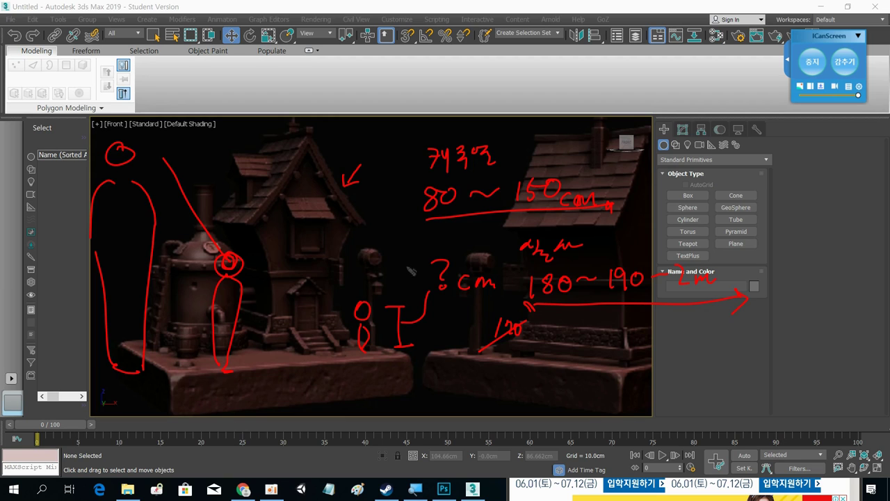
{"action": "left_click", "coordinate": [811, 67]}
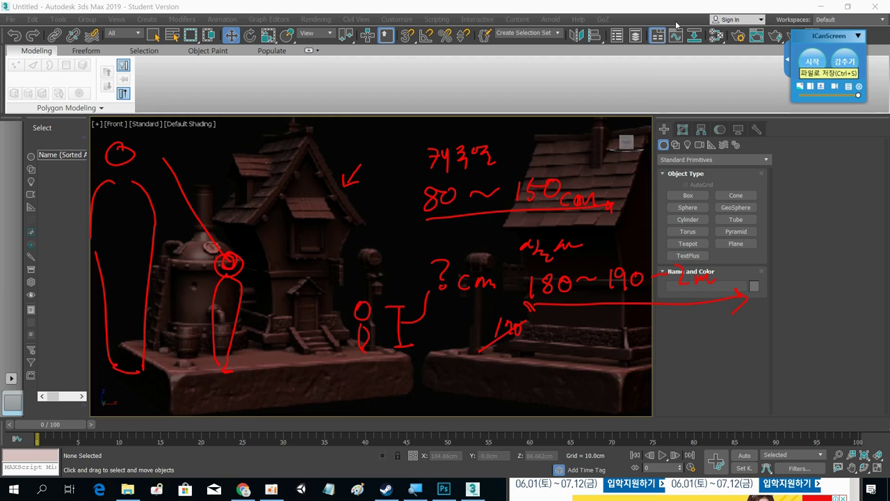
{"action": "left_click", "coordinate": [844, 68]}
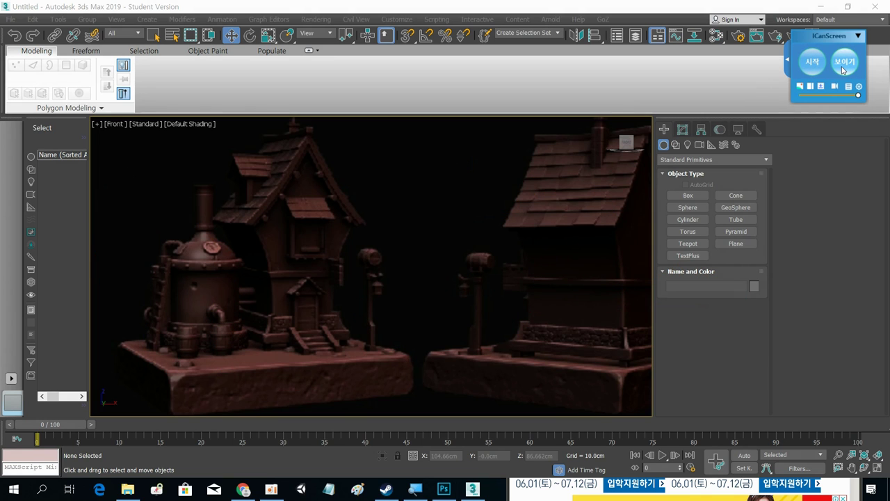
Create a narrow box about 16 × 6 × 32 cm in front of the reference image.
{"action": "left_click_drag", "start_coordinate": [483, 274], "coordinate": [359, 361]}
{"action": "scroll", "coordinate": [360, 361], "scroll_direction": "down", "scroll_amount": 3}
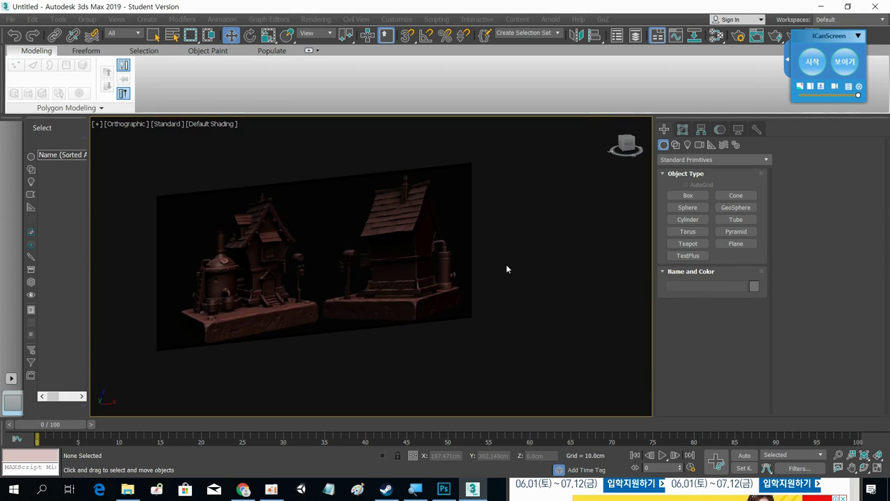
{"action": "left_click", "coordinate": [689, 196]}
{"action": "left_click_drag", "start_coordinate": [402, 348], "coordinate": [401, 347]}
{"action": "left_click", "coordinate": [399, 346]}
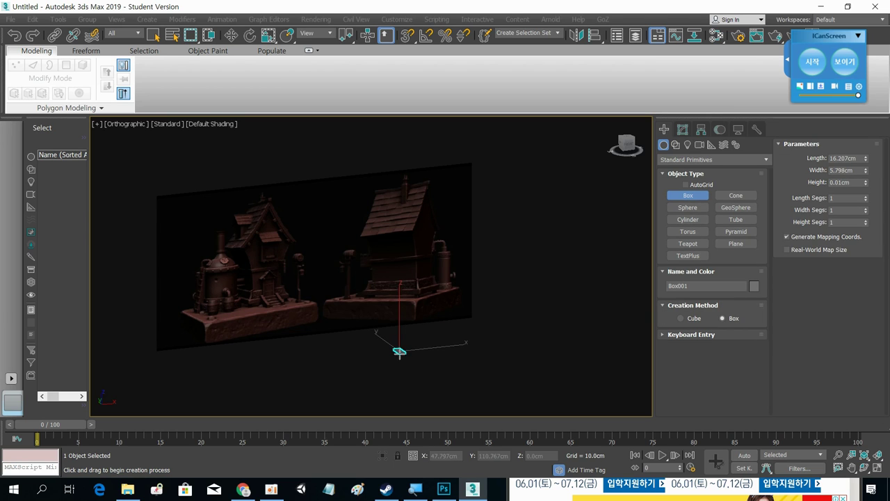
{"action": "left_click", "coordinate": [399, 315]}
{"action": "mouse_move", "coordinate": [469, 327]}
{"action": "left_mouse_down"}
{"action": "mouse_move", "coordinate": [421, 344]}
{"action": "mouse_move", "coordinate": [479, 322]}
{"action": "left_mouse_up"}
Set the new box's height to 120 cm.
{"action": "double_click", "coordinate": [858, 158]}
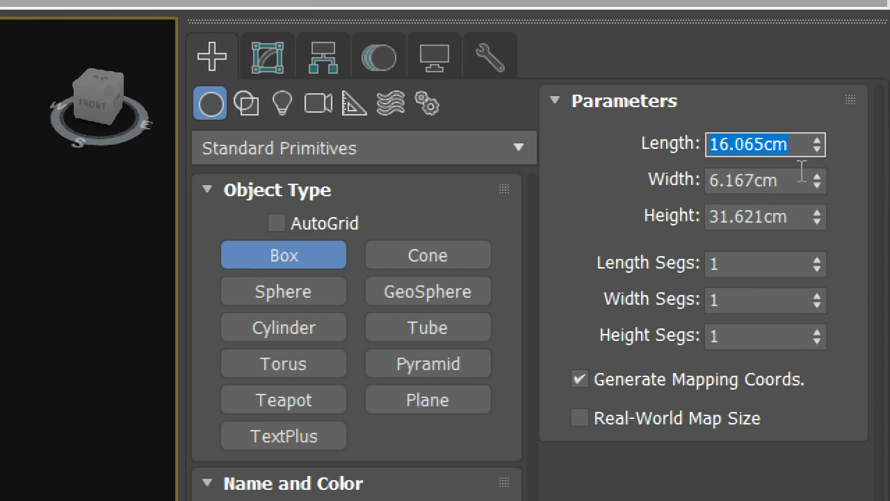
{"action": "left_click", "coordinate": [795, 177]}
{"action": "double_click", "coordinate": [795, 180]}
{"action": "double_click", "coordinate": [795, 221]}
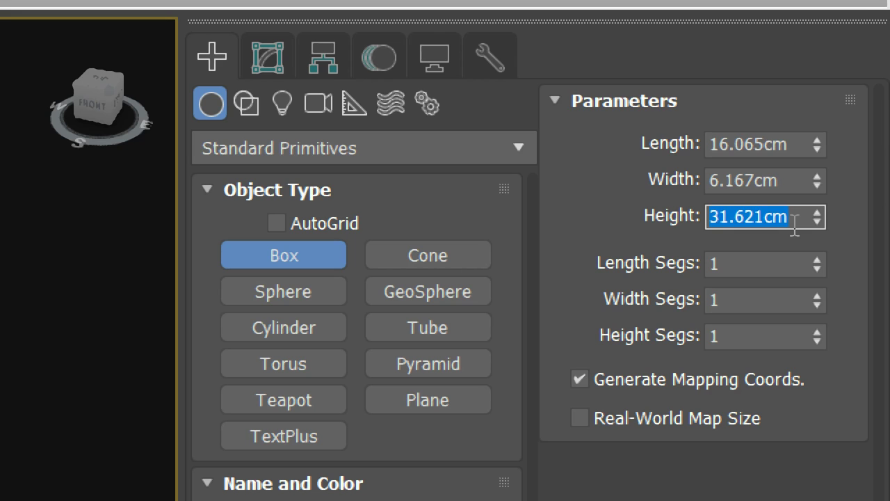
{"action": "type", "text": "120"}
{"action": "key", "text": "Return"}
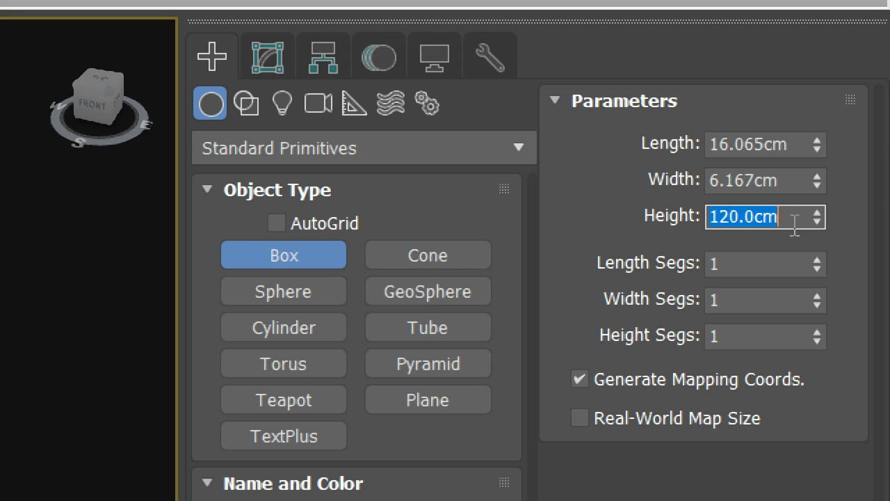
Set the box's width and length to 30 cm each.
{"action": "left_click", "coordinate": [788, 182]}
{"action": "double_click", "coordinate": [789, 184]}
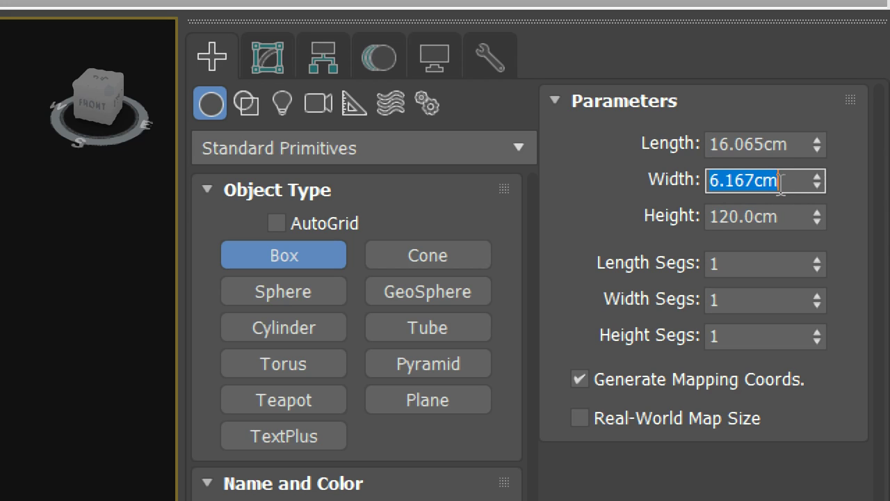
{"action": "type", "text": "30"}
{"action": "key", "text": "Return"}
{"action": "key", "text": "shift+Tab"}
{"action": "type", "text": "30"}
{"action": "key", "text": "Return"}
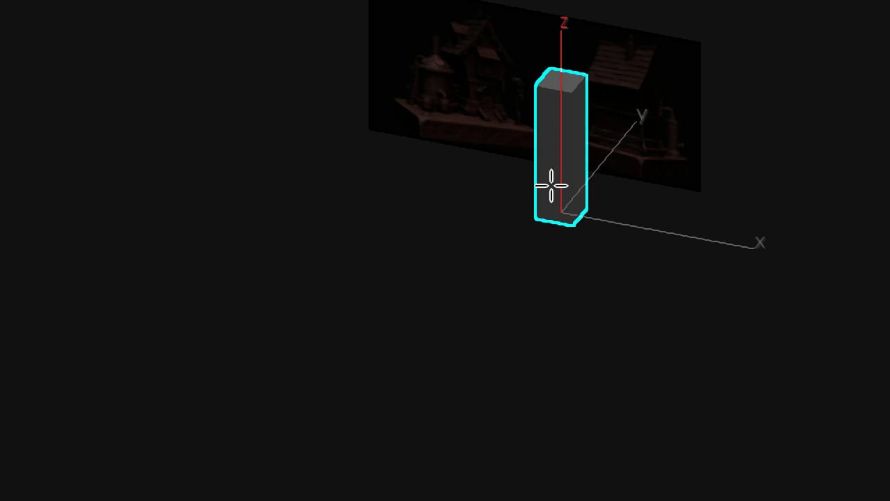
{"action": "left_click_drag", "start_coordinate": [552, 185], "coordinate": [600, 89]}
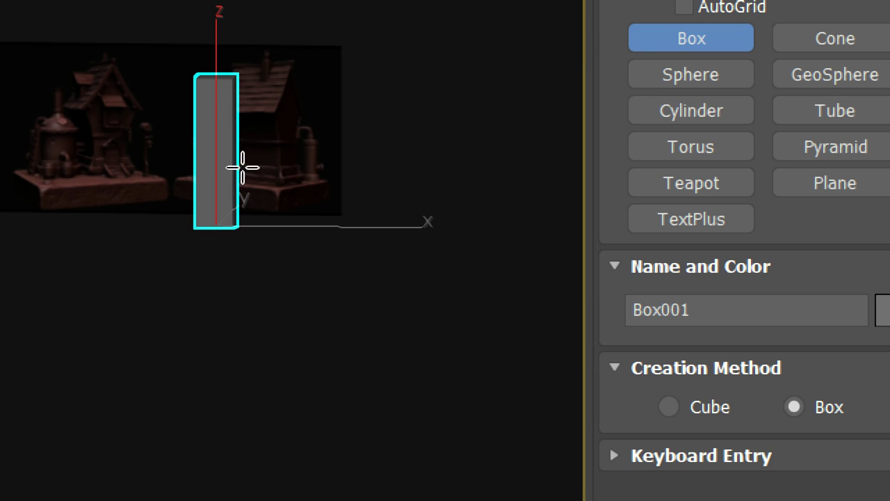
{"action": "left_click_drag", "start_coordinate": [238, 109], "coordinate": [237, 207]}
{"action": "scroll", "coordinate": [267, 258], "scroll_direction": "up", "scroll_amount": 5}
{"action": "scroll", "coordinate": [267, 258], "scroll_direction": "down", "scroll_amount": 4}
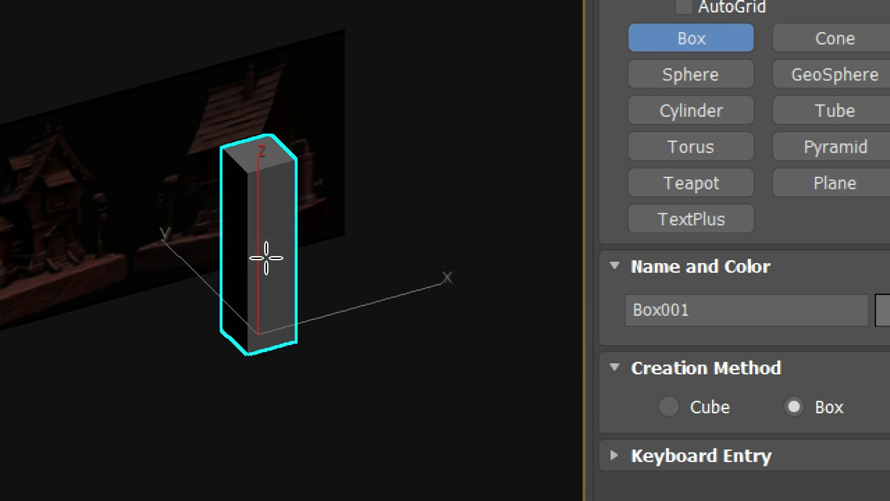
Show edged faces in the viewport and convert the character-scale box to Editable Poly.
{"action": "key", "text": "w"}
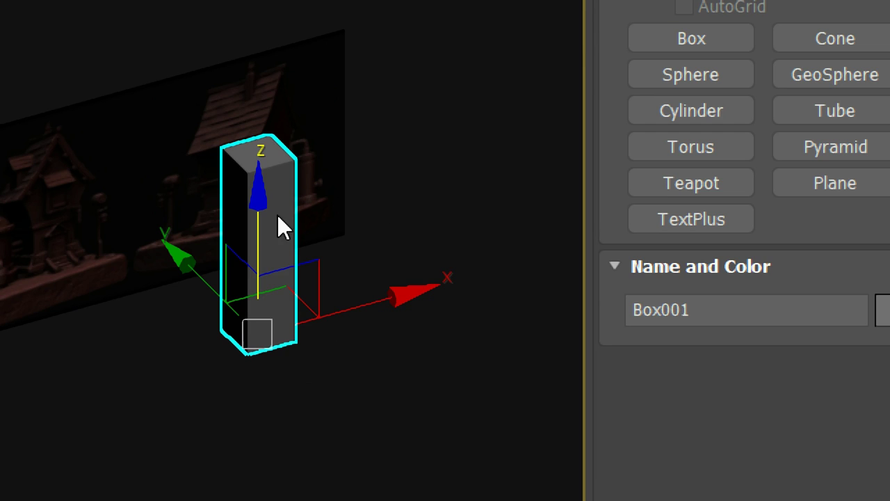
{"action": "key", "text": "F4"}
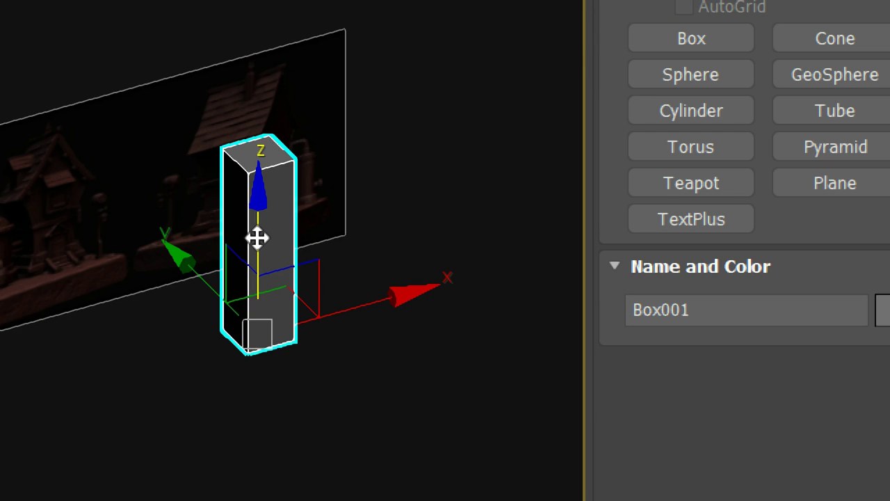
{"action": "left_click_drag", "start_coordinate": [268, 208], "coordinate": [278, 201]}
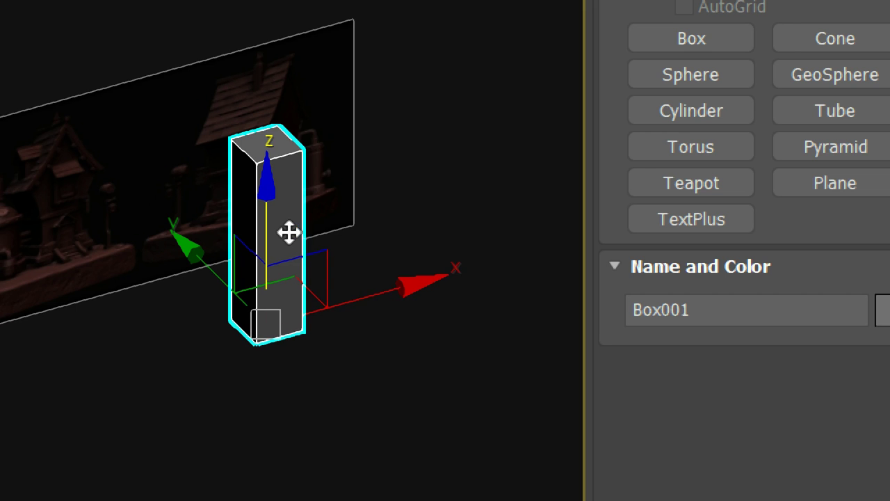
{"action": "right_click", "coordinate": [288, 233]}
{"action": "mouse_move", "coordinate": [393, 491]}
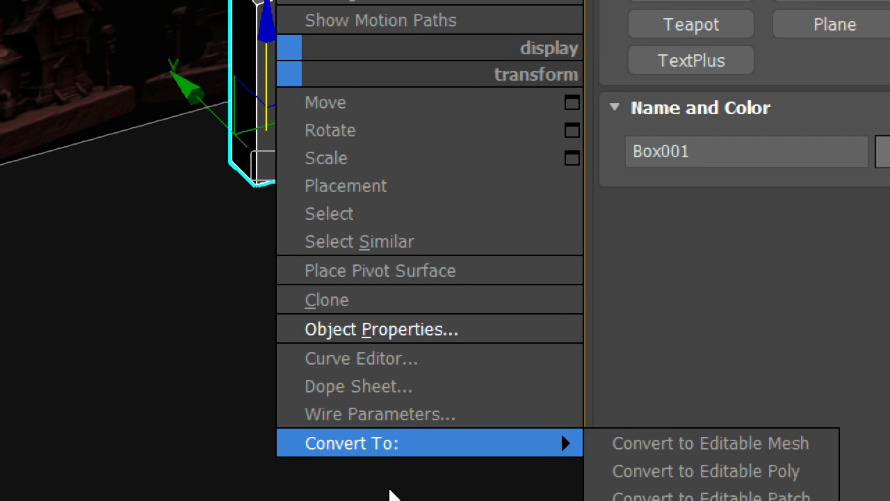
{"action": "left_click", "coordinate": [626, 500]}
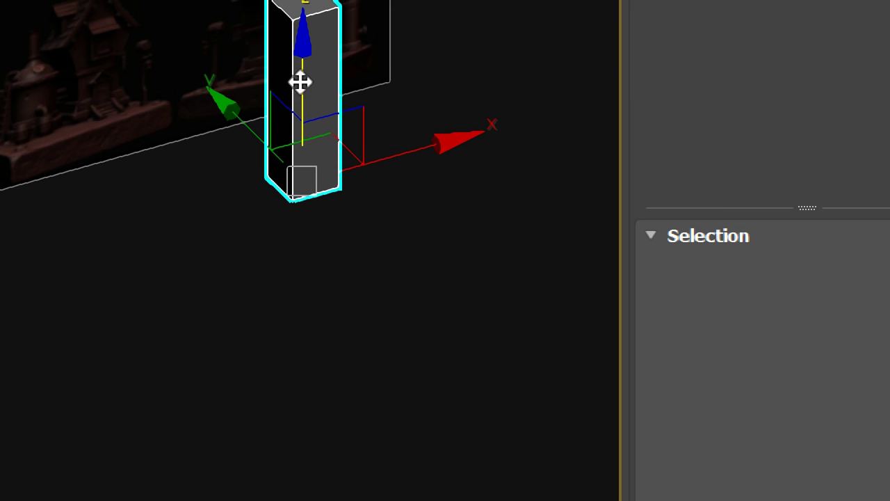
Enter edge sub-object editing on the converted box.
{"action": "scroll", "coordinate": [384, 191], "scroll_direction": "up", "scroll_amount": 3}
{"action": "left_click_drag", "start_coordinate": [416, 214], "coordinate": [282, 101]}
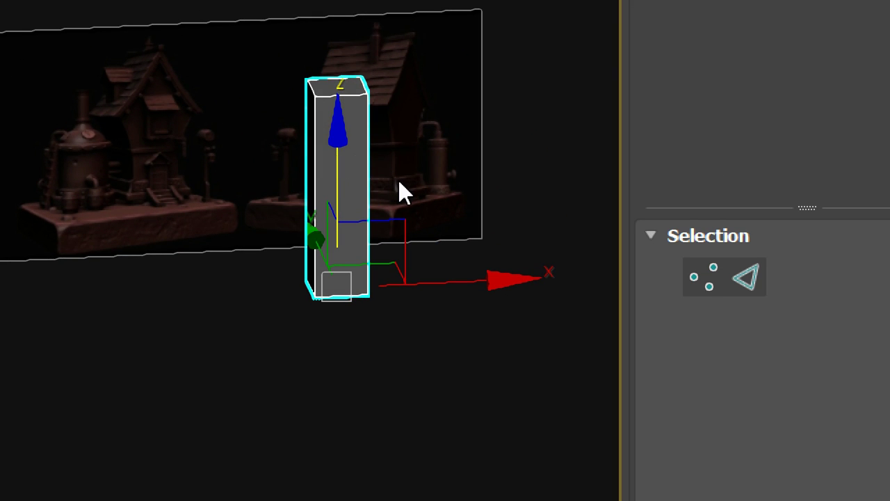
{"action": "key", "text": "4"}
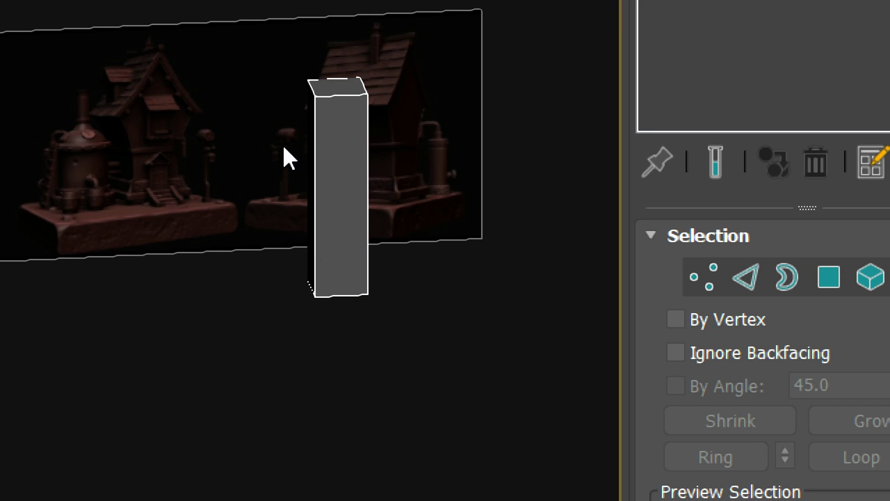
{"action": "key", "text": "2"}
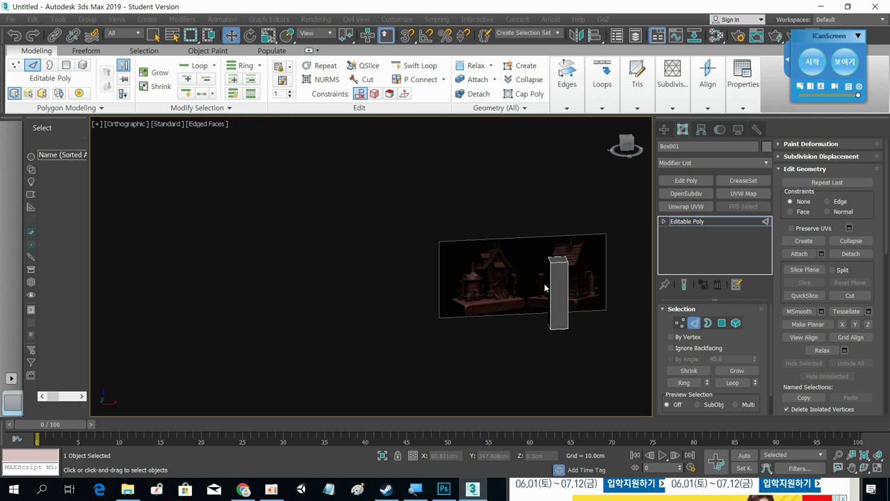
Switch to Chrome, search Google Images for "몬스터 길들이기" and open the screenshot with three dark-armoured characters standing side by side.
{"action": "left_click", "coordinate": [244, 489]}
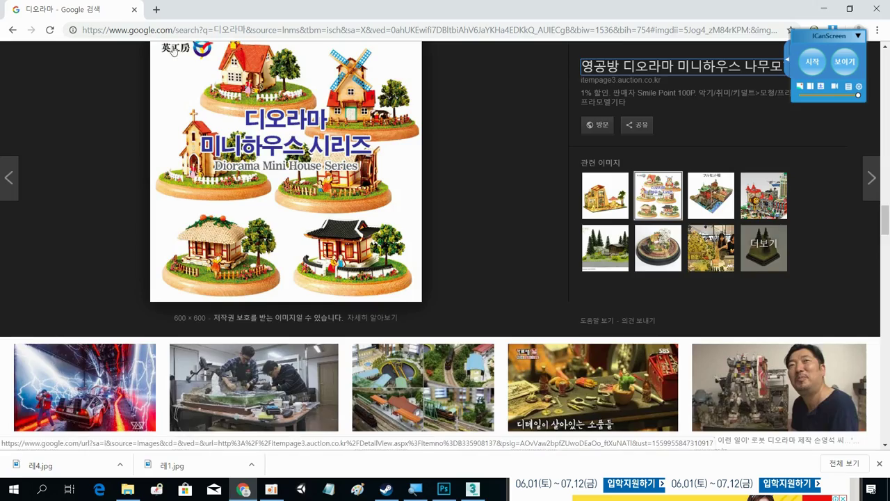
{"action": "scroll", "coordinate": [174, 48], "scroll_direction": "up", "scroll_amount": 5}
{"action": "scroll", "coordinate": [174, 49], "scroll_direction": "up", "scroll_amount": 10}
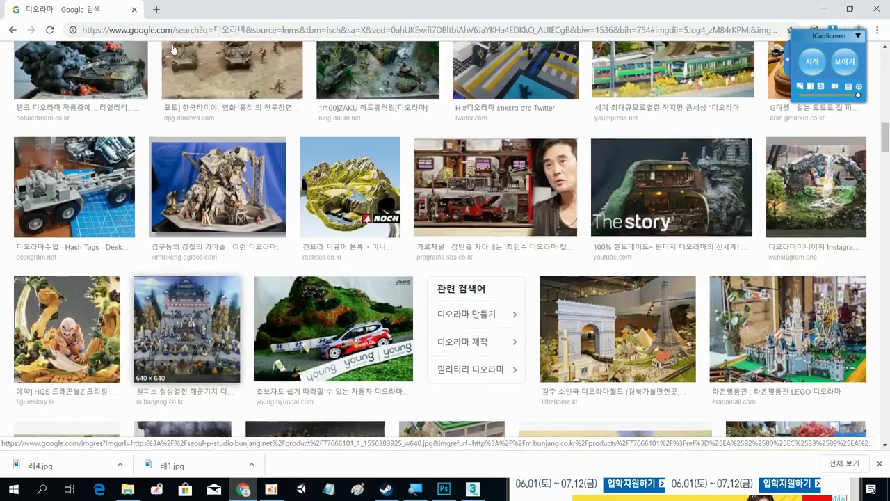
{"action": "scroll", "coordinate": [174, 48], "scroll_direction": "up", "scroll_amount": 5}
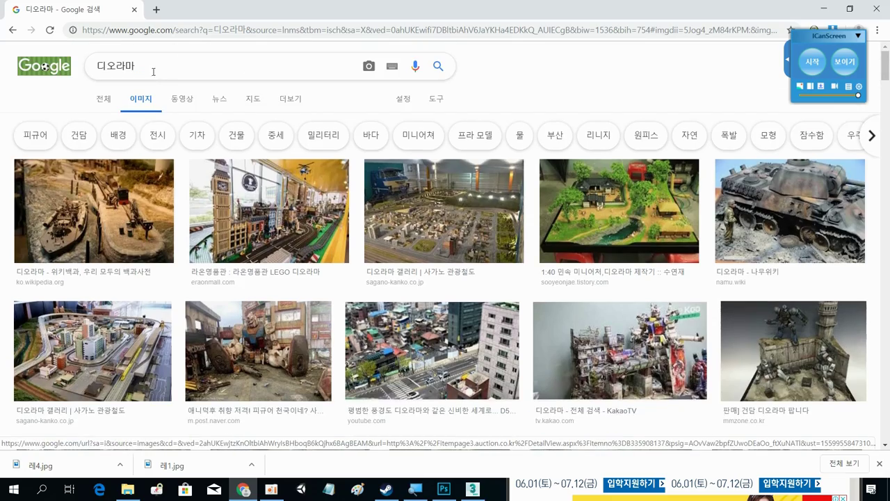
{"action": "left_click_drag", "start_coordinate": [155, 70], "coordinate": [44, 66]}
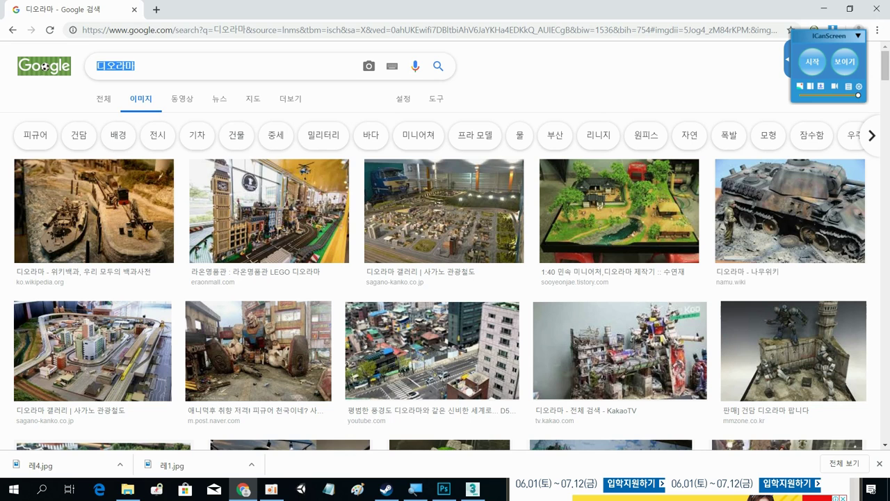
{"action": "type", "text": "몬슬"}
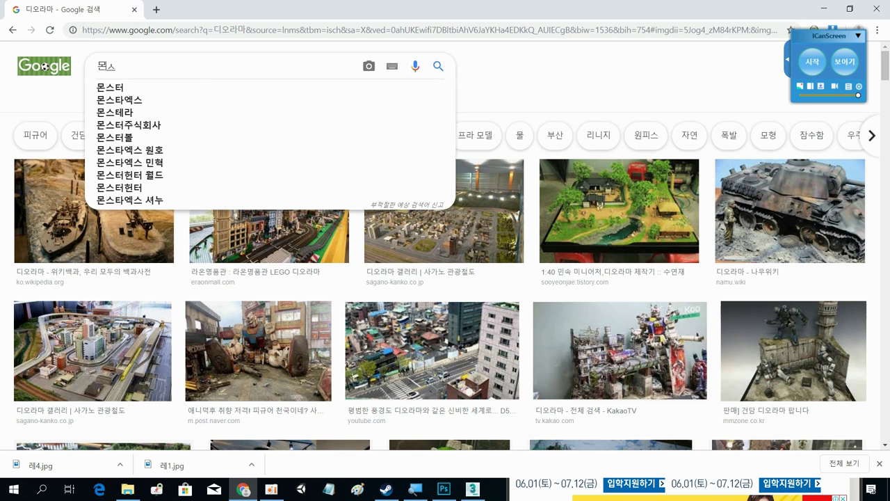
{"action": "type", "text": "터 길드"}
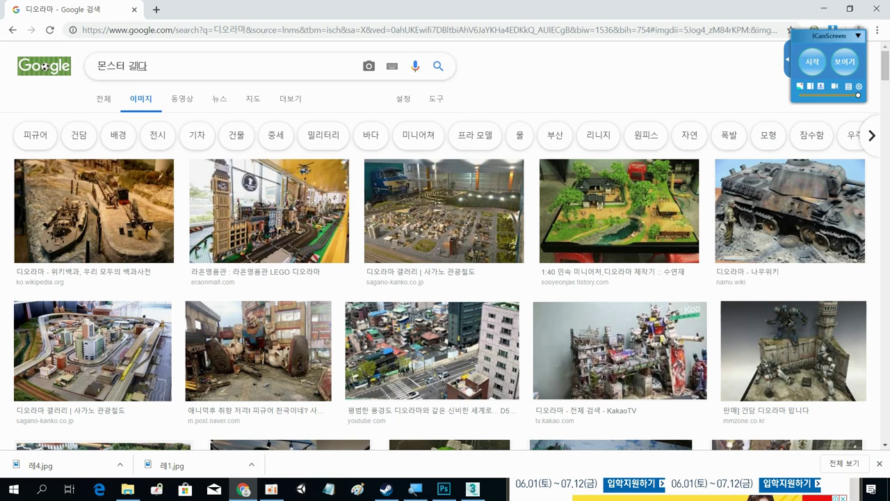
{"action": "type", "text": "들이기"}
{"action": "key", "text": "Return"}
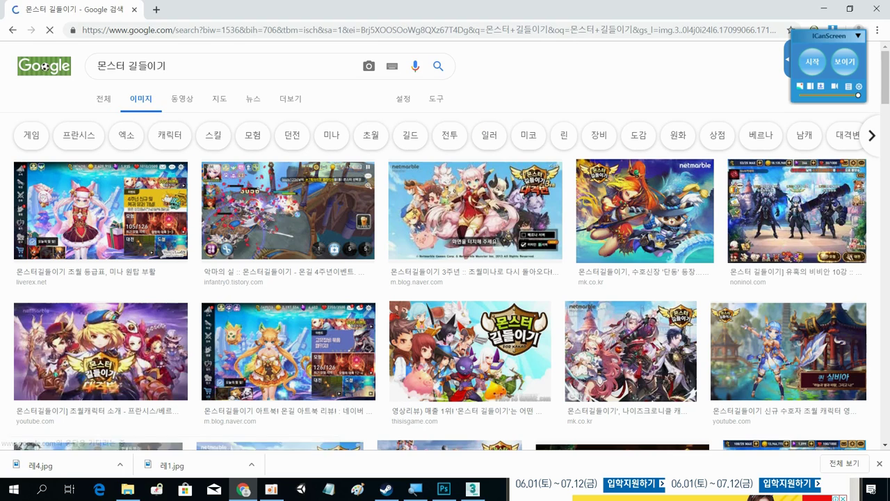
{"action": "left_click", "coordinate": [751, 216]}
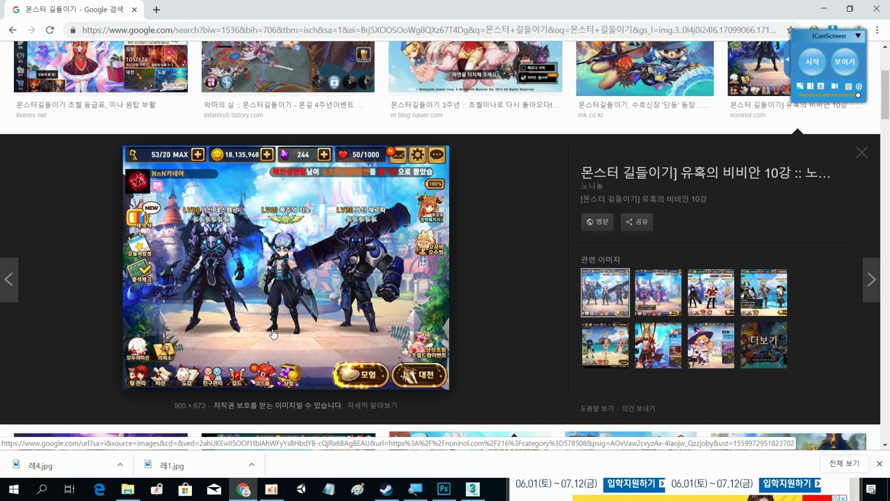
Search Google Images for "메이플" and open the "메이플스토리 달 라이딩" screenshot to examine its character proportions.
{"action": "scroll", "coordinate": [255, 284], "scroll_direction": "up", "scroll_amount": 3}
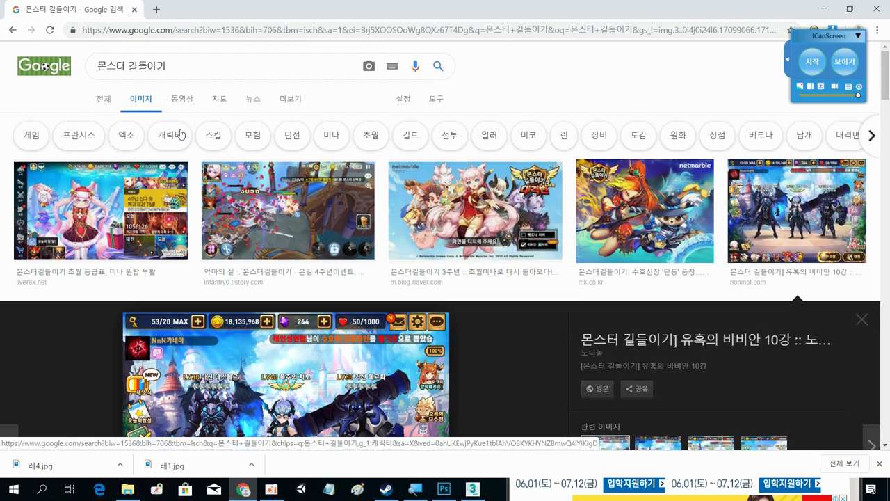
{"action": "left_click_drag", "start_coordinate": [177, 75], "coordinate": [96, 73]}
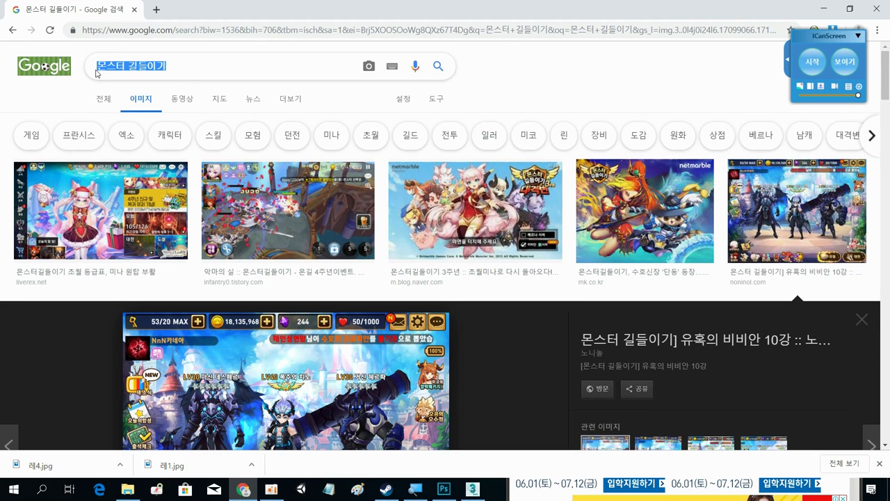
{"action": "type", "text": "ㅁ"}
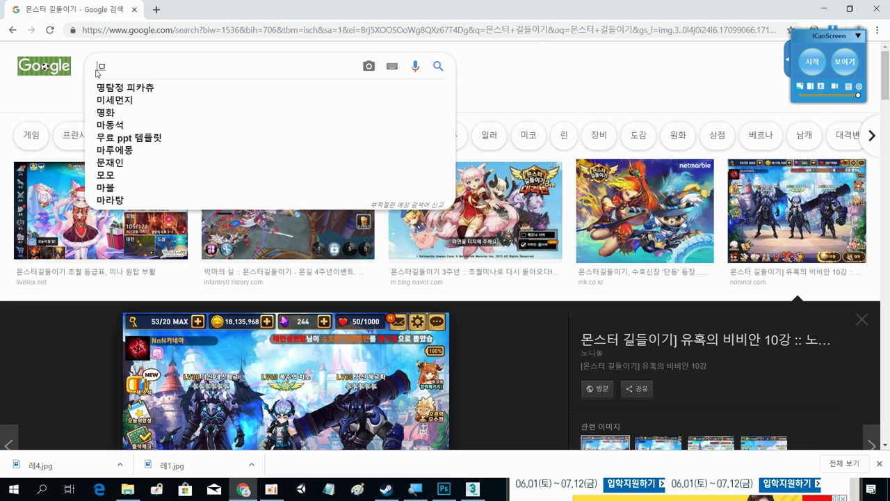
{"action": "type", "text": "ㅔㅇㅣㅍㅡㄹ"}
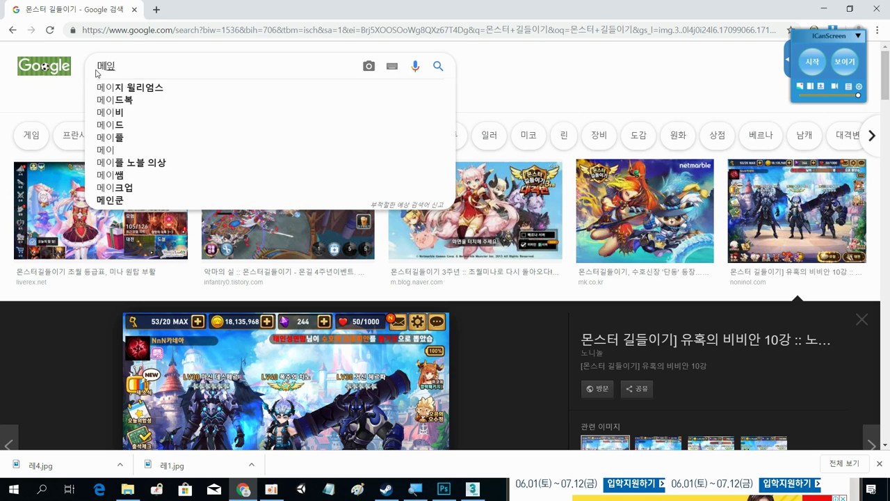
{"action": "key", "text": "Return"}
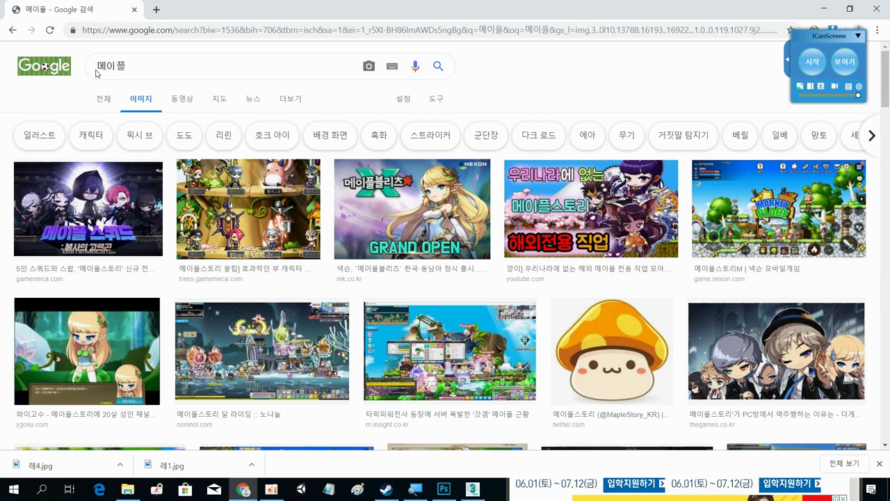
{"action": "left_click", "coordinate": [219, 335]}
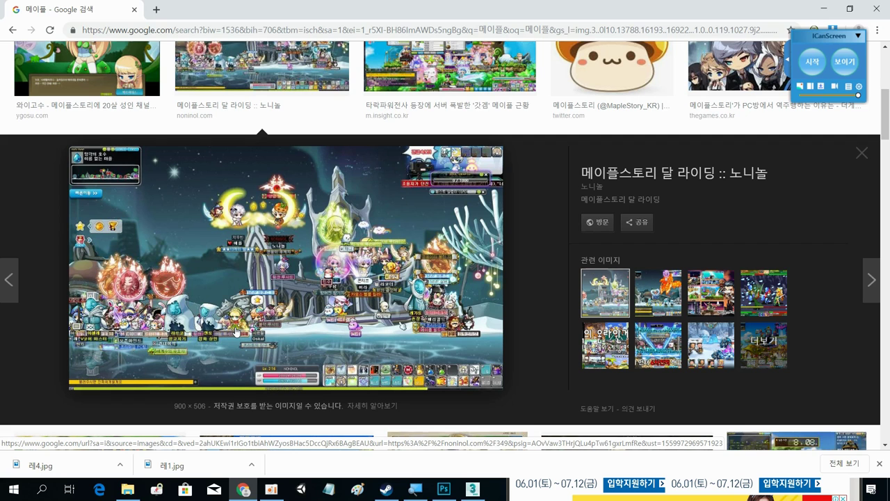
Switch back to 3ds Max, bring up the screen-drawing overlay and clear all its earlier annotations.
{"action": "key", "text": "alt+Tab"}
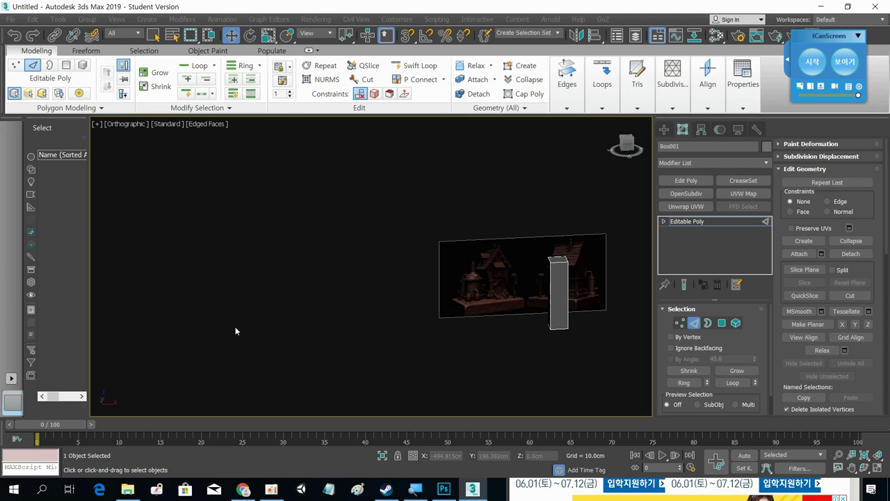
{"action": "left_click", "coordinate": [818, 67]}
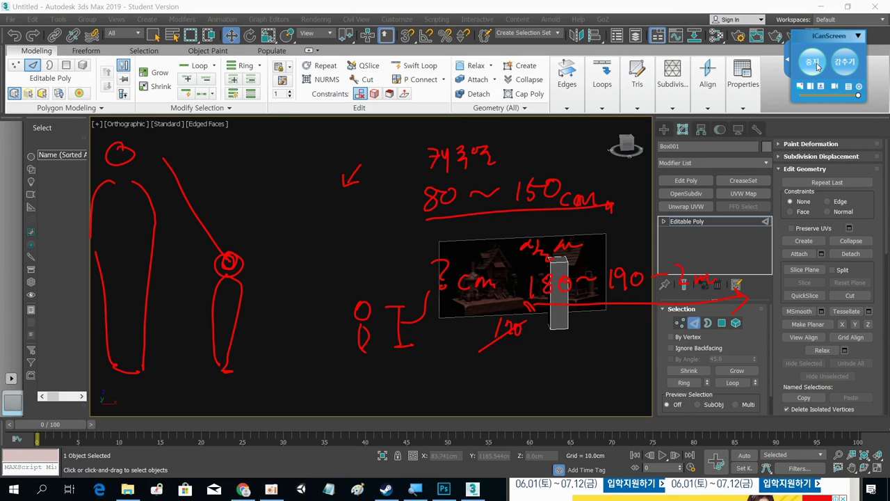
{"action": "left_click", "coordinate": [858, 35]}
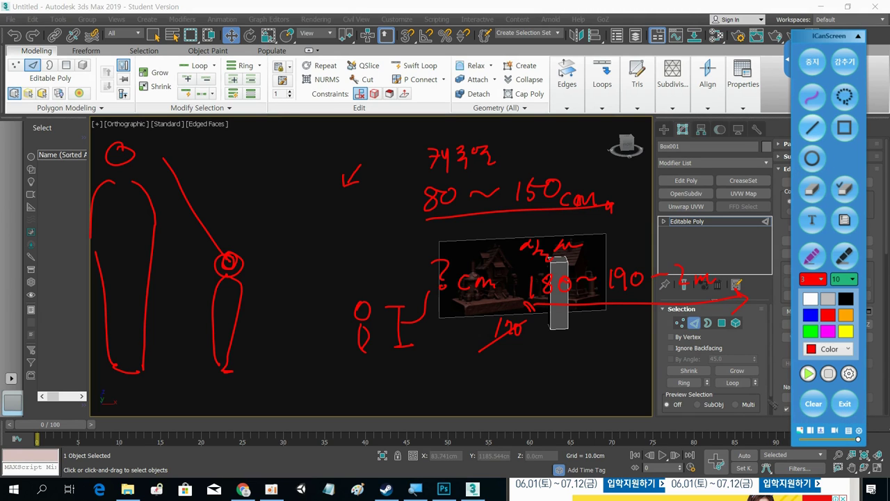
{"action": "left_click", "coordinate": [814, 403]}
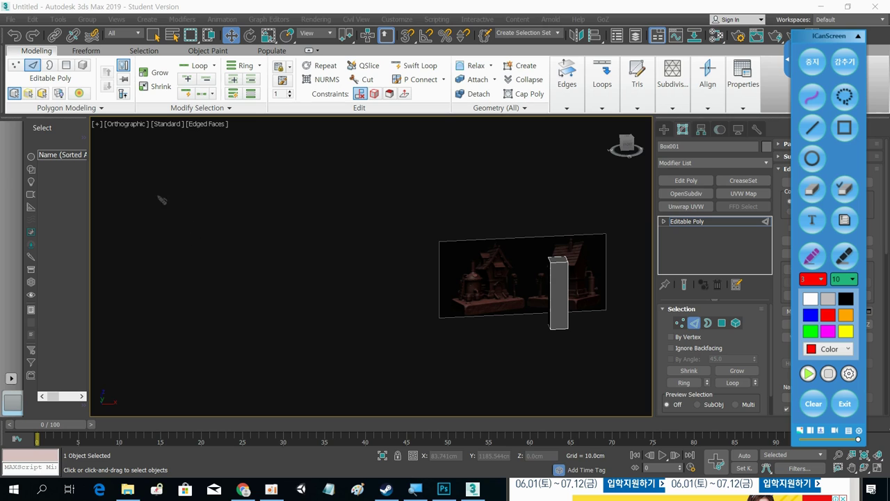
Sketch a simple standing figure with a round head in red over the empty area beside the reference image.
{"action": "left_click_drag", "start_coordinate": [175, 174], "coordinate": [171, 272]}
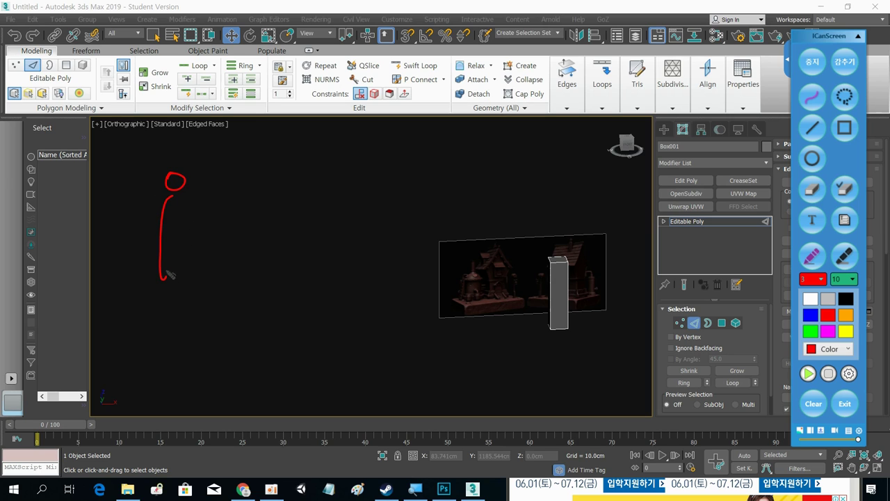